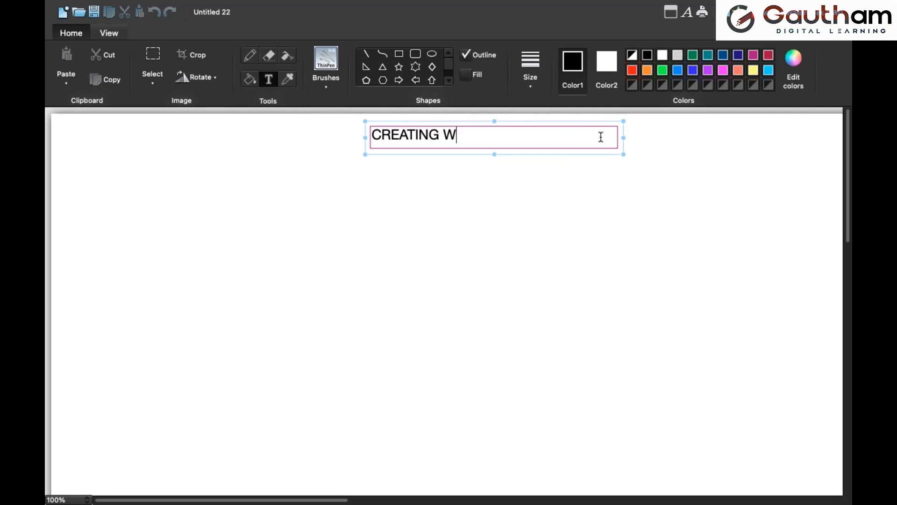
# Complete the title text as CREATING WINDOWS MACHINE ON AWS, widen its text box to fit one line and shift it slightly left
pyautogui.write('CHINE ON AWS')
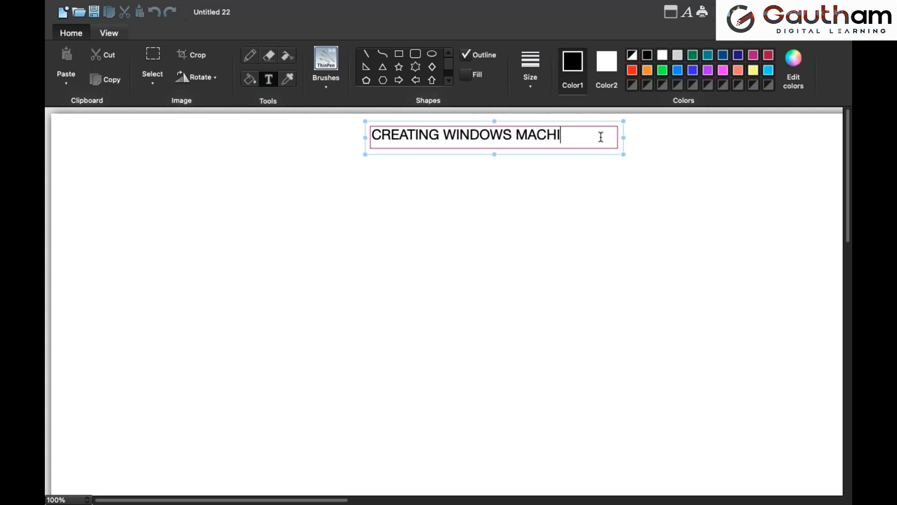
pyautogui.moveTo(623, 154); pyautogui.dragTo(659, 157)
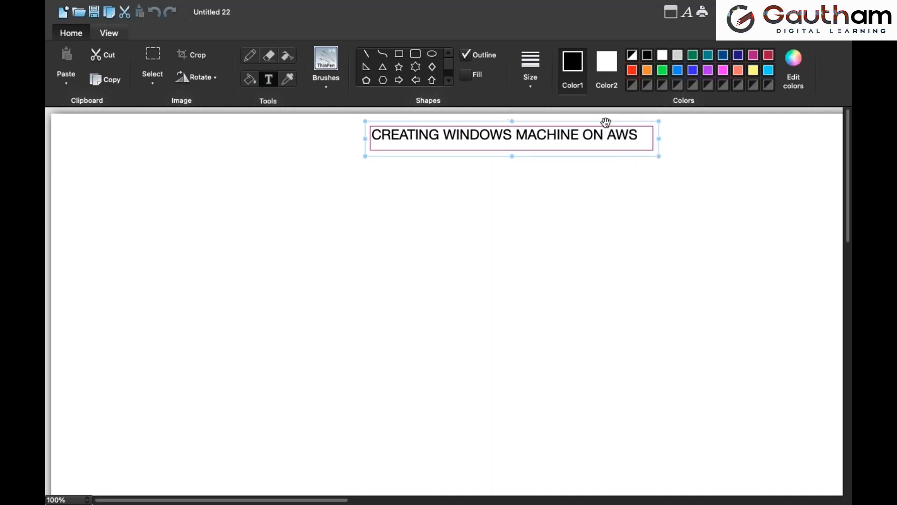
pyautogui.moveTo(607, 122); pyautogui.dragTo(572, 123)
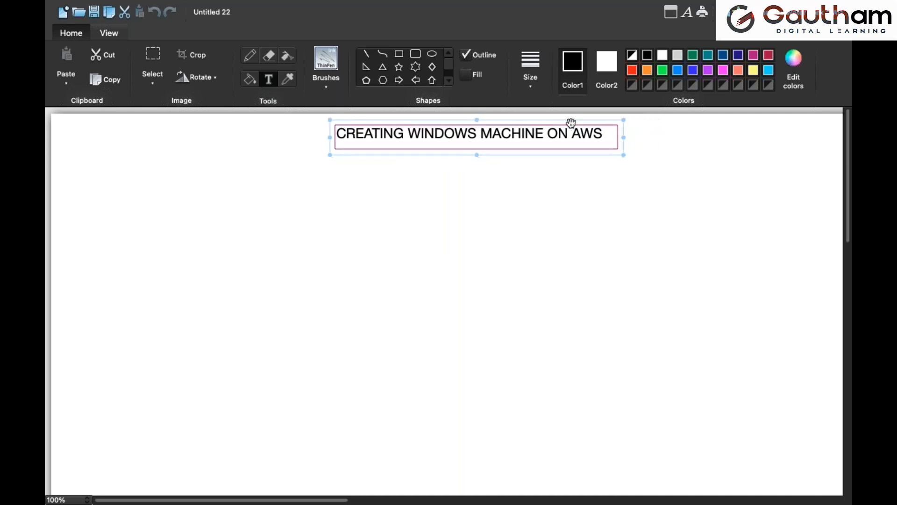
# Draw a tall upright rectangle below the title and add the text WINDOWS inside it near its upper edge
pyautogui.click(398, 54)
pyautogui.moveTo(406, 224); pyautogui.dragTo(522, 409)
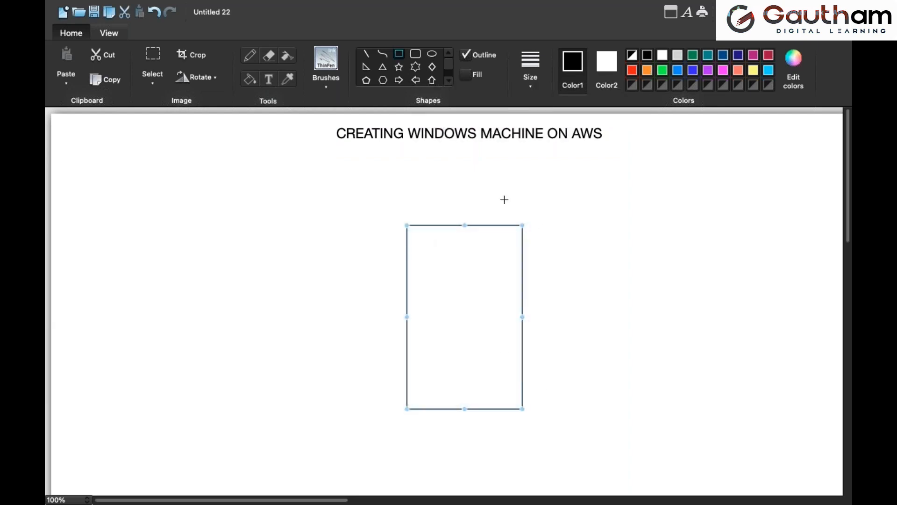
pyautogui.moveTo(491, 224); pyautogui.dragTo(502, 203)
pyautogui.click(269, 80)
pyautogui.moveTo(427, 225)
pyautogui.mouseDown()
pyautogui.moveTo(457, 240)
pyautogui.moveTo(513, 242)
pyautogui.mouseUp()
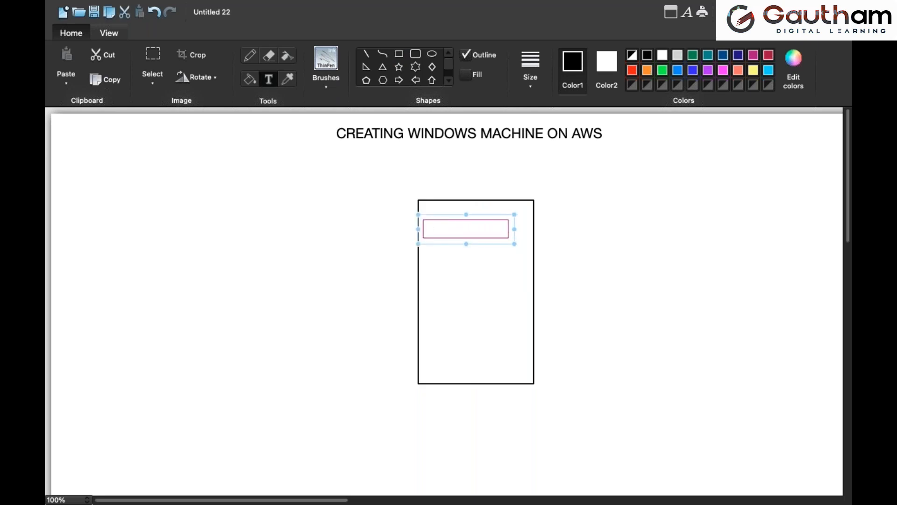
pyautogui.write('WINDOWS')
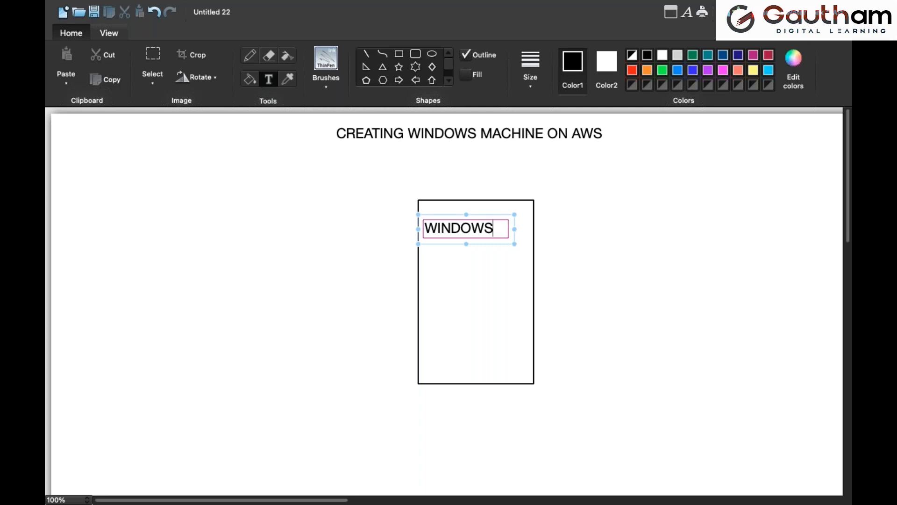
# Switch to the AWS EC2 console in the browser and start launching a new instance
pyautogui.moveTo(642, 4)
pyautogui.press('super+Tab')
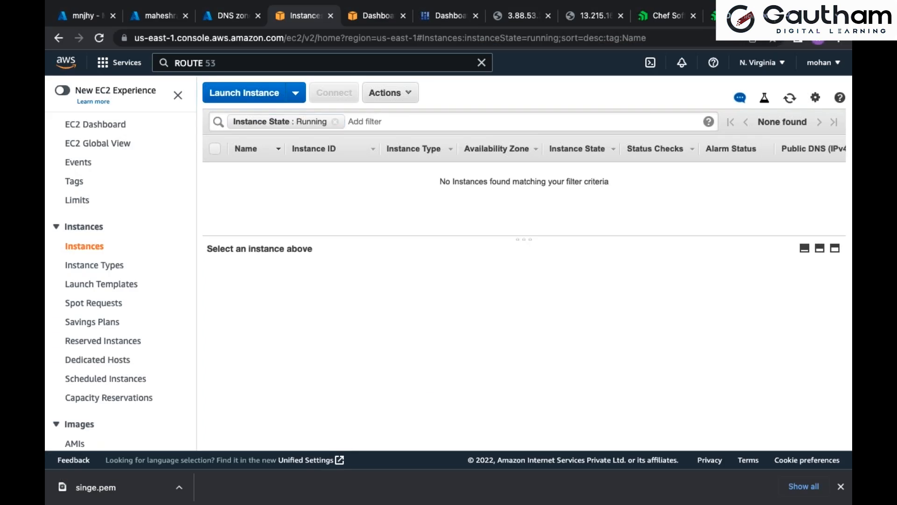
pyautogui.click(249, 96)
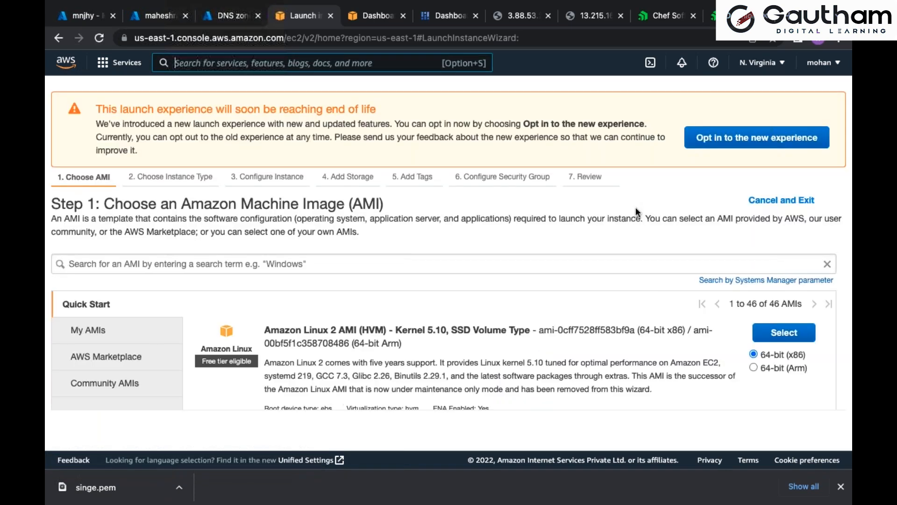
# Choose the Microsoft Windows Server 2019 Base image as the instance's AMI
pyautogui.moveTo(604, 180); pyautogui.dragTo(52, 178)
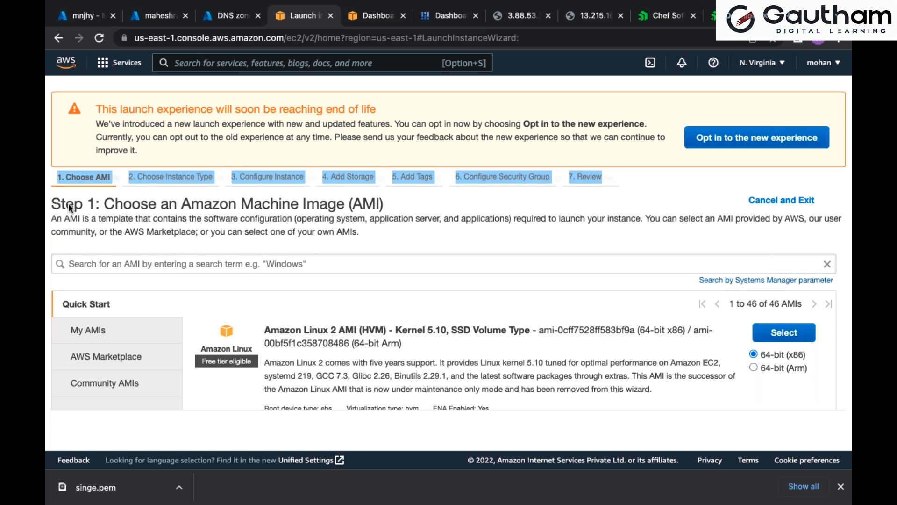
pyautogui.moveTo(96, 205); pyautogui.dragTo(52, 203)
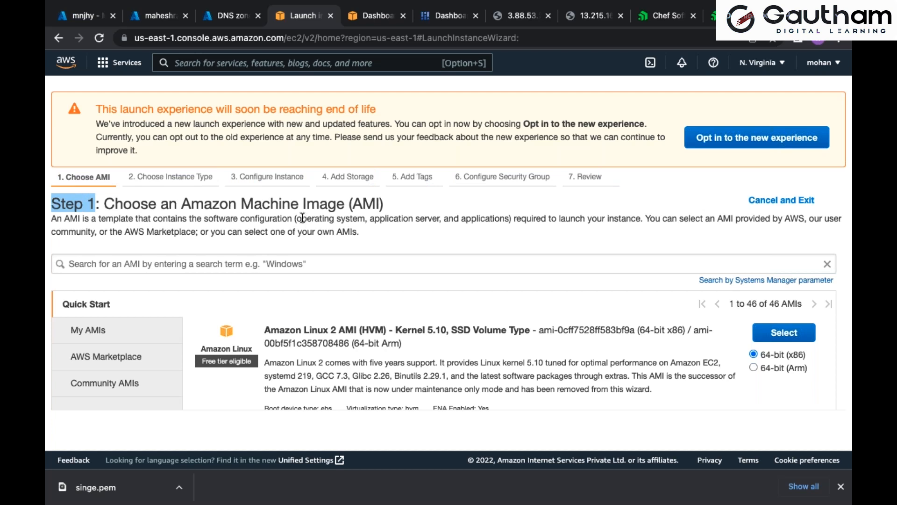
pyautogui.moveTo(296, 218); pyautogui.dragTo(365, 214)
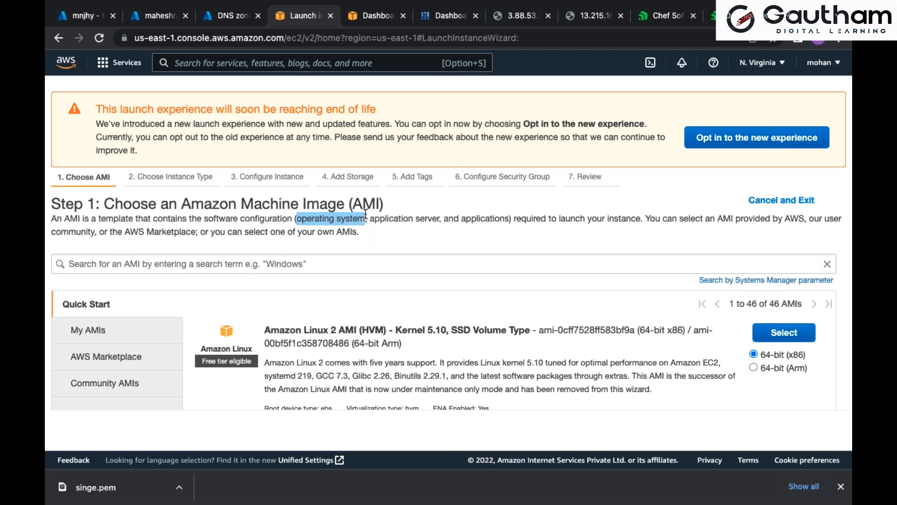
pyautogui.scroll(-5, 422, 318)
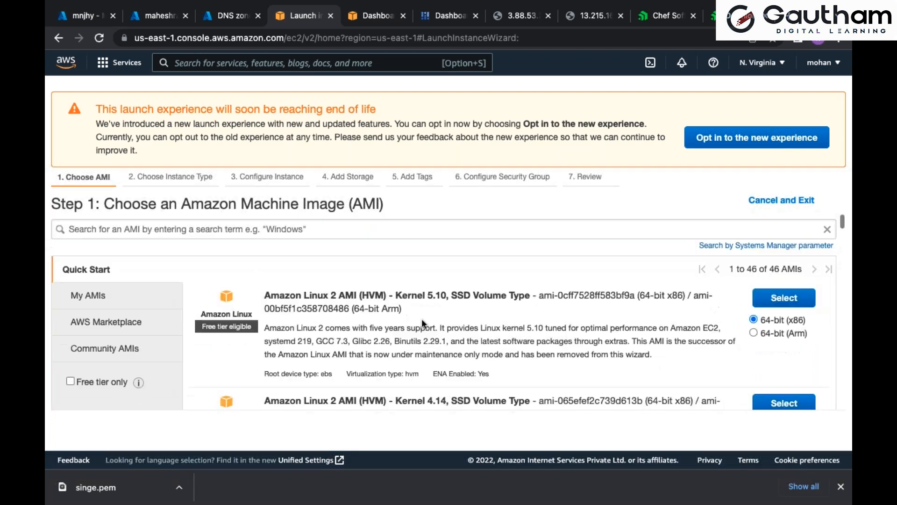
pyautogui.scroll(-9, 421, 318)
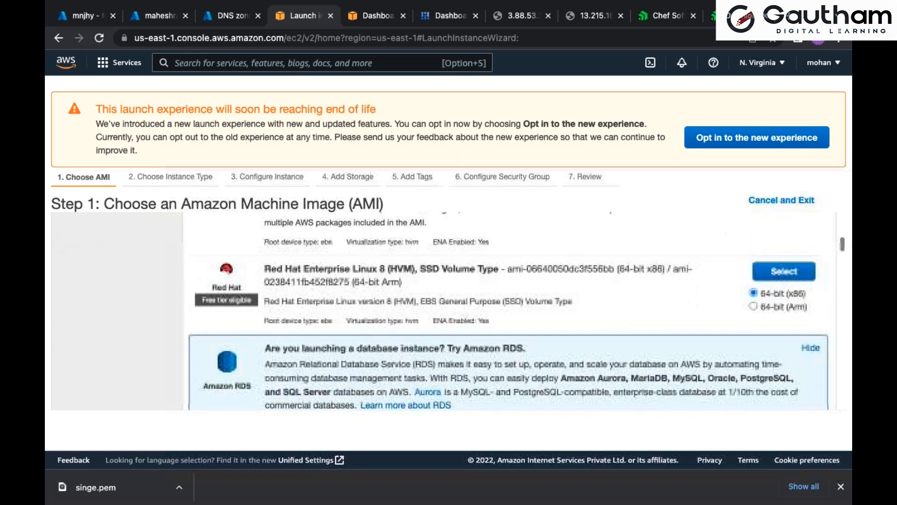
pyautogui.scroll(-5, 516, 312)
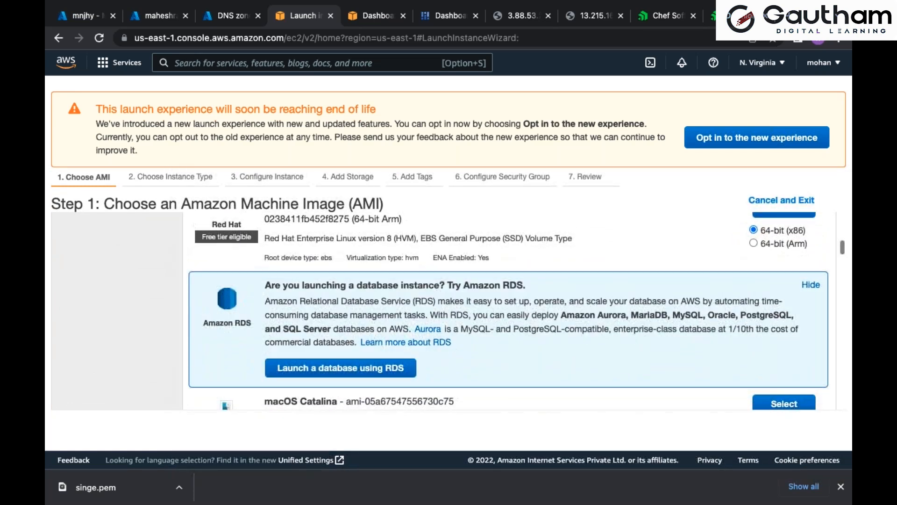
pyautogui.scroll(-10, 516, 311)
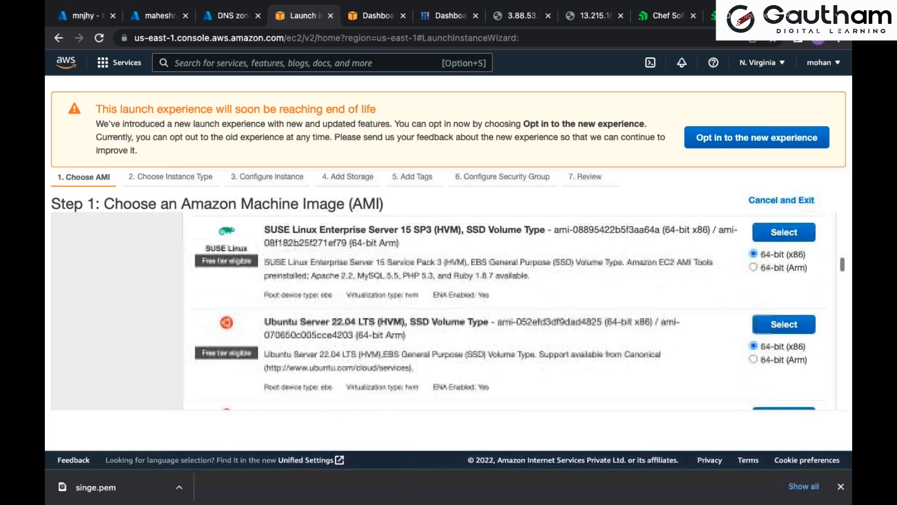
pyautogui.scroll(-2, 313, 311)
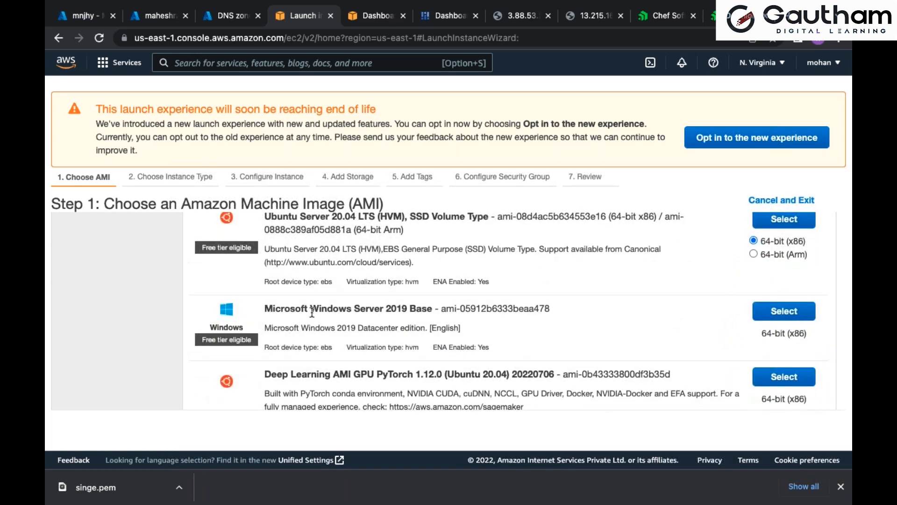
pyautogui.moveTo(309, 309); pyautogui.dragTo(354, 309)
pyautogui.click(797, 320)
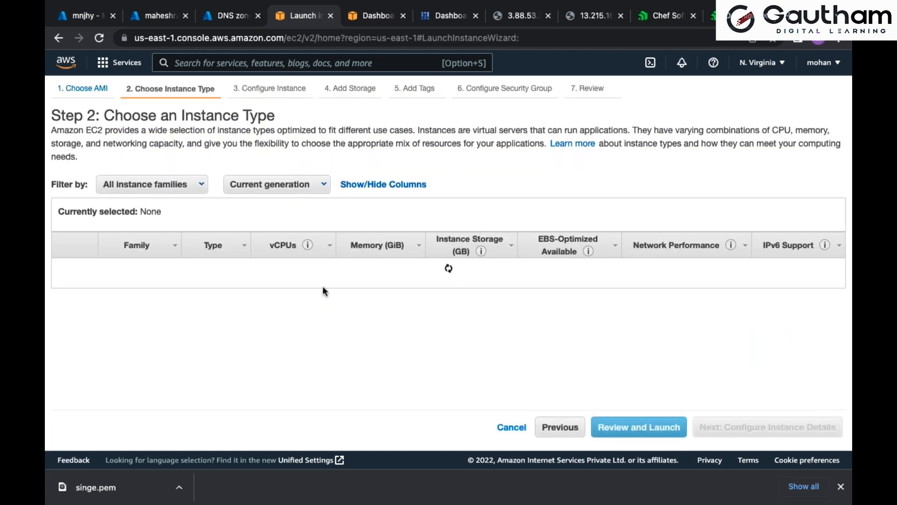
# Try the t2.small, t2.medium and t2.large instance types to compare their memory sizes
pyautogui.moveTo(49, 114); pyautogui.dragTo(94, 114)
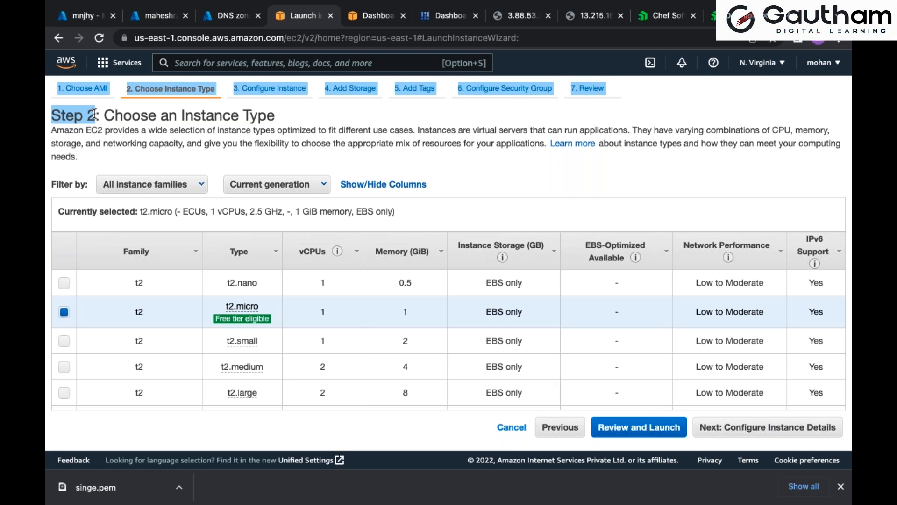
pyautogui.moveTo(95, 114); pyautogui.dragTo(55, 114)
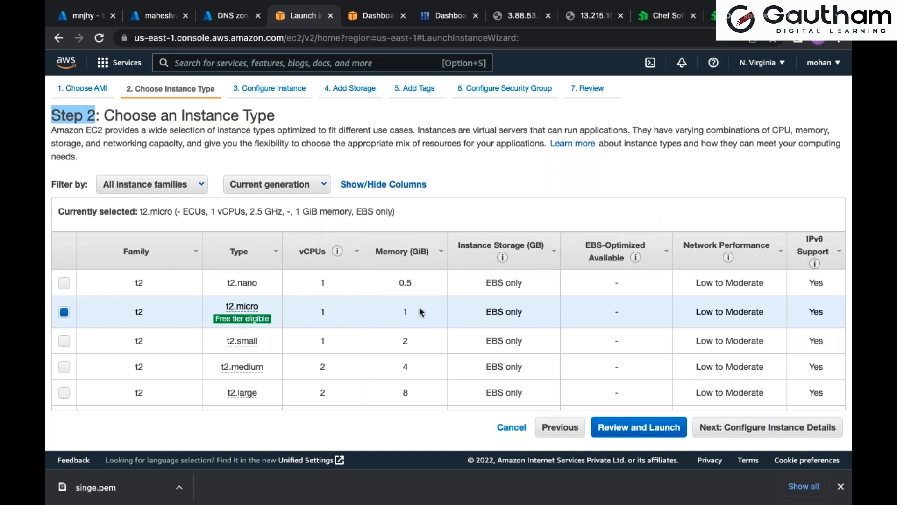
pyautogui.moveTo(419, 309); pyautogui.dragTo(398, 310)
pyautogui.click(415, 339)
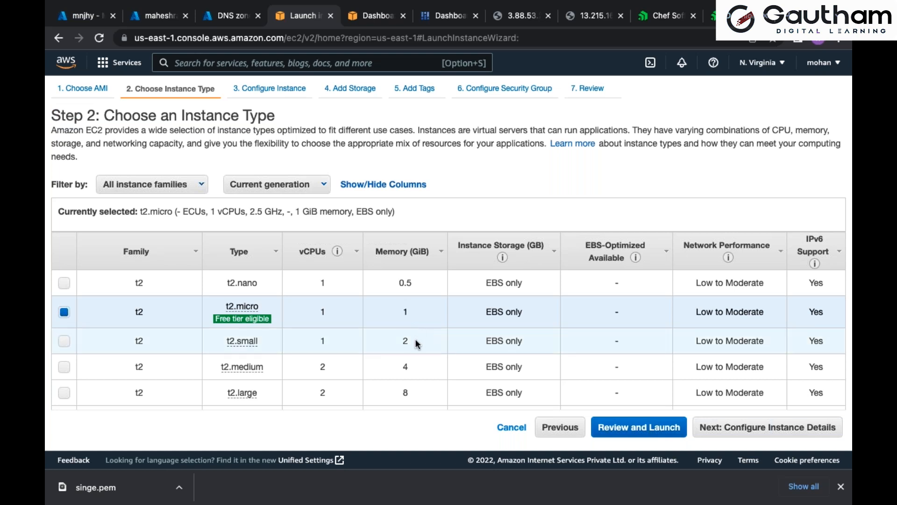
pyautogui.click(400, 340)
pyautogui.click(406, 366)
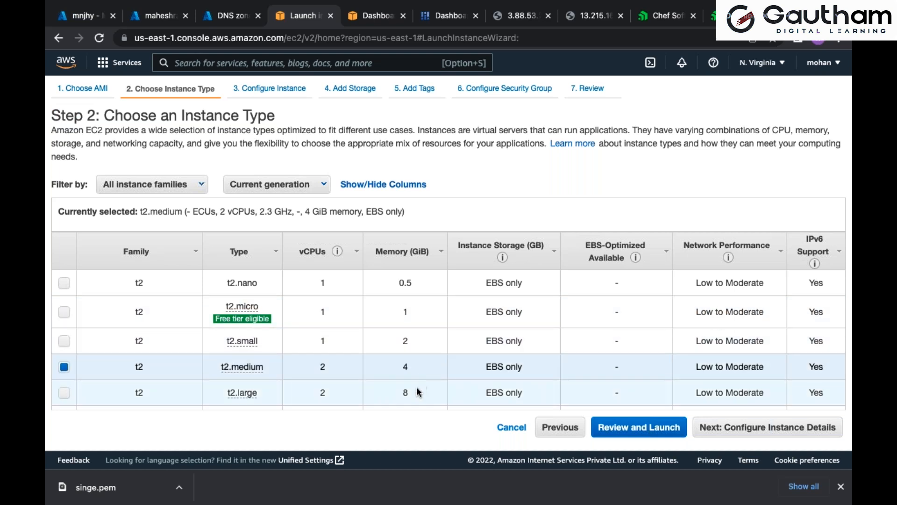
pyautogui.click(414, 392)
# Sort the instance types by memory from largest to smallest and select u-12tb1.112xlarge
pyautogui.scroll(-5, 414, 393)
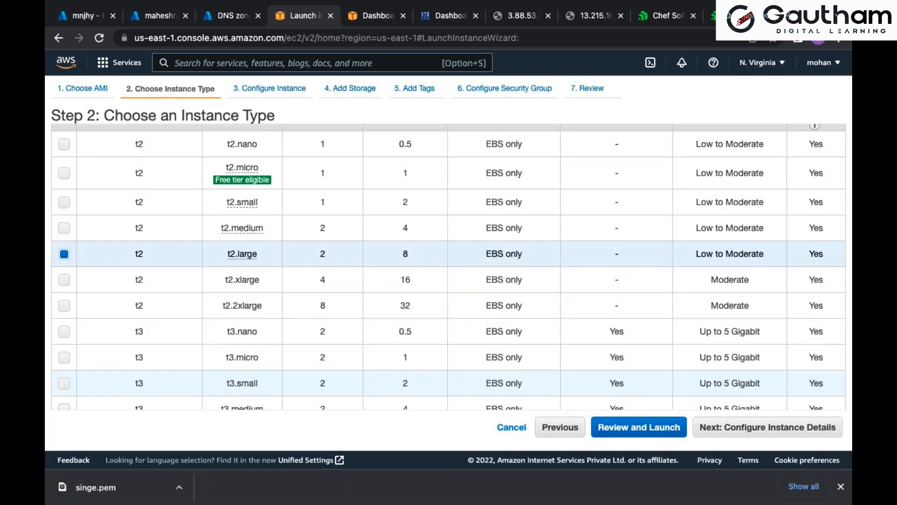
pyautogui.scroll(5, 407, 294)
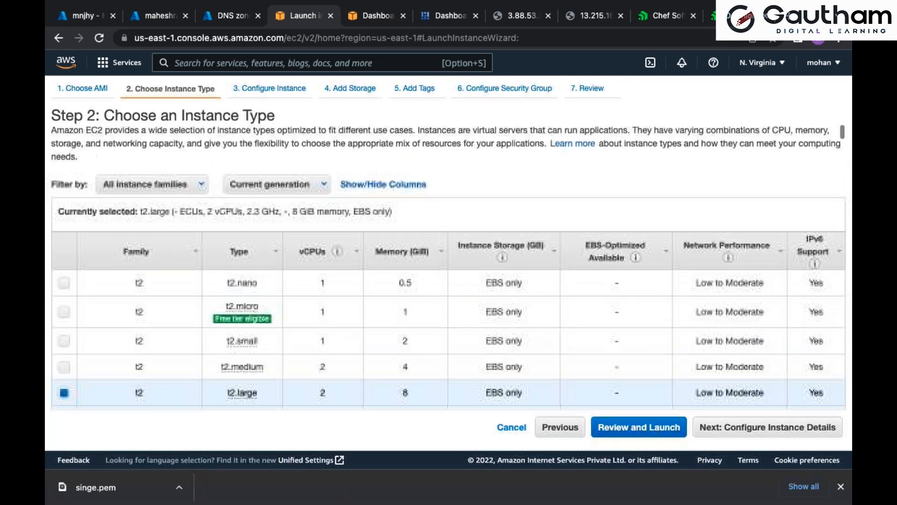
pyautogui.click(409, 265)
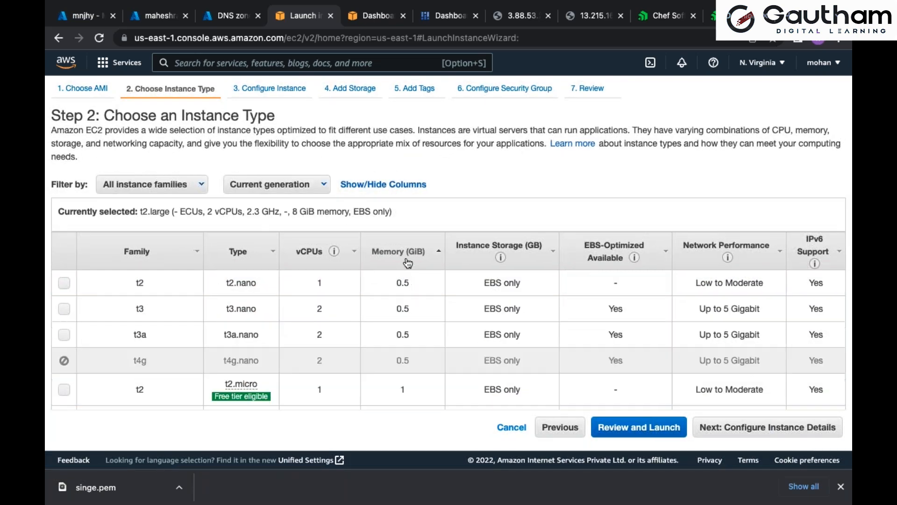
pyautogui.click(407, 263)
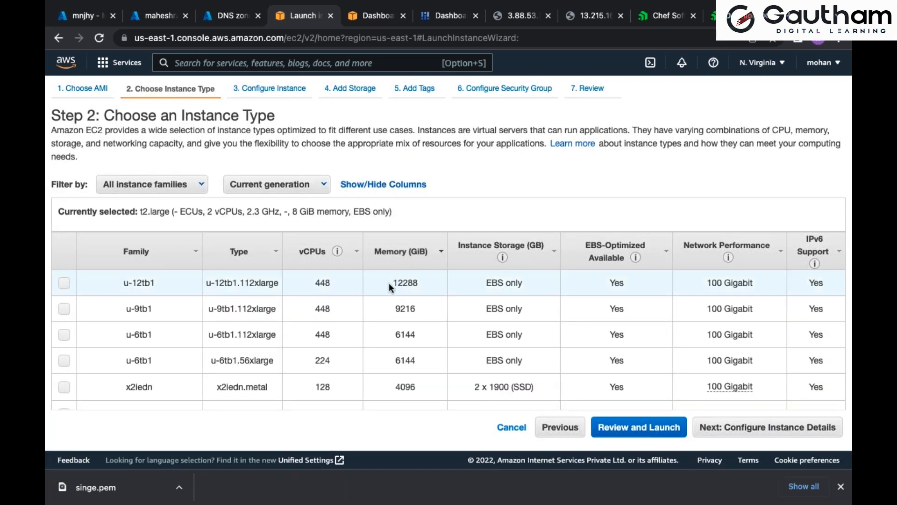
pyautogui.moveTo(393, 282); pyautogui.dragTo(417, 282)
pyautogui.click(423, 282)
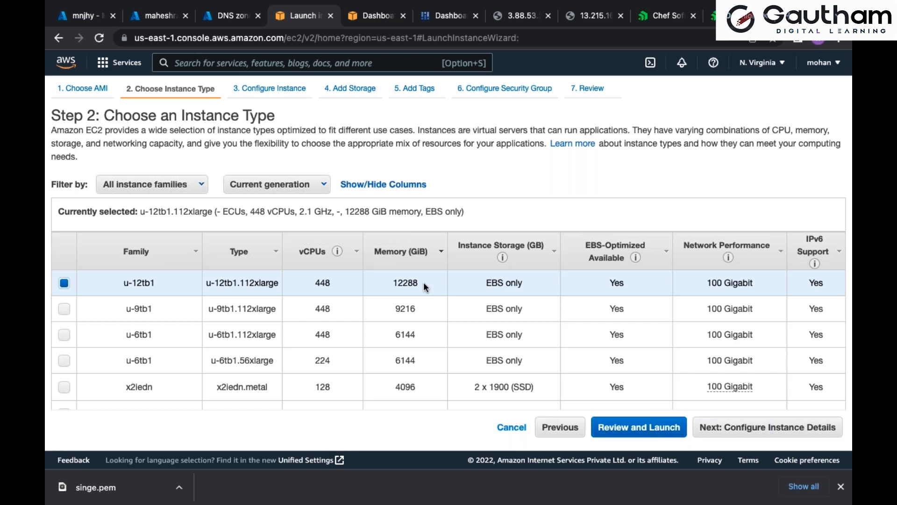
pyautogui.doubleClick(405, 283)
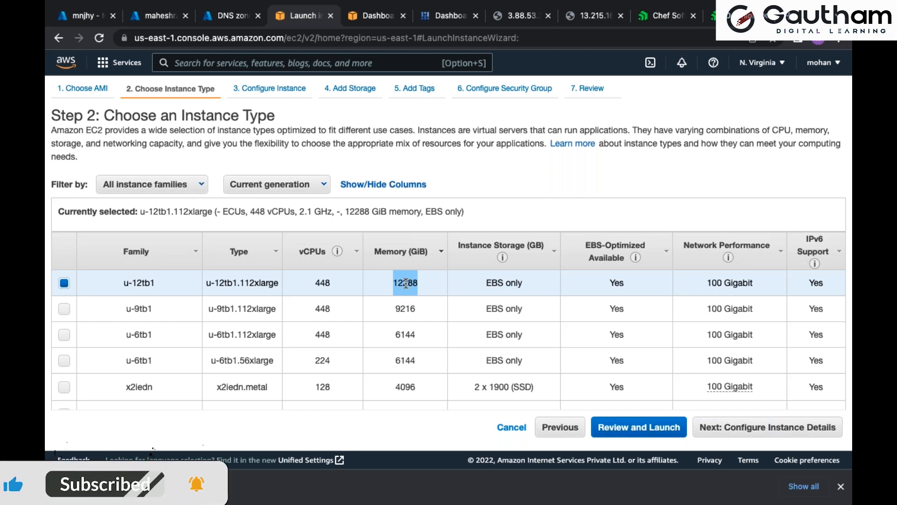
# Re-sort the instance types by ascending memory, select the free-tier t2.micro and continue to the instance details
pyautogui.click(397, 252)
pyautogui.scroll(-3, 408, 315)
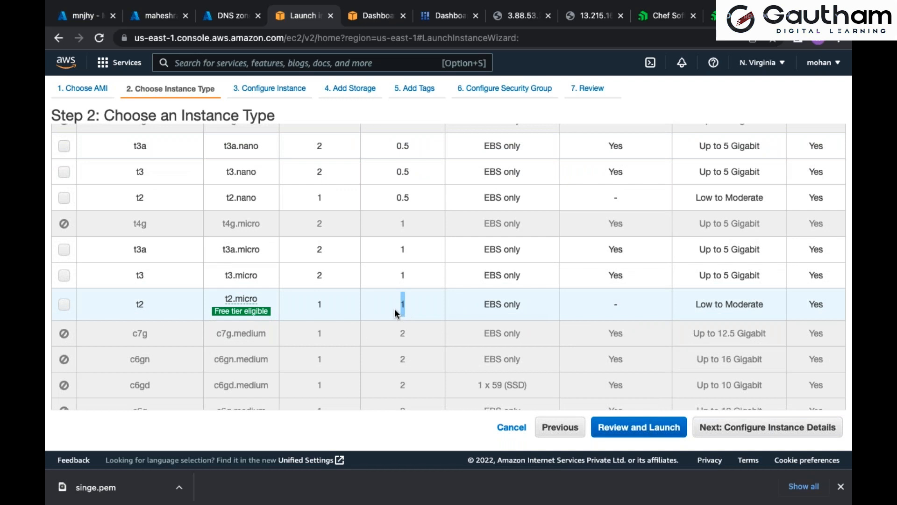
pyautogui.click(395, 309)
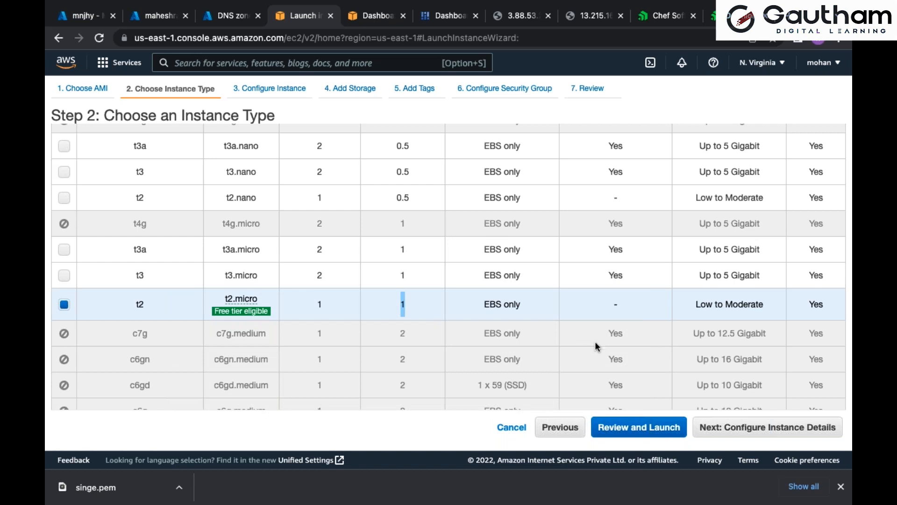
pyautogui.click(766, 427)
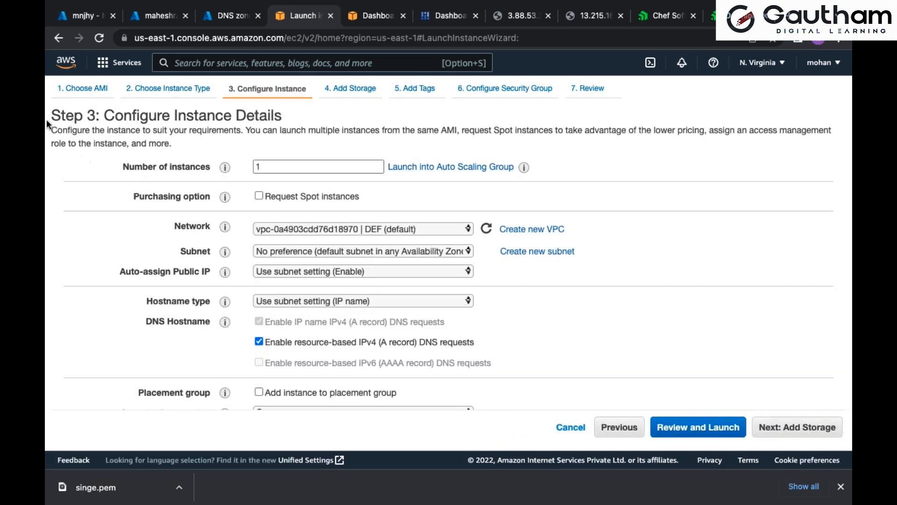
# Try 2, 10 and 900 as the number of instances to launch
pyautogui.moveTo(53, 117); pyautogui.dragTo(94, 116)
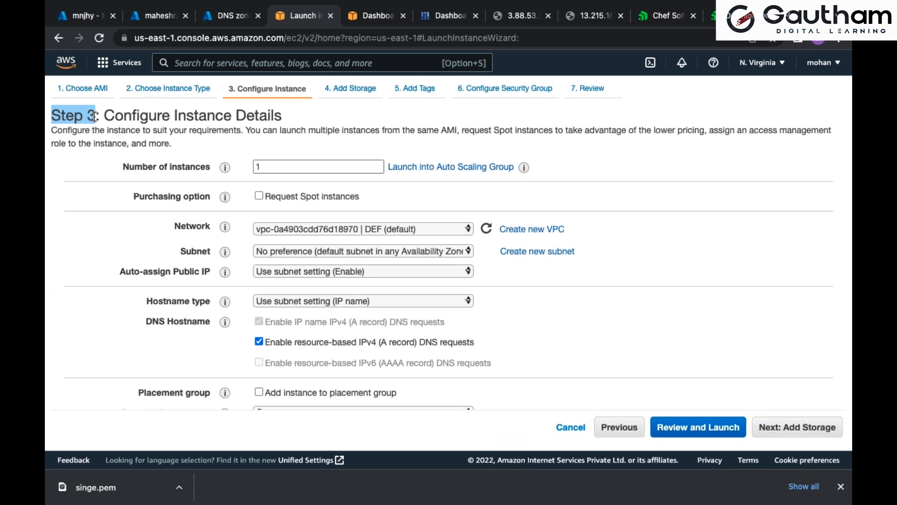
pyautogui.moveTo(124, 166); pyautogui.dragTo(215, 166)
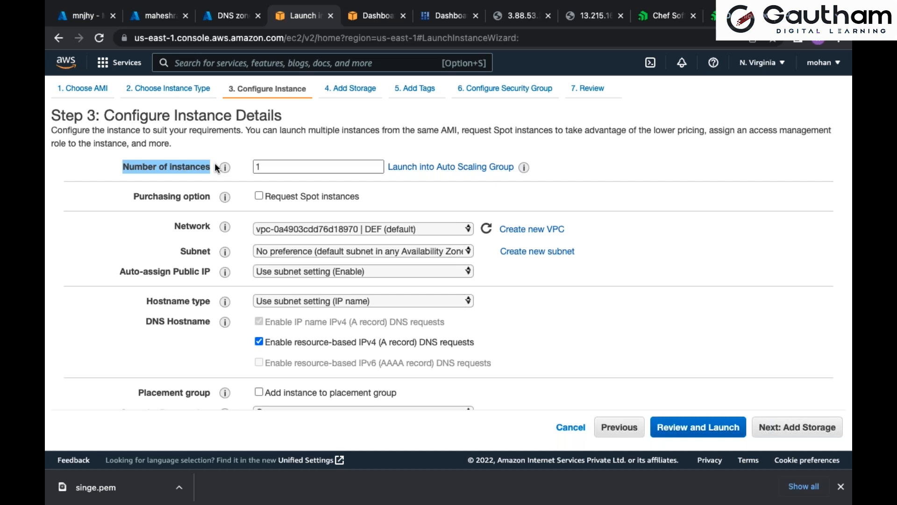
pyautogui.doubleClick(264, 166)
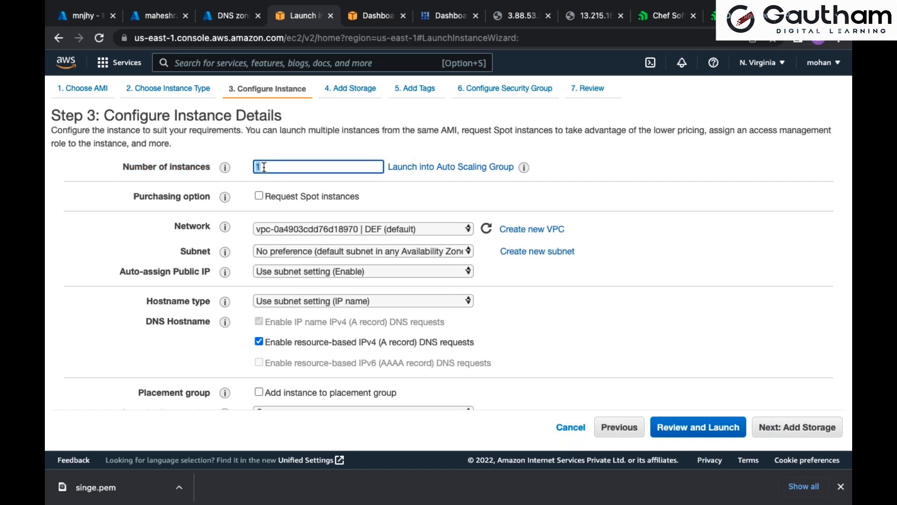
pyautogui.write('2')
pyautogui.press('BackSpace')
pyautogui.write('10')
pyautogui.press('BackSpace')
pyautogui.press('BackSpace')
pyautogui.write('900')
# Set the number of instances to 2
pyautogui.doubleClick(264, 167)
pyautogui.write('2')
# Switch to Paint X, draw a second rectangle beside the WINDOWS box, and undo it
pyautogui.press('super+Tab')
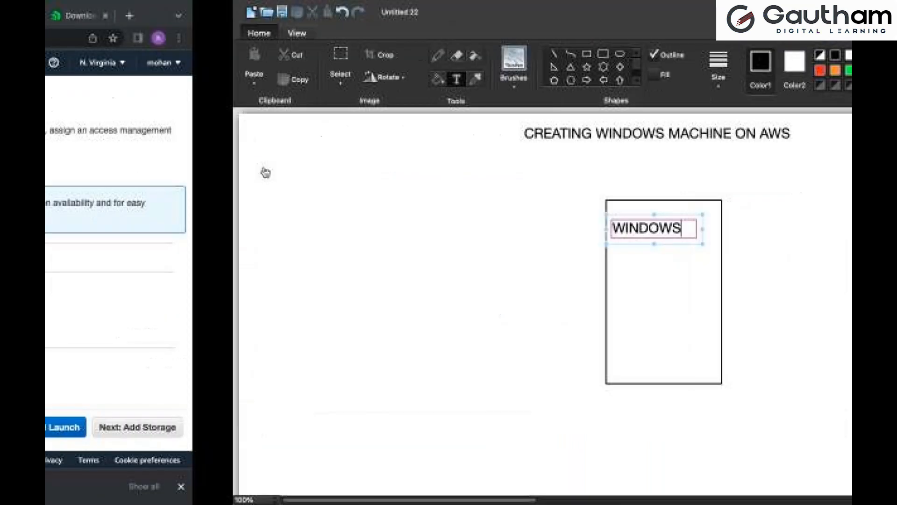
pyautogui.click(398, 57)
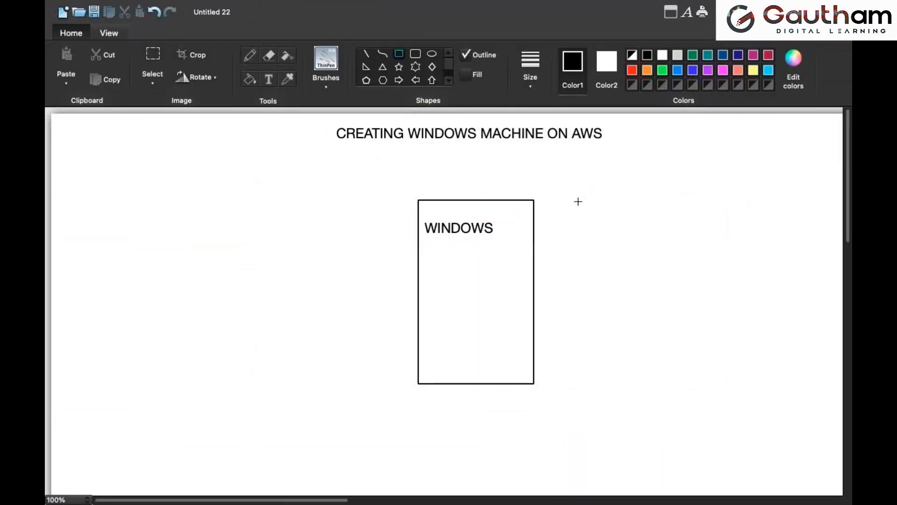
pyautogui.moveTo(547, 201); pyautogui.dragTo(655, 380)
pyautogui.click(727, 332)
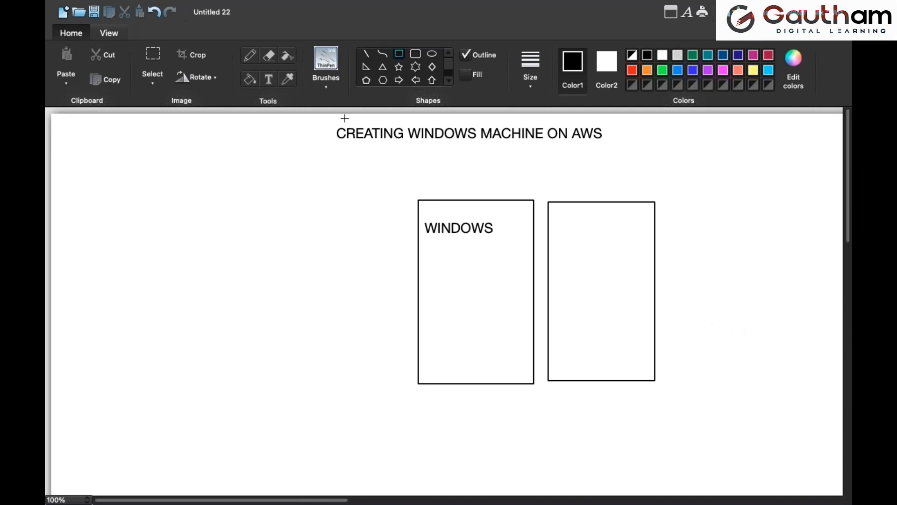
pyautogui.click(155, 12)
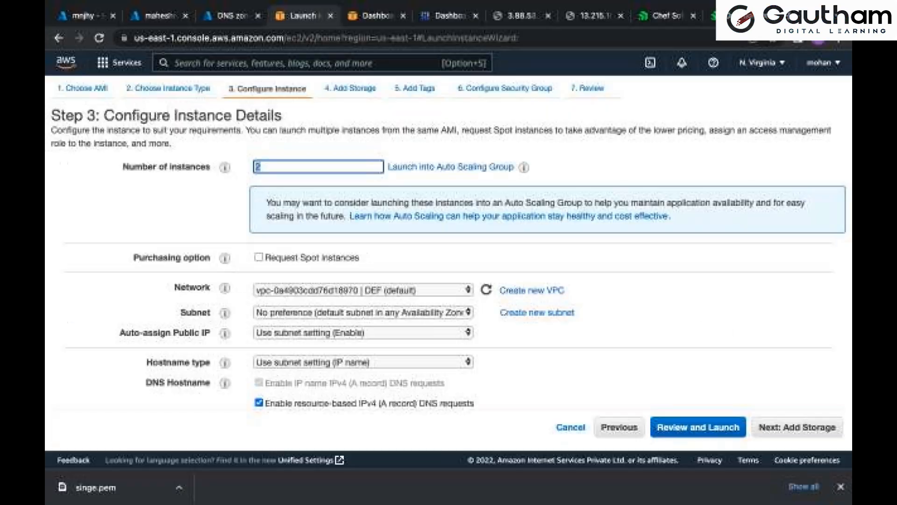
# Set the number of instances to 1 and continue to the storage settings
pyautogui.write('2')
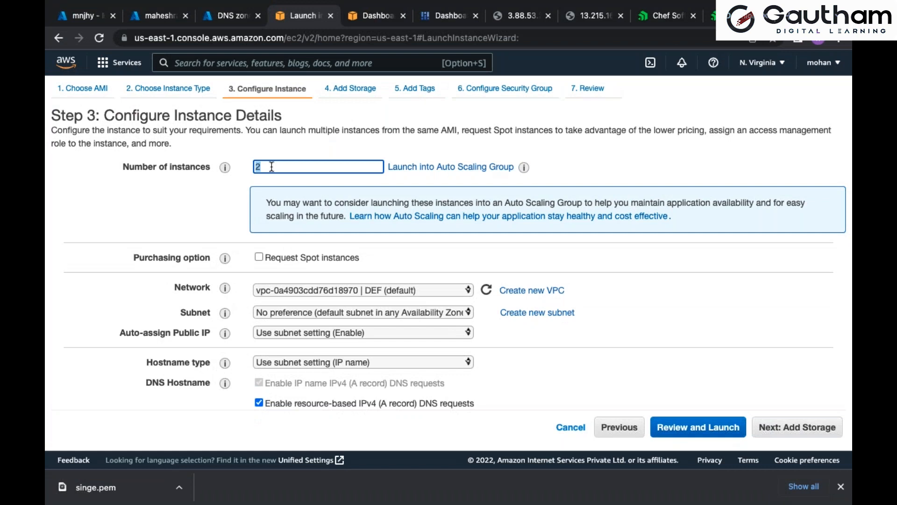
pyautogui.press('BackSpace')
pyautogui.write('1')
pyautogui.click(795, 427)
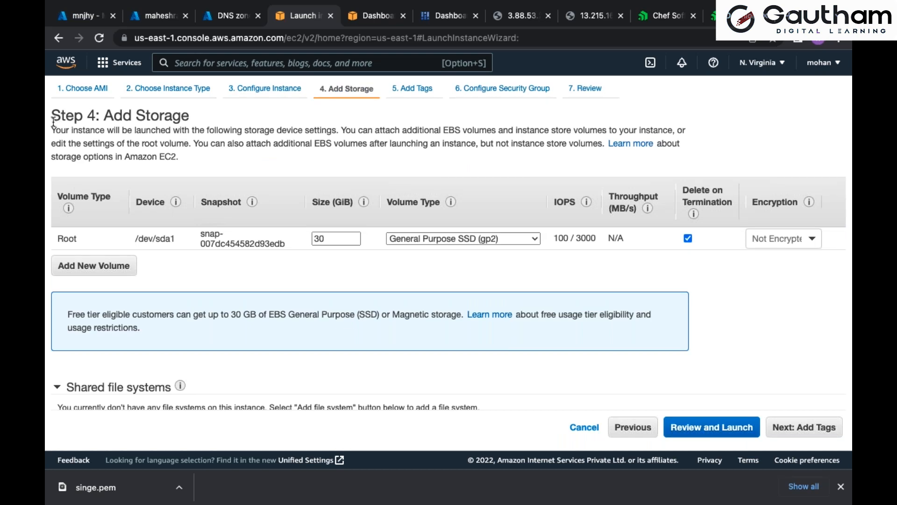
# Try 50, 100 and 16000 GiB as the root volume size
pyautogui.moveTo(52, 116); pyautogui.dragTo(181, 116)
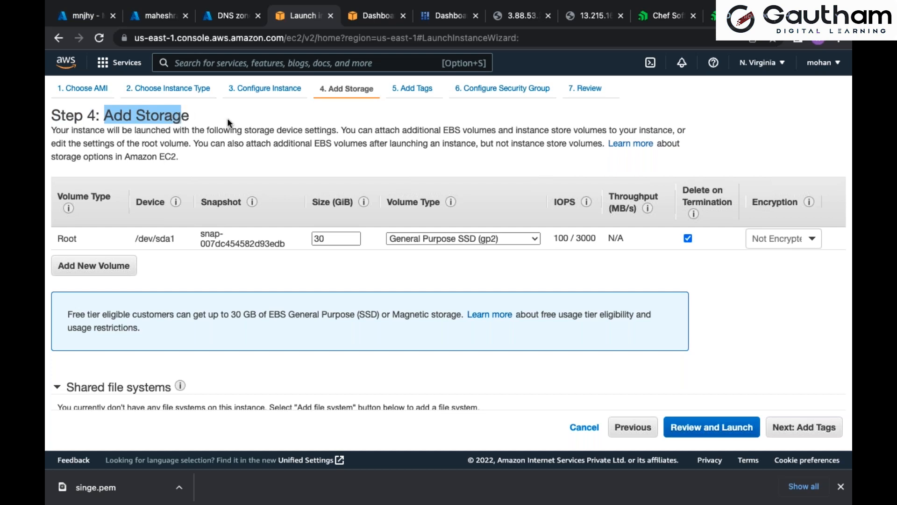
pyautogui.doubleClick(341, 237)
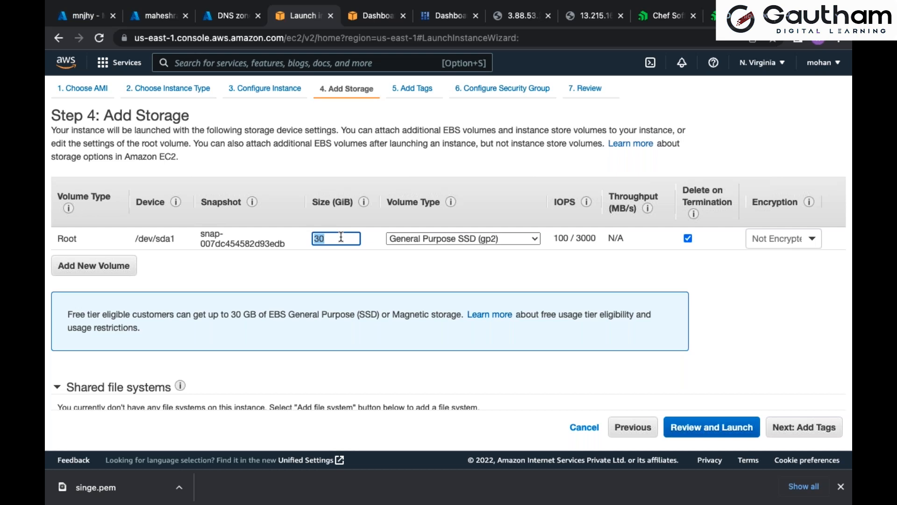
pyautogui.press('BackSpace')
pyautogui.write('50')
pyautogui.press('BackSpace')
pyautogui.press('BackSpace')
pyautogui.write('100')
pyautogui.press('BackSpace')
pyautogui.press('BackSpace')
pyautogui.write('6000')
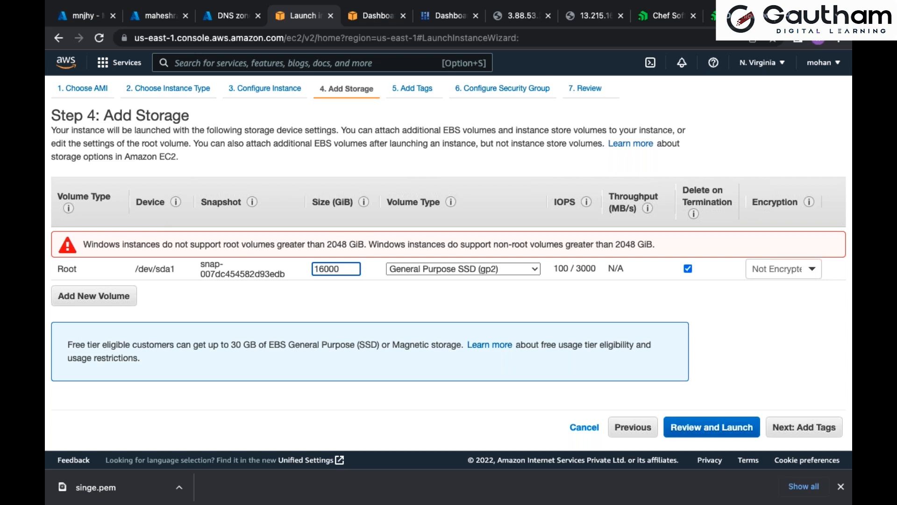
# Set the root volume size to 50 GiB and continue to the tags after revisiting the instance type
pyautogui.press('BackSpace')
pyautogui.press('BackSpace')
pyautogui.press('BackSpace')
pyautogui.press('BackSpace')
pyautogui.press('BackSpace')
pyautogui.write('50')
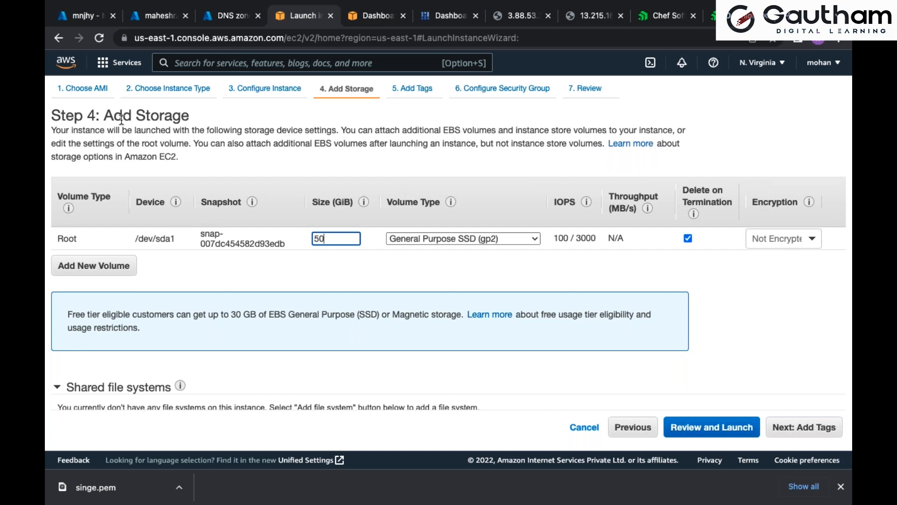
pyautogui.click(165, 89)
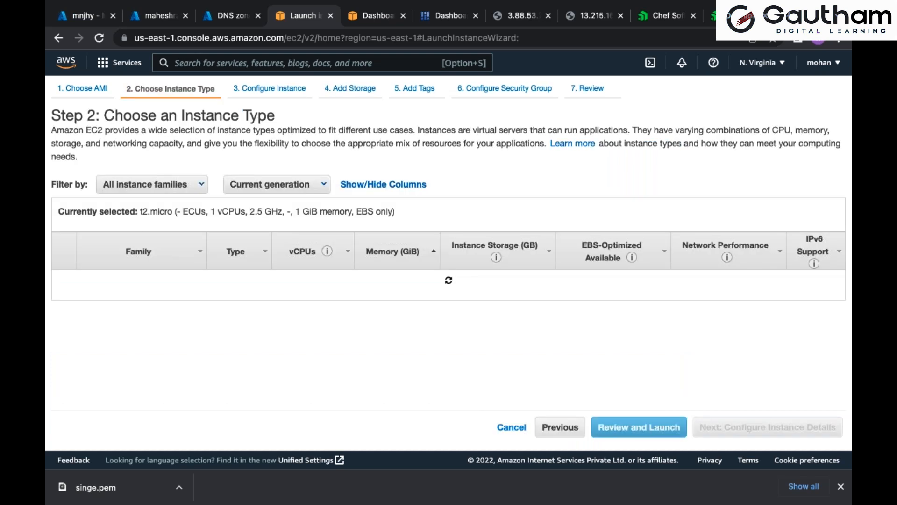
pyautogui.click(343, 88)
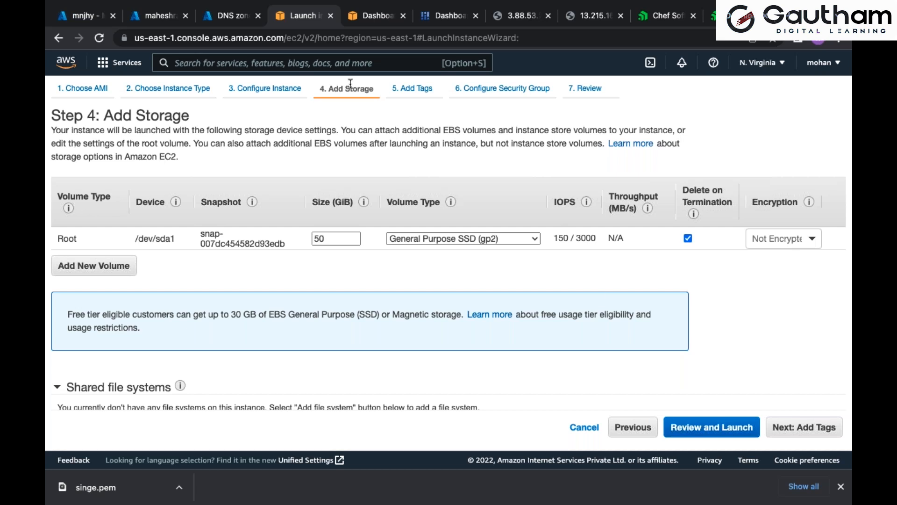
pyautogui.click(796, 431)
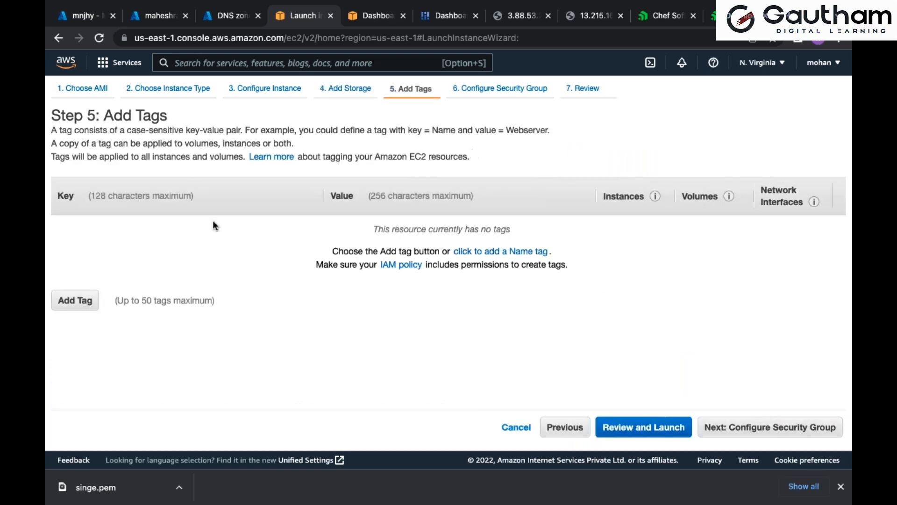
# Add a tag with the key NAME and the value WINDOWS
pyautogui.click(88, 304)
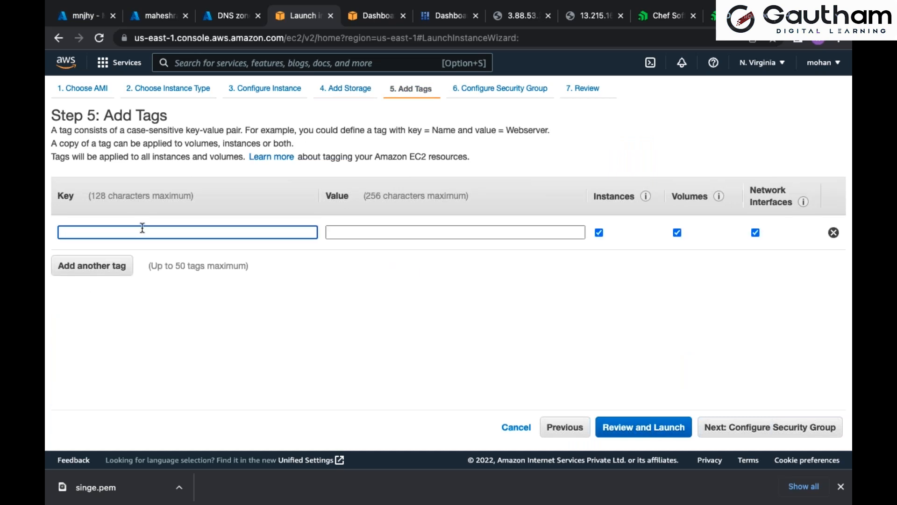
pyautogui.write('na')
pyautogui.click(140, 259)
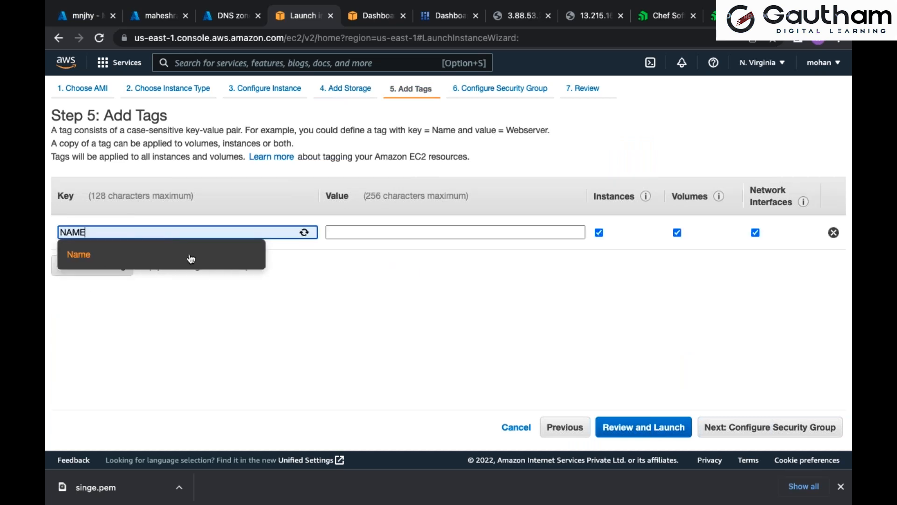
pyautogui.click(386, 235)
pyautogui.click(411, 257)
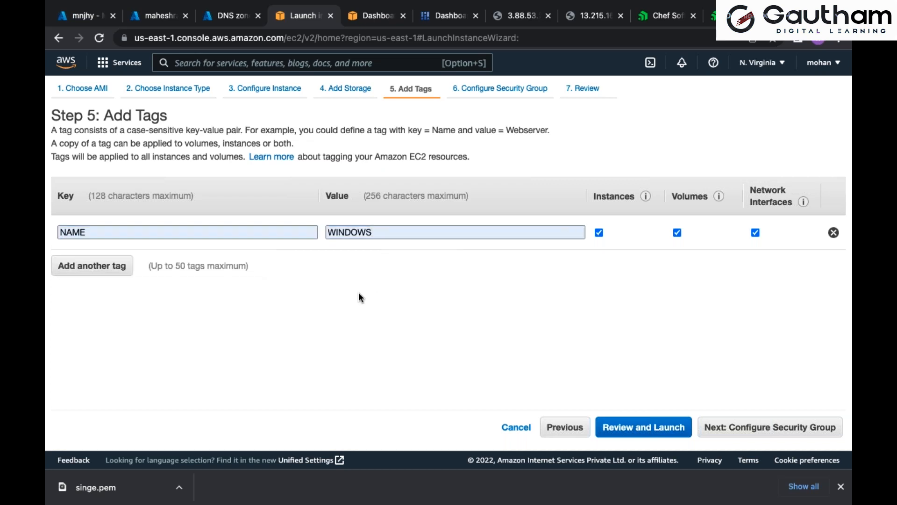
# Try two people's first names and FLIPKART as the value of the NAME tag
pyautogui.doubleClick(397, 230)
pyautogui.write('rajesh')
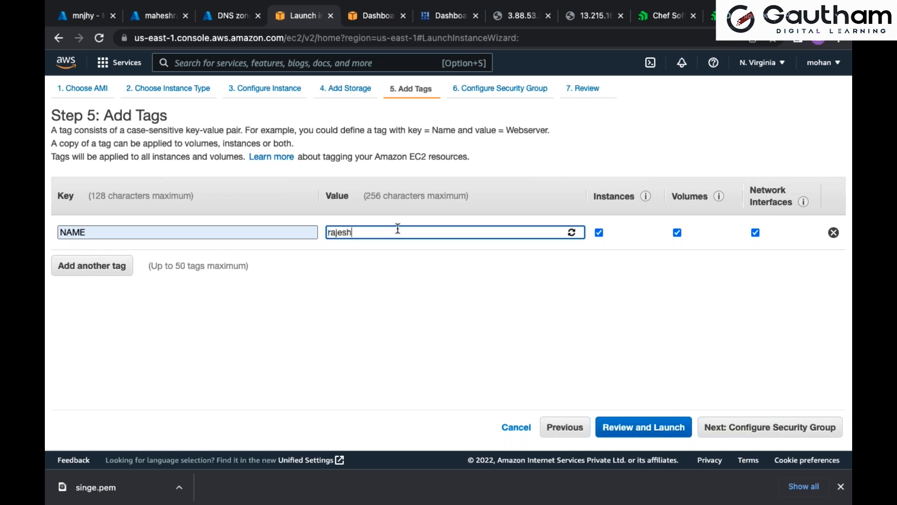
pyautogui.doubleClick(398, 228)
pyautogui.write('MOHAN')
pyautogui.doubleClick(399, 229)
pyautogui.write('FLIPK')
pyautogui.click(396, 259)
pyautogui.click(390, 286)
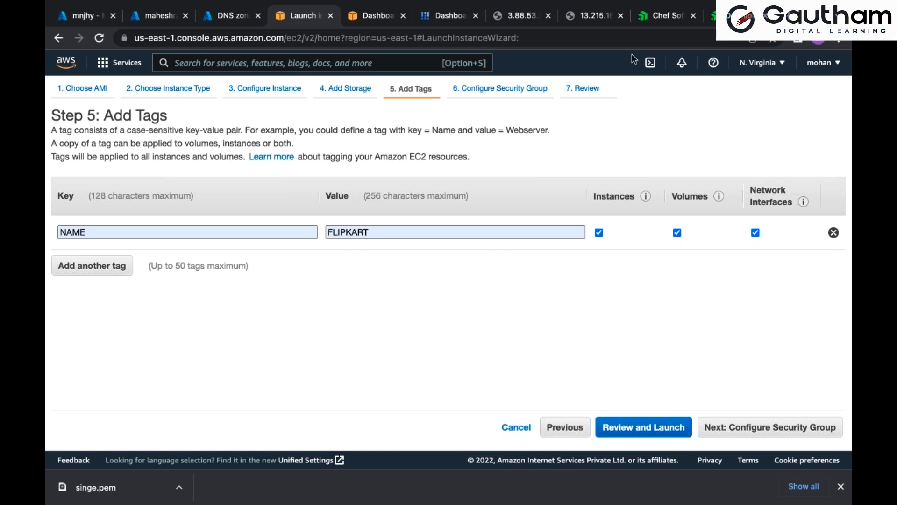
# Remove the NAME tag and continue to the security group configuration
pyautogui.click(834, 232)
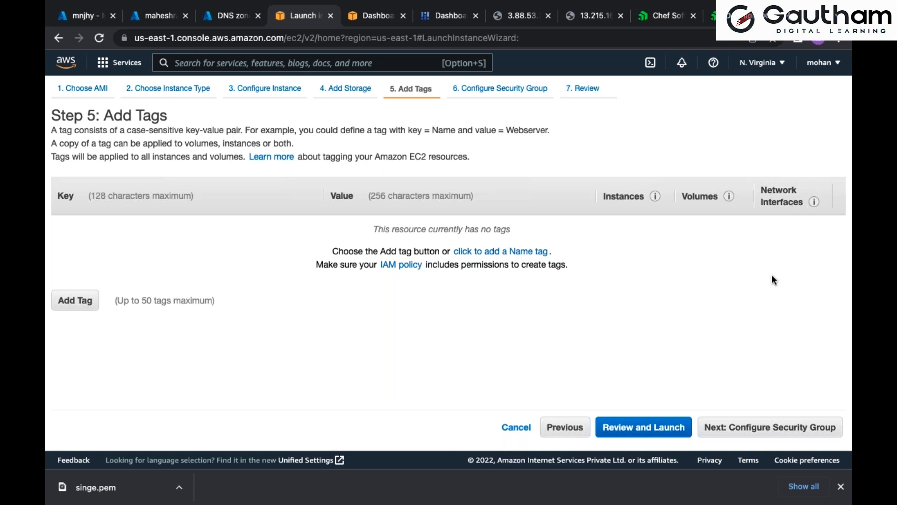
pyautogui.click(793, 433)
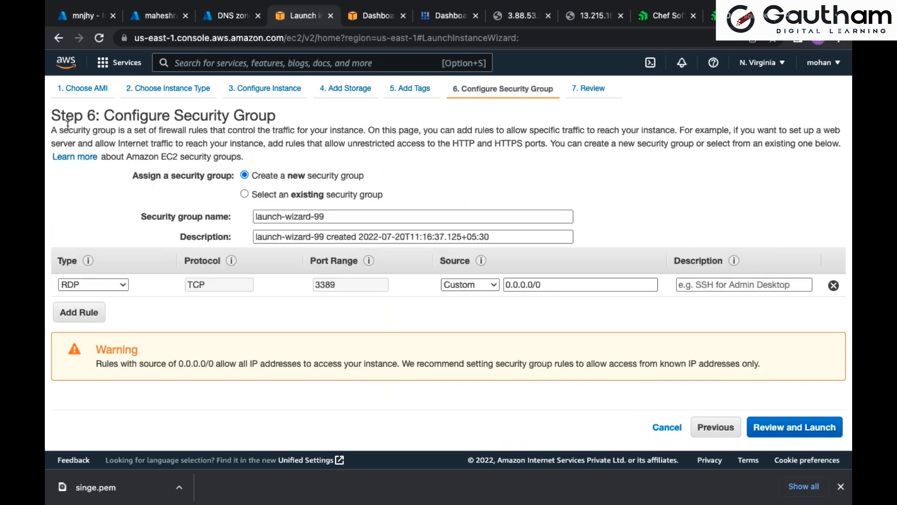
pyautogui.moveTo(54, 115); pyautogui.dragTo(279, 114)
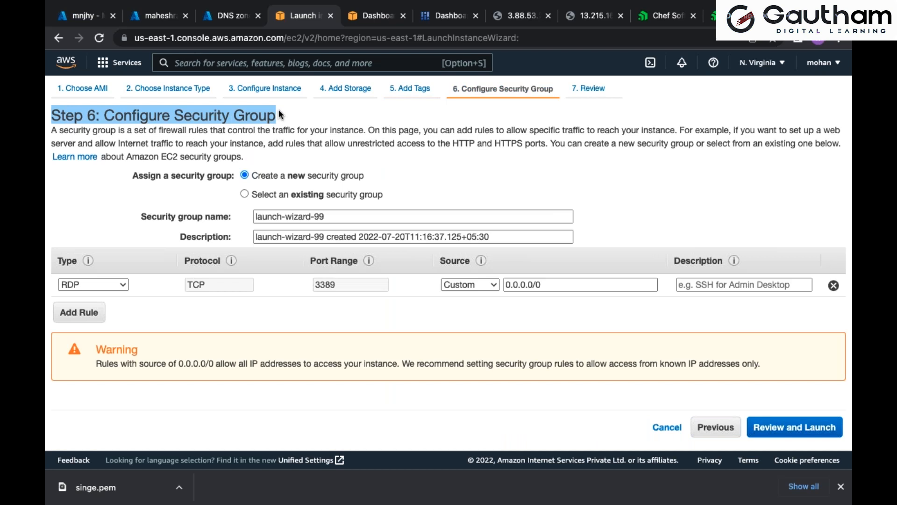
# Switch to Paint X and add the label SECURITY GROUP just above the WINDOWS rectangle
pyautogui.press('super+Tab')
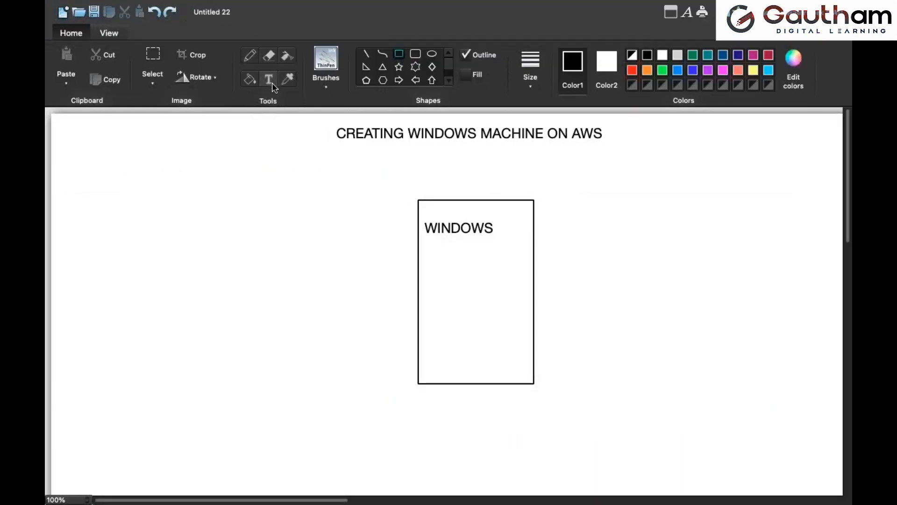
pyautogui.click(271, 83)
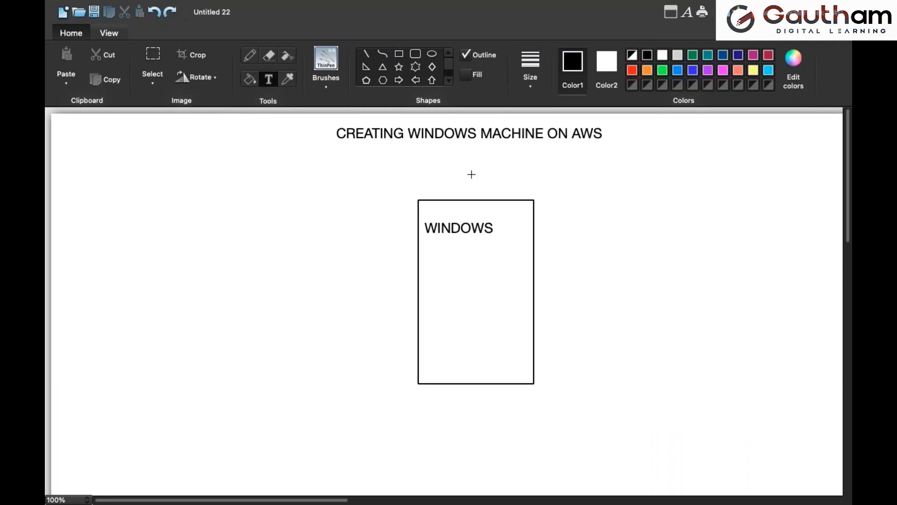
pyautogui.click(422, 173)
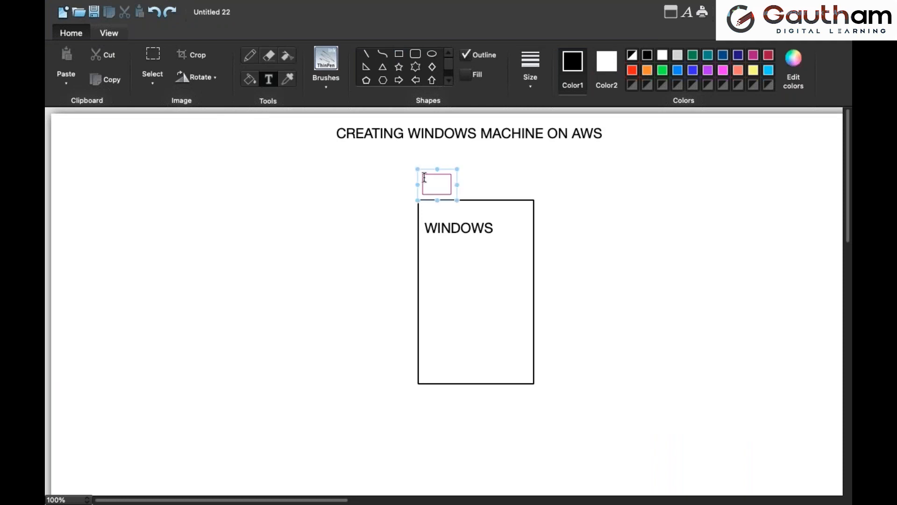
pyautogui.moveTo(457, 199); pyautogui.dragTo(536, 199)
pyautogui.click(518, 183)
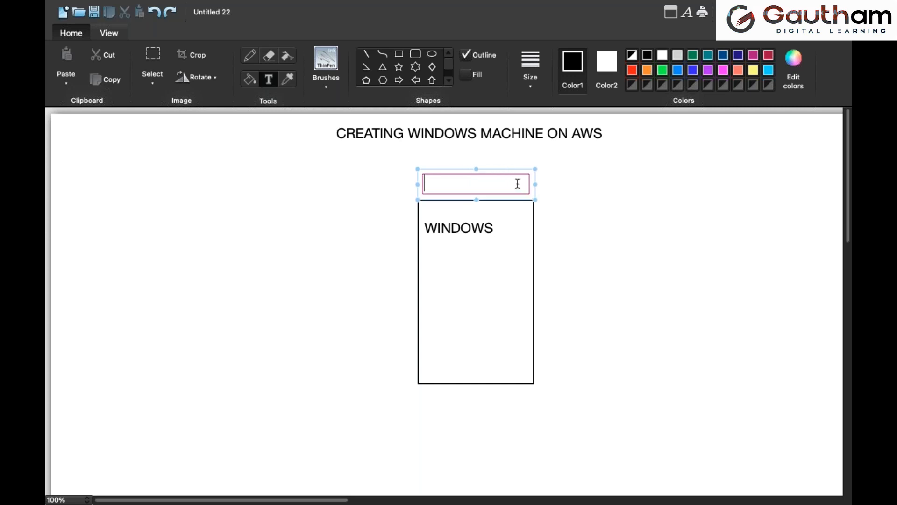
pyautogui.write('SECURITY')
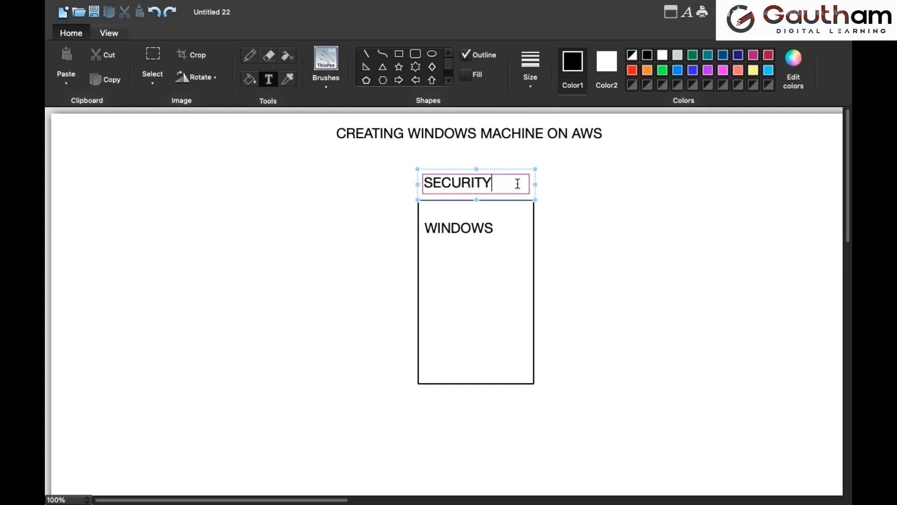
pyautogui.moveTo(535, 200); pyautogui.dragTo(529, 175)
pyautogui.click(588, 211)
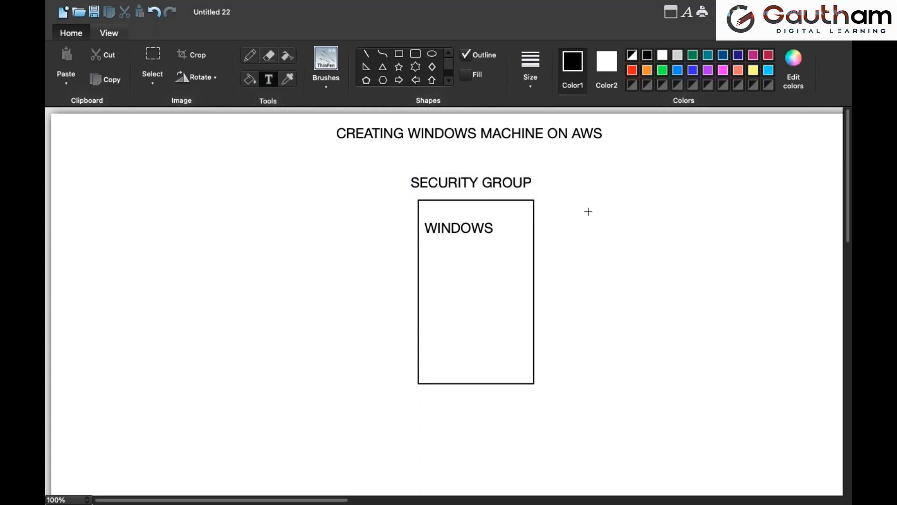
# Draw a smaller rectangle to the right of the WINDOWS box and label it LAPTOP
pyautogui.click(399, 54)
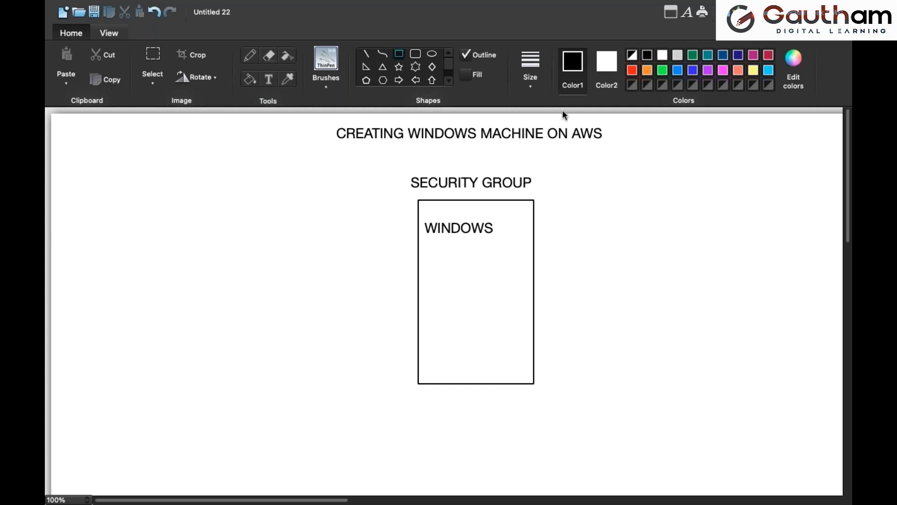
pyautogui.moveTo(694, 256); pyautogui.dragTo(825, 316)
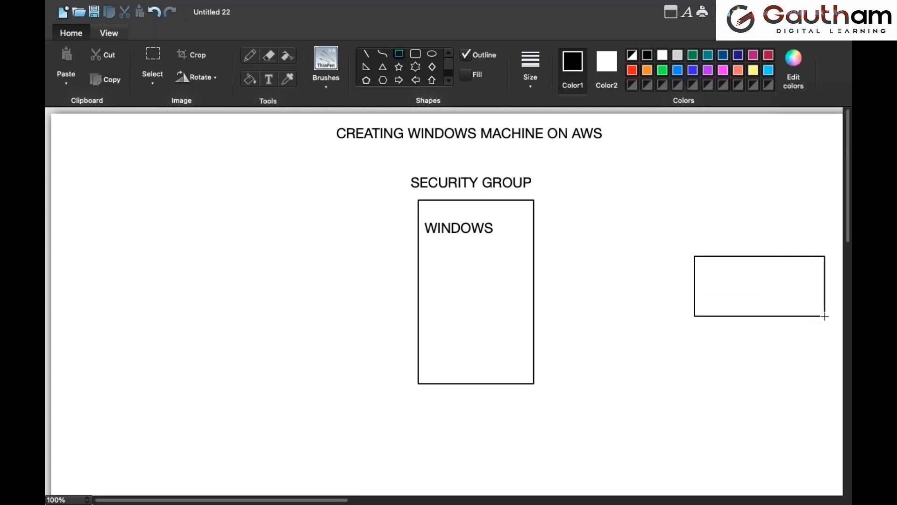
pyautogui.click(269, 79)
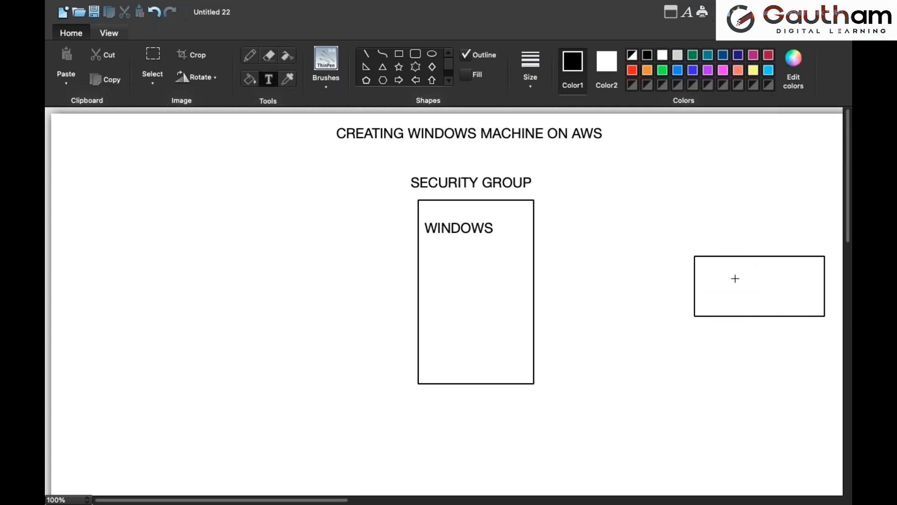
pyautogui.moveTo(723, 274); pyautogui.dragTo(803, 294)
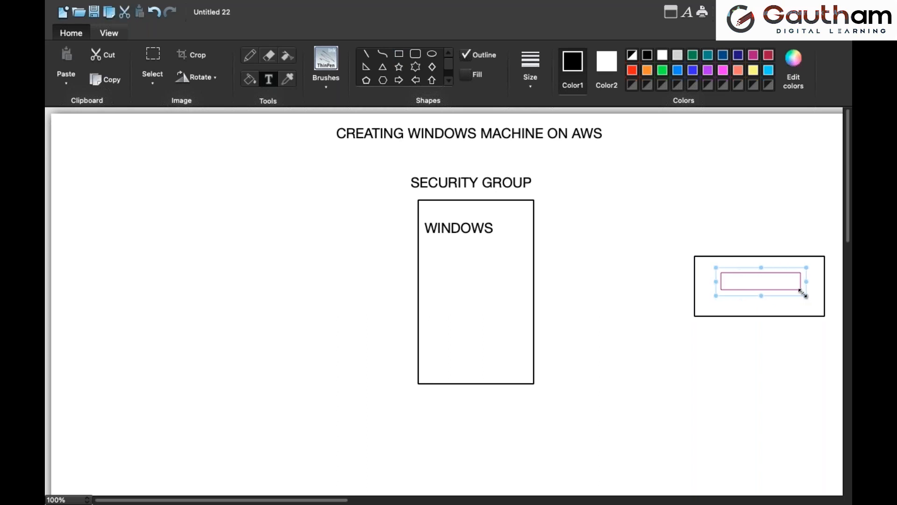
pyautogui.write('LAPTOP')
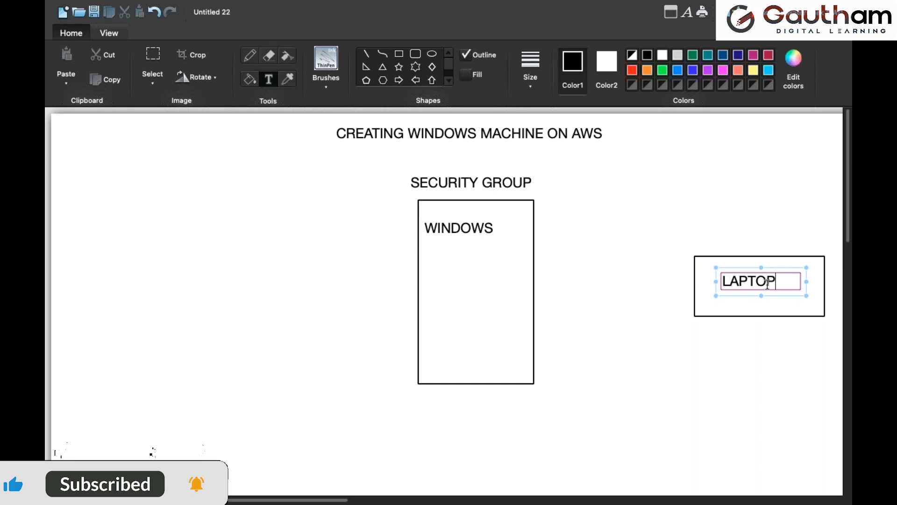
pyautogui.click(593, 220)
# Draw a block arrow from the LAPTOP box to the WINDOWS box and frame the SECURITY GROUP label with a rectangle
pyautogui.click(416, 80)
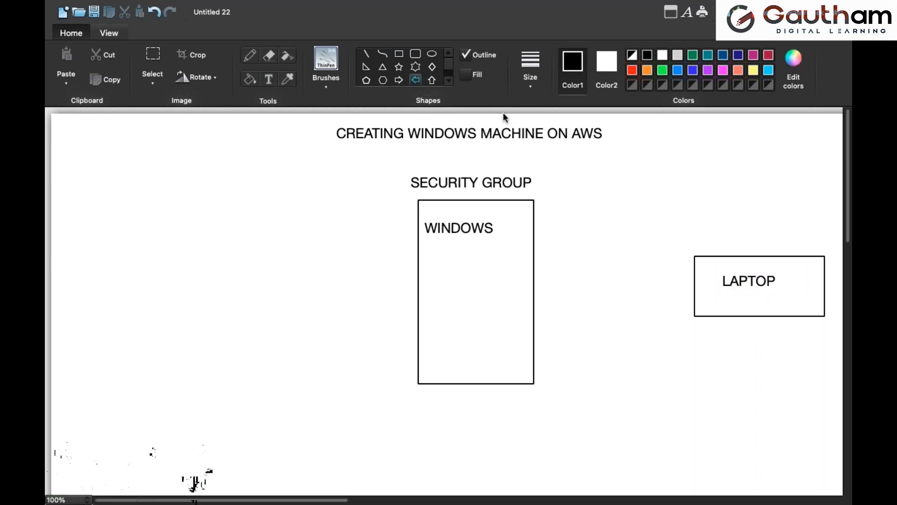
pyautogui.moveTo(695, 298); pyautogui.dragTo(534, 248)
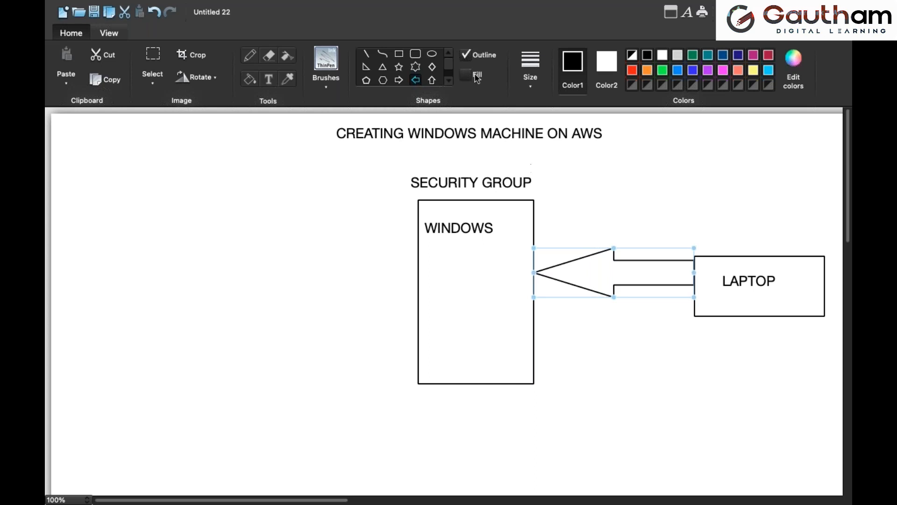
pyautogui.click(398, 54)
pyautogui.moveTo(402, 166)
pyautogui.mouseDown()
pyautogui.moveTo(458, 192)
pyautogui.moveTo(535, 191)
pyautogui.mouseUp()
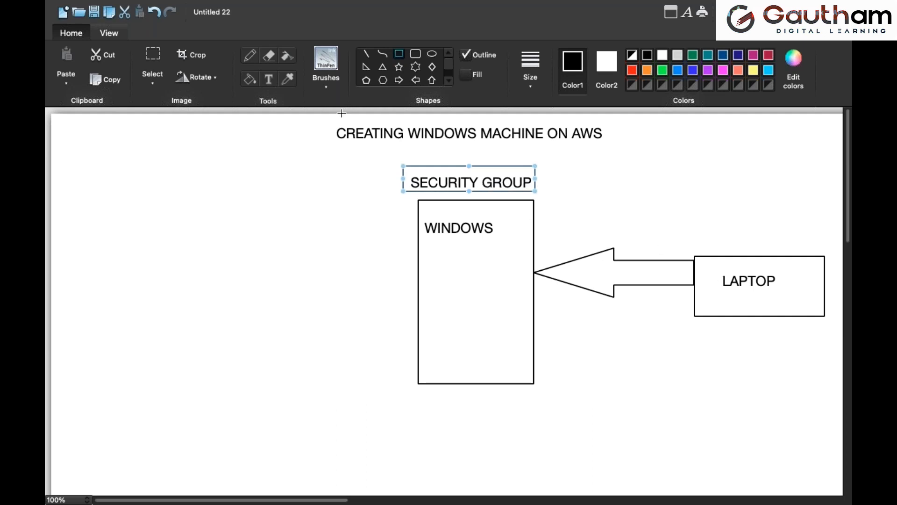
# Add a framed RDP label above the block arrow and connect it to the SECURITY GROUP box with a straight line
pyautogui.click(270, 82)
pyautogui.click(555, 208)
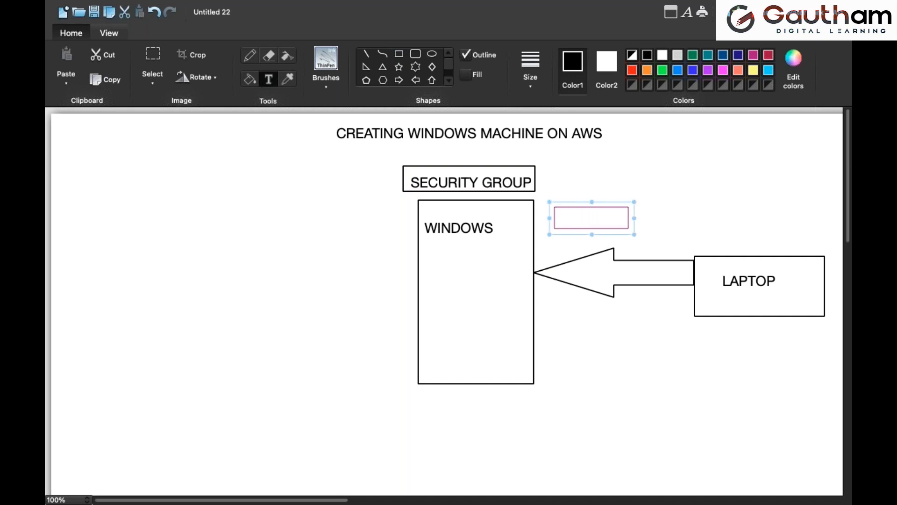
pyautogui.write('RDP')
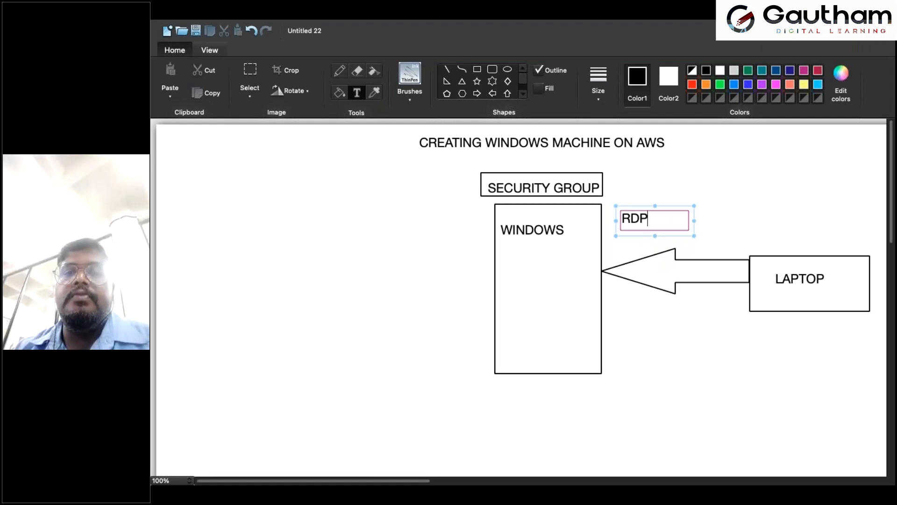
pyautogui.click(645, 194)
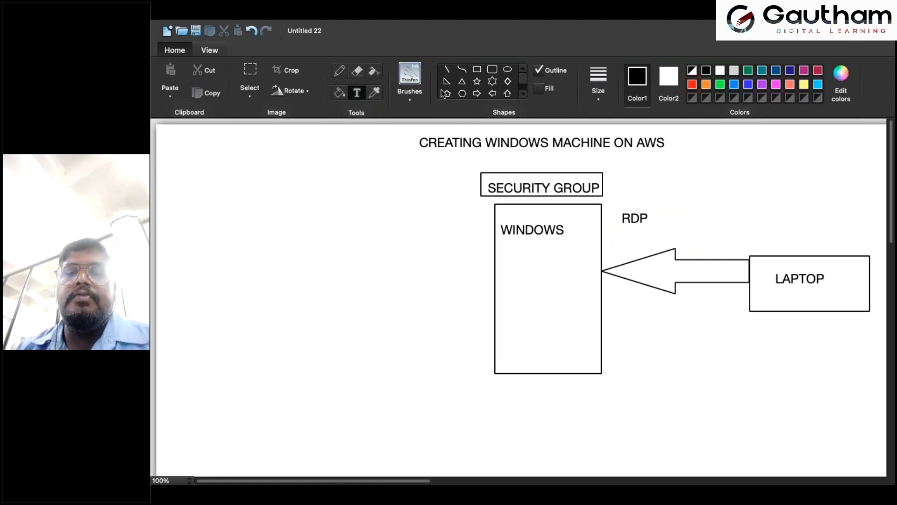
pyautogui.click(477, 69)
pyautogui.moveTo(616, 209); pyautogui.dragTo(655, 231)
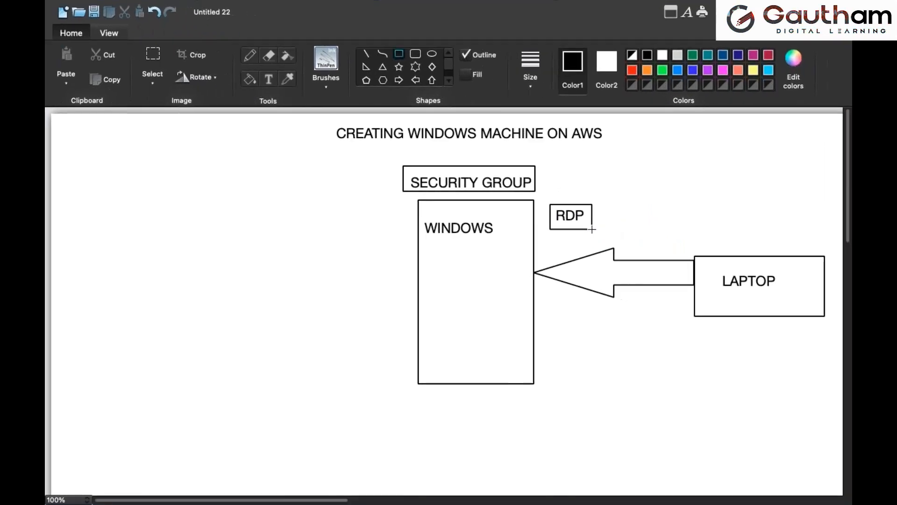
pyautogui.click(367, 55)
pyautogui.moveTo(568, 205); pyautogui.dragTo(536, 181)
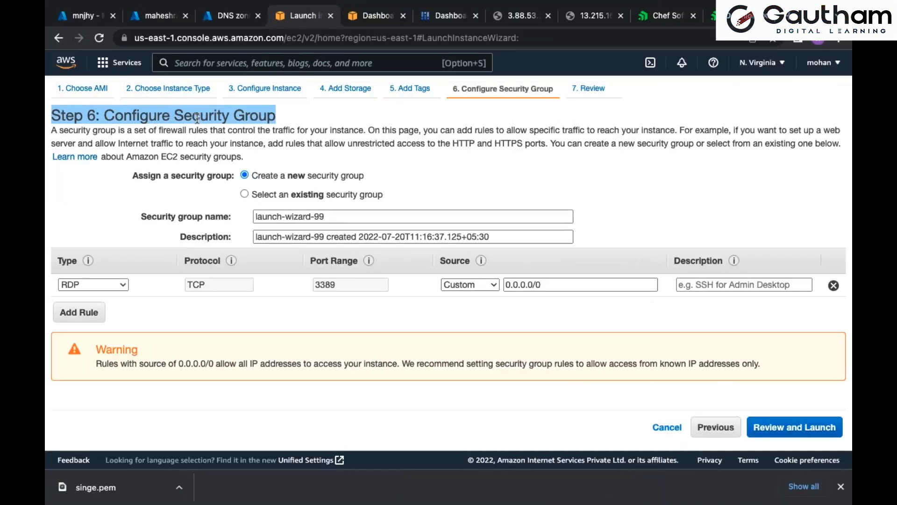
# Switch back to the EC2 launch wizard in the browser, add an HTTP rule to the security group and delete it again
pyautogui.click(196, 118)
pyautogui.moveTo(175, 116); pyautogui.dragTo(273, 108)
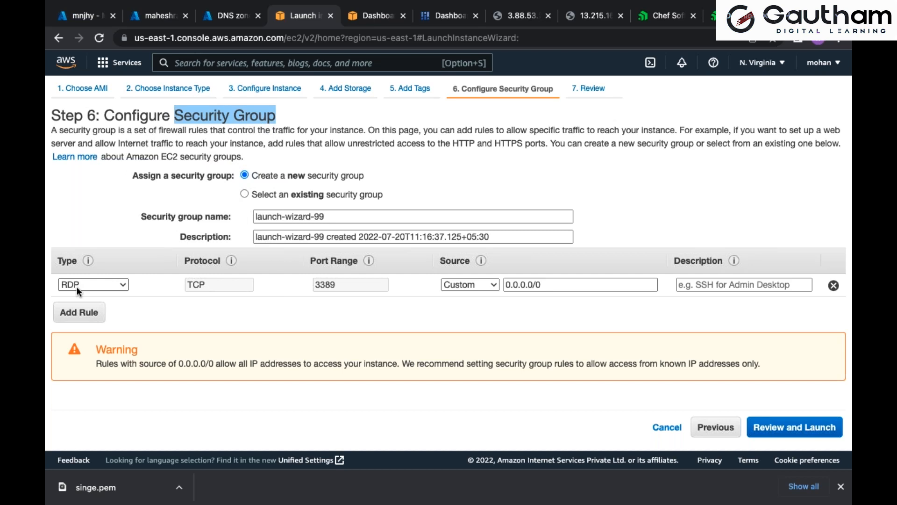
pyautogui.click(101, 316)
pyautogui.click(124, 305)
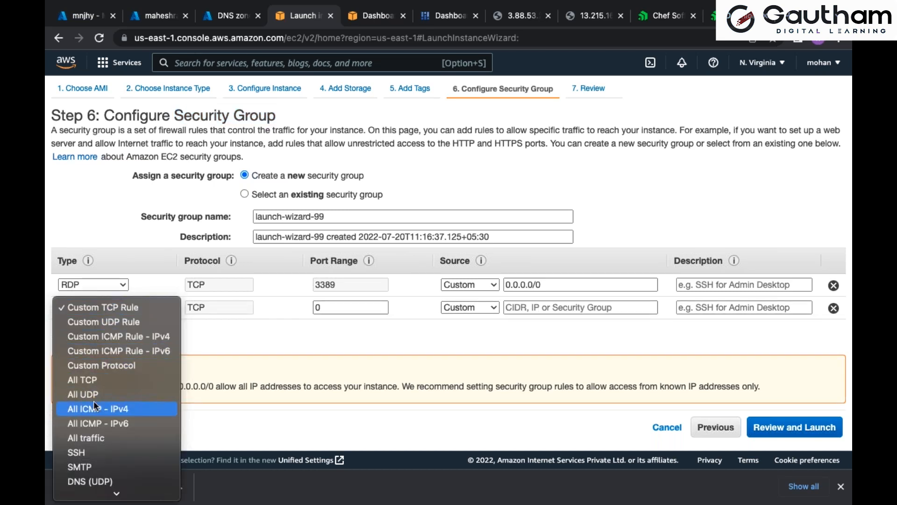
pyautogui.scroll(-5, 94, 400)
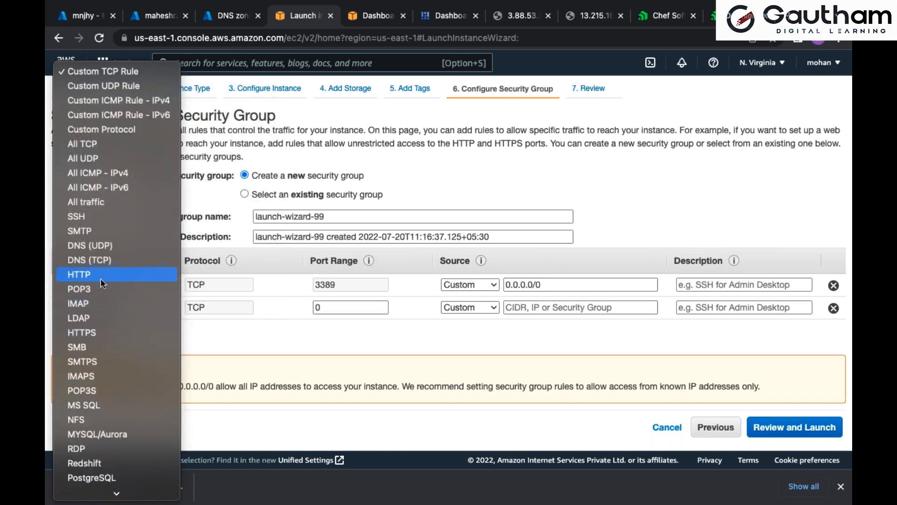
pyautogui.click(100, 278)
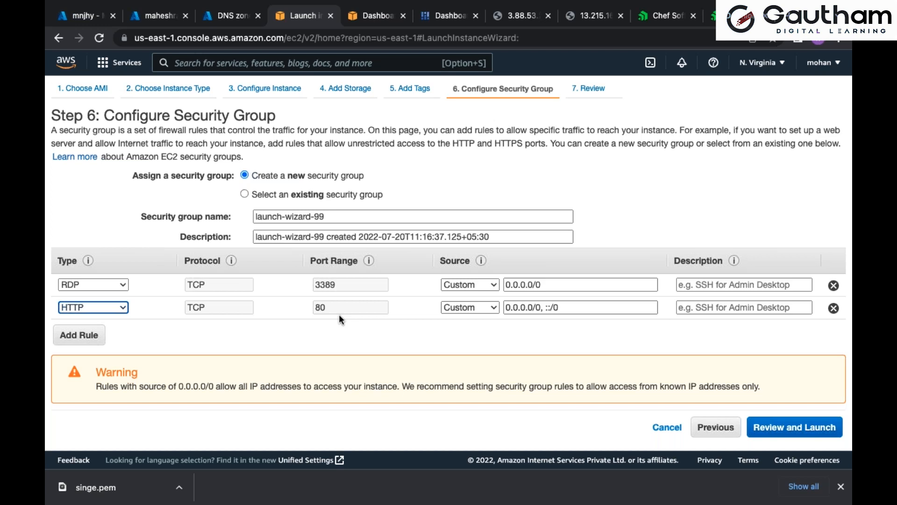
pyautogui.click(834, 309)
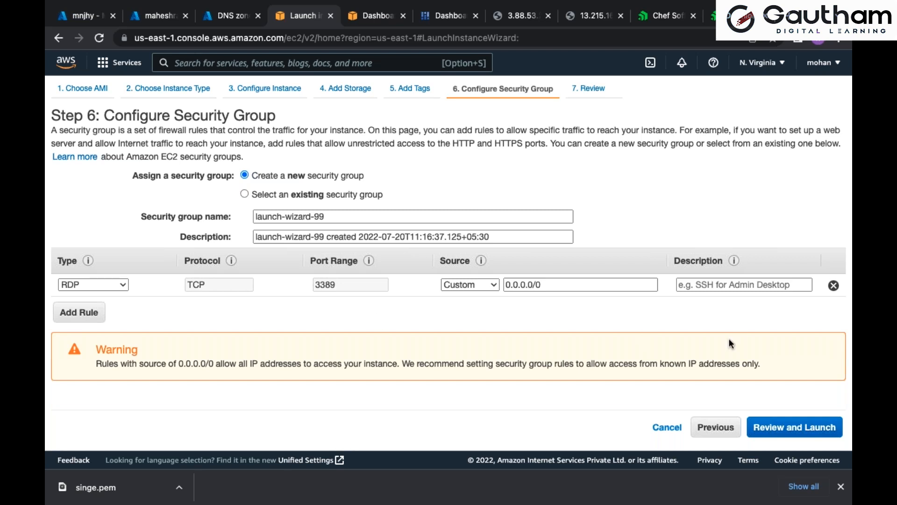
# Continue to the launch review and check the AMI, memory, security group rule and storage size
pyautogui.click(795, 426)
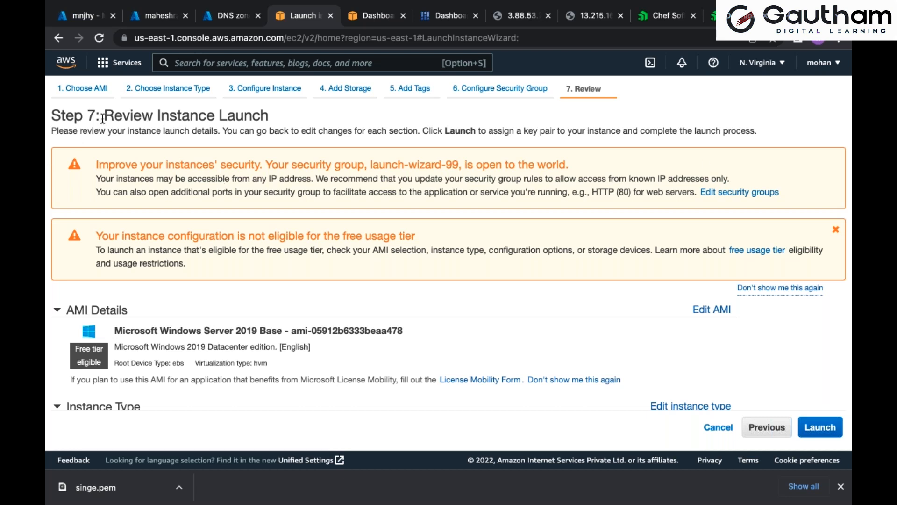
pyautogui.moveTo(103, 116); pyautogui.dragTo(152, 115)
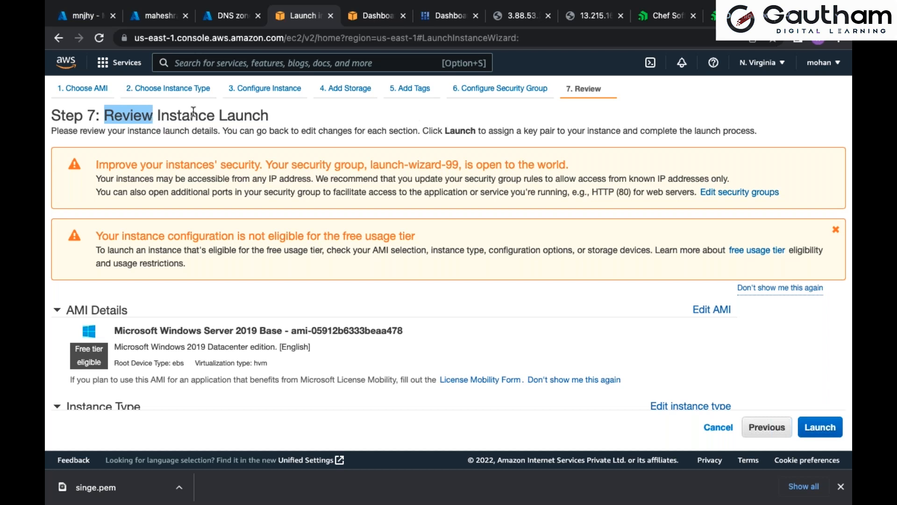
pyautogui.scroll(-5, 193, 112)
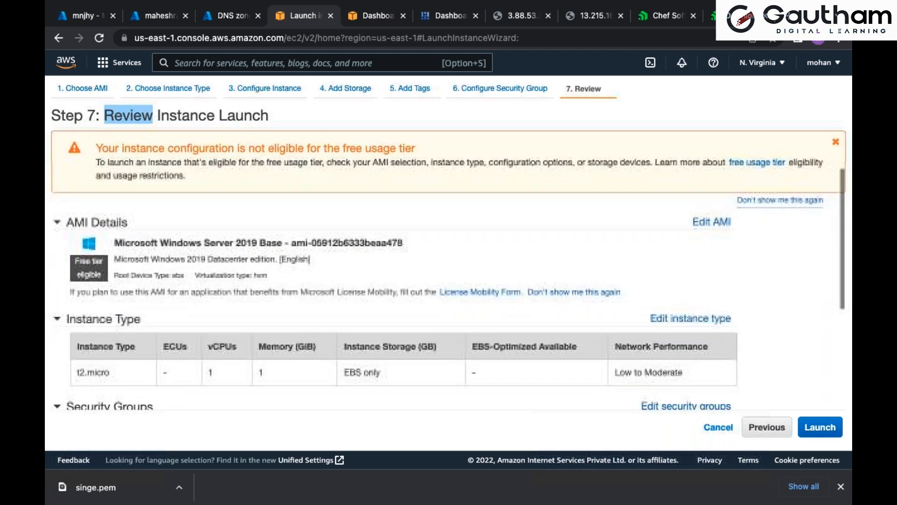
pyautogui.moveTo(160, 193); pyautogui.dragTo(206, 193)
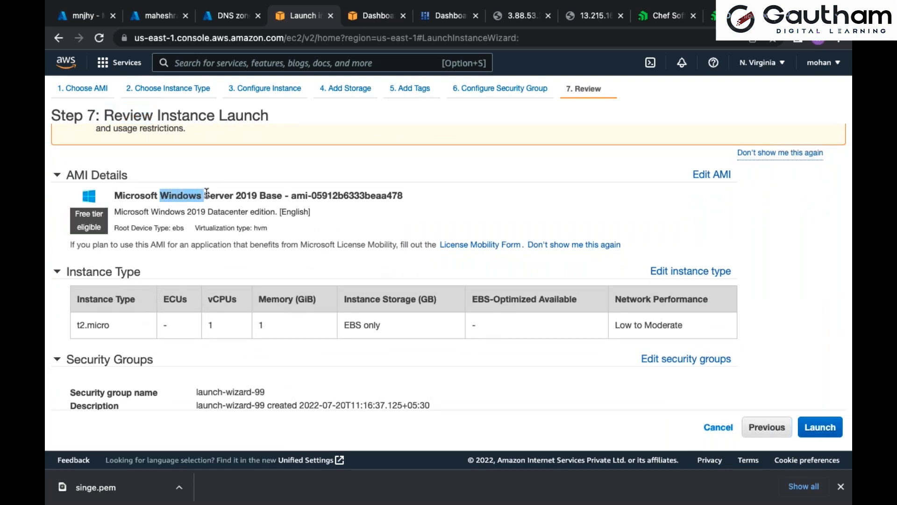
pyautogui.scroll(-3, 206, 193)
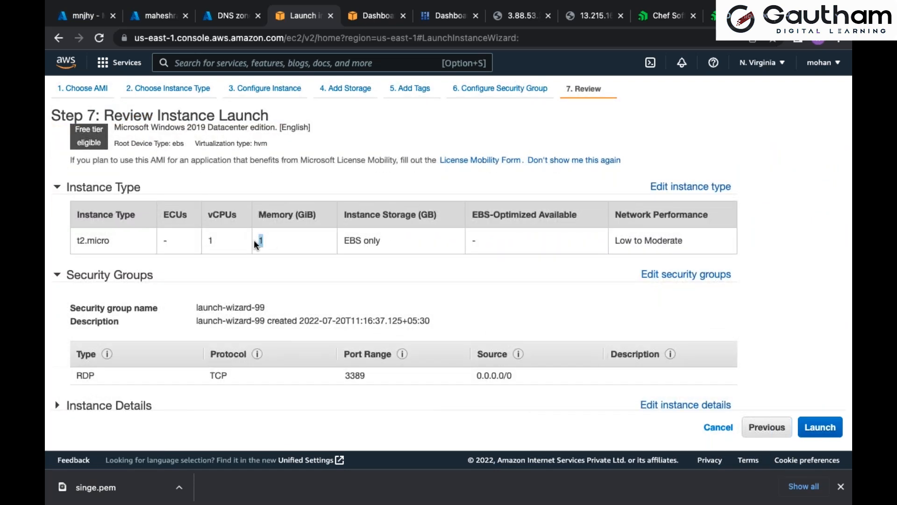
pyautogui.scroll(-2, 254, 240)
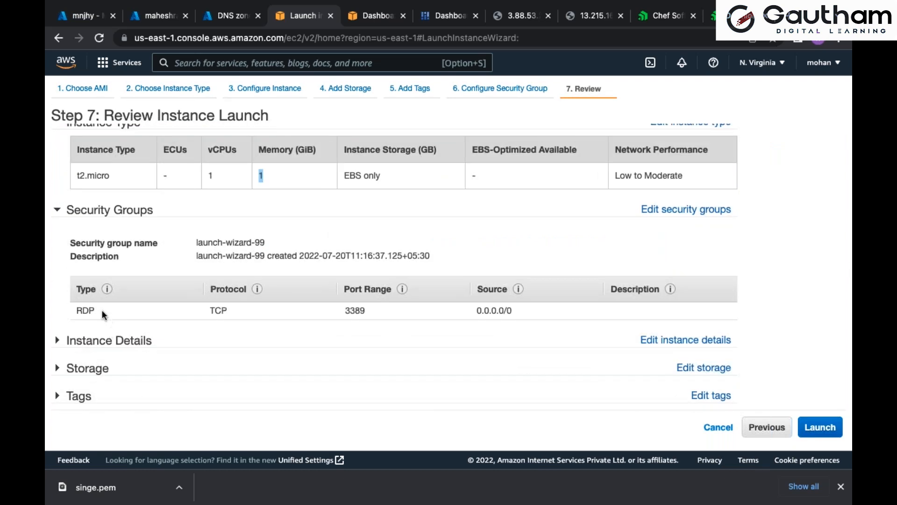
pyautogui.moveTo(95, 310); pyautogui.dragTo(78, 311)
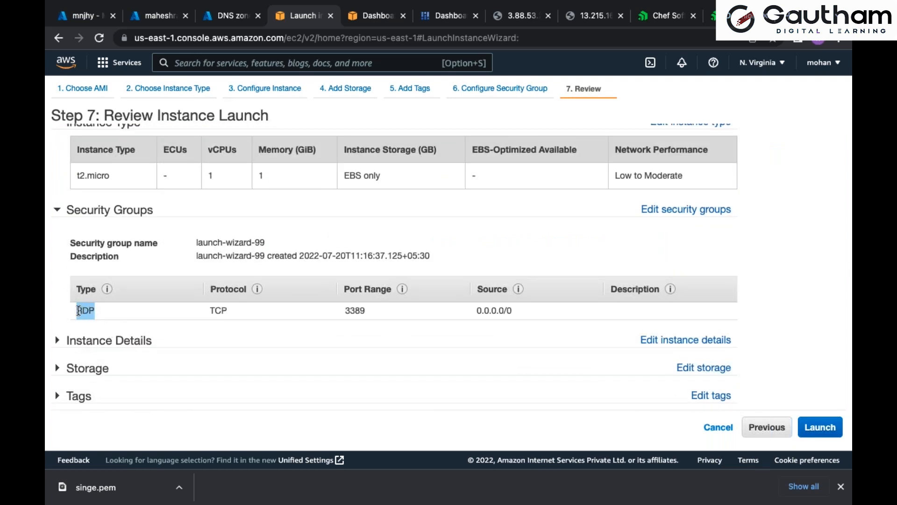
pyautogui.click(119, 376)
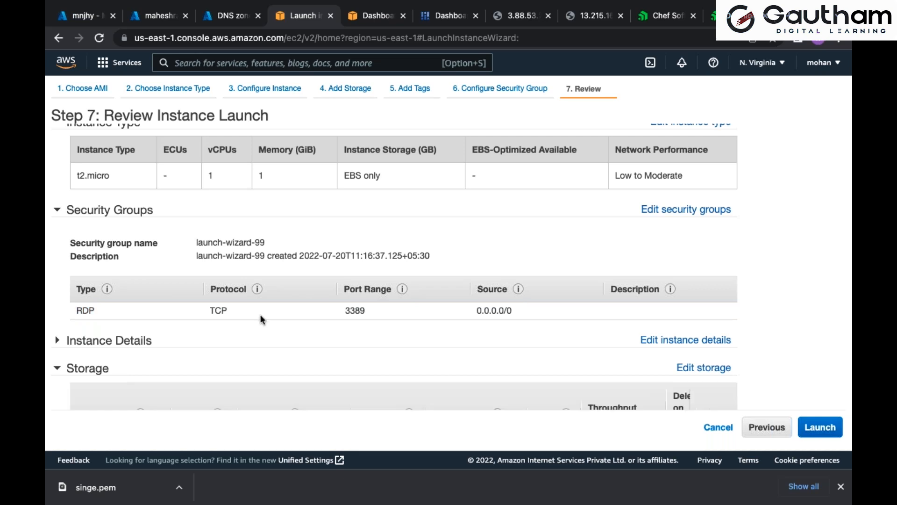
pyautogui.scroll(-3, 260, 314)
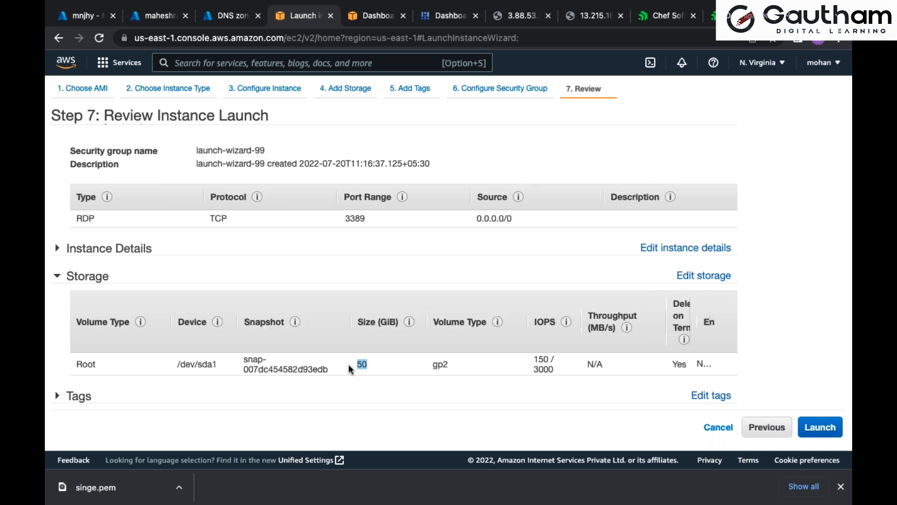
# Launch the instance with the second existing key pair in the list, acknowledging access to its private key file
pyautogui.click(828, 428)
pyautogui.click(437, 307)
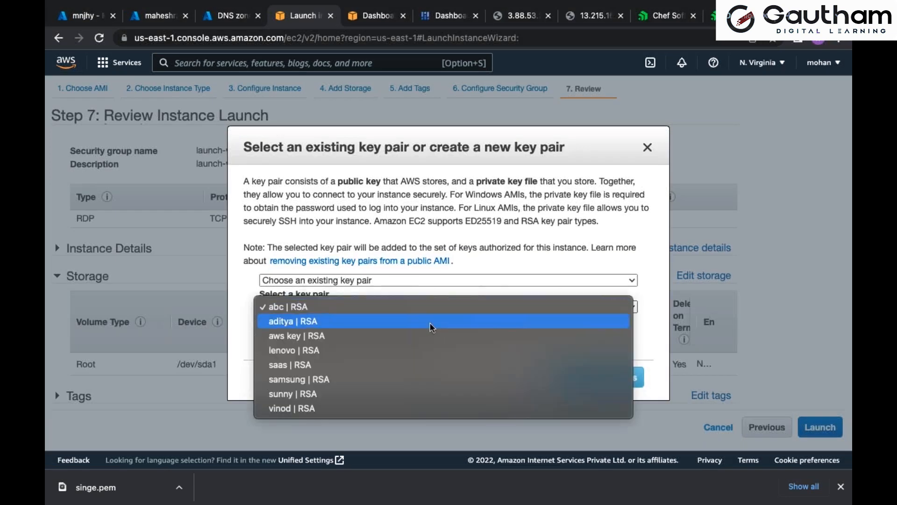
pyautogui.click(429, 333)
pyautogui.click(425, 308)
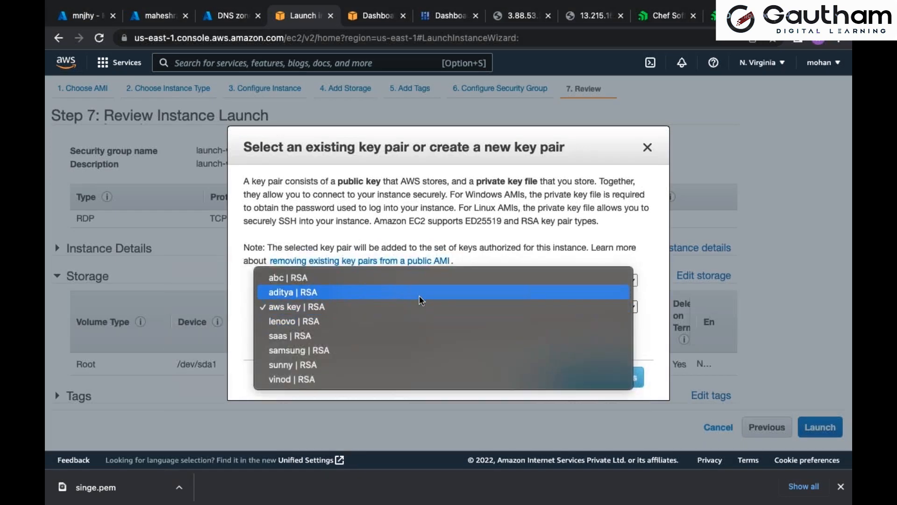
pyautogui.click(419, 290)
pyautogui.click(414, 321)
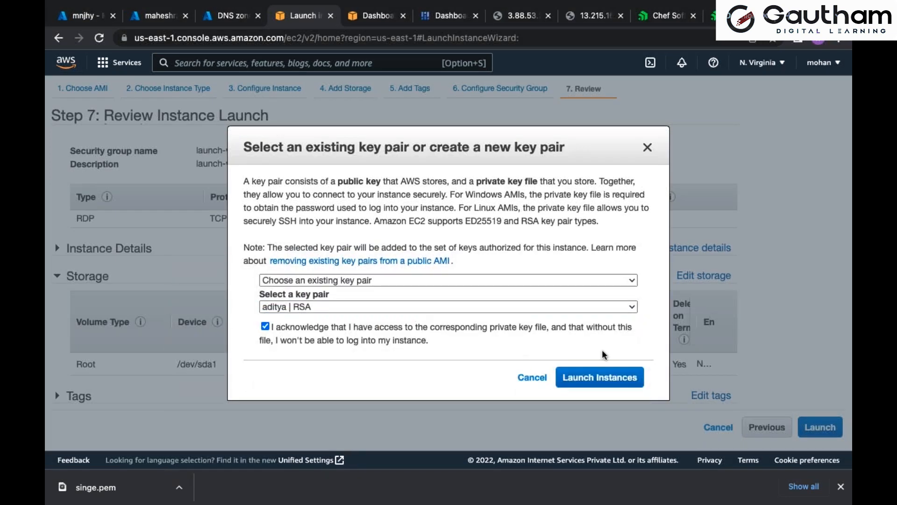
pyautogui.click(629, 378)
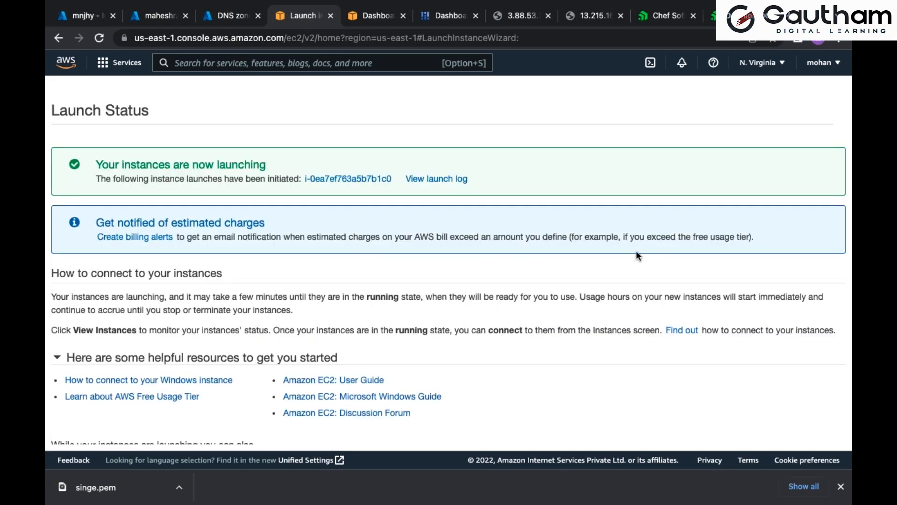
# Open the launched instance in the instances list, refresh it and check its instance state and status checks
pyautogui.click(370, 183)
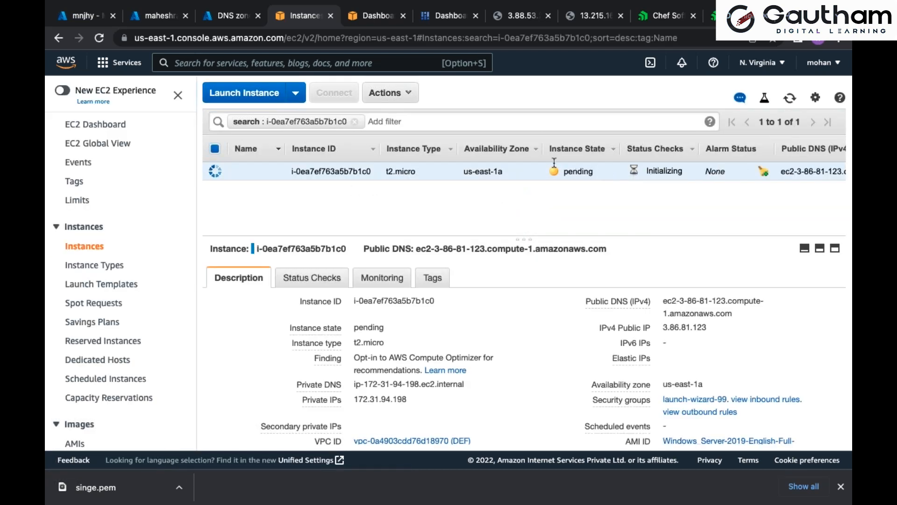
pyautogui.doubleClick(589, 169)
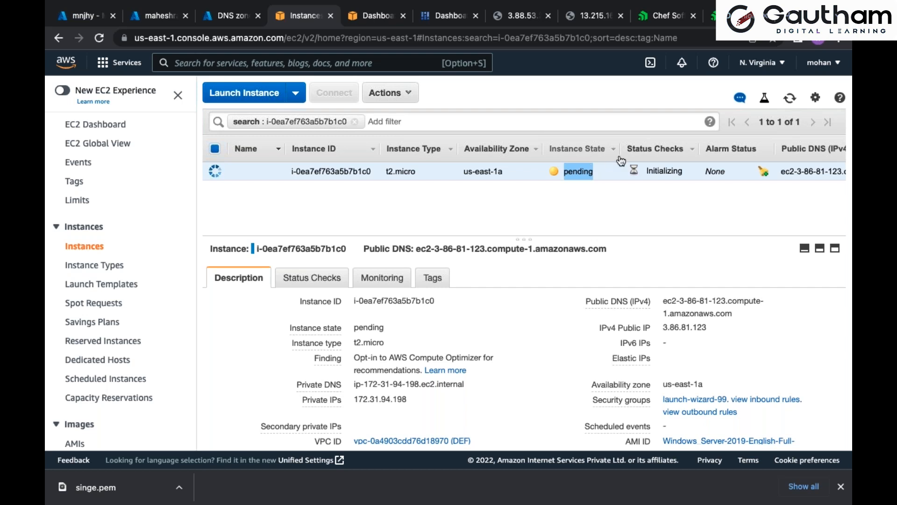
pyautogui.click(789, 99)
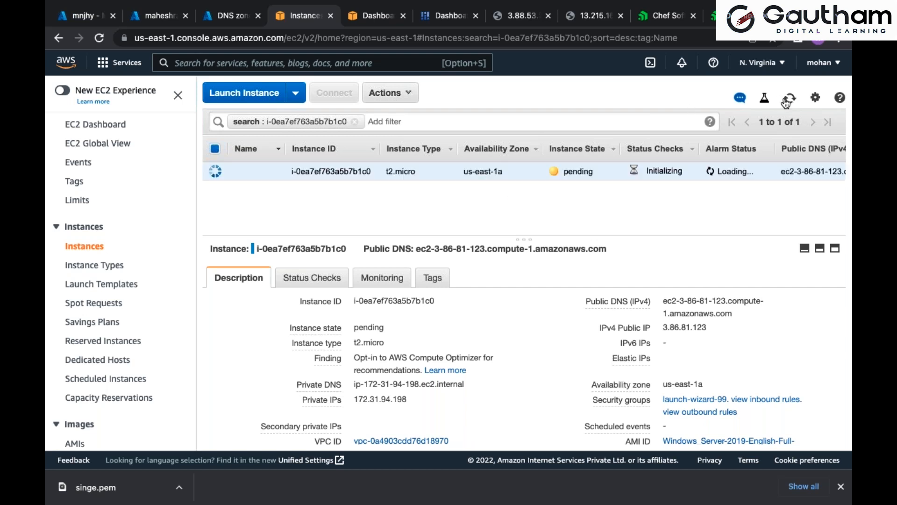
pyautogui.moveTo(682, 171); pyautogui.dragTo(646, 168)
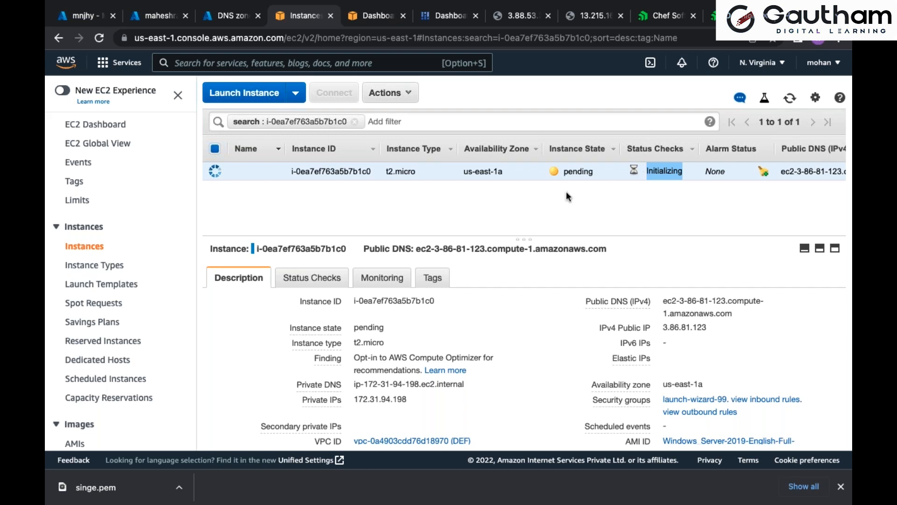
# Try naming the instance with two different first names in turn and with FLIPKART
pyautogui.moveTo(262, 173)
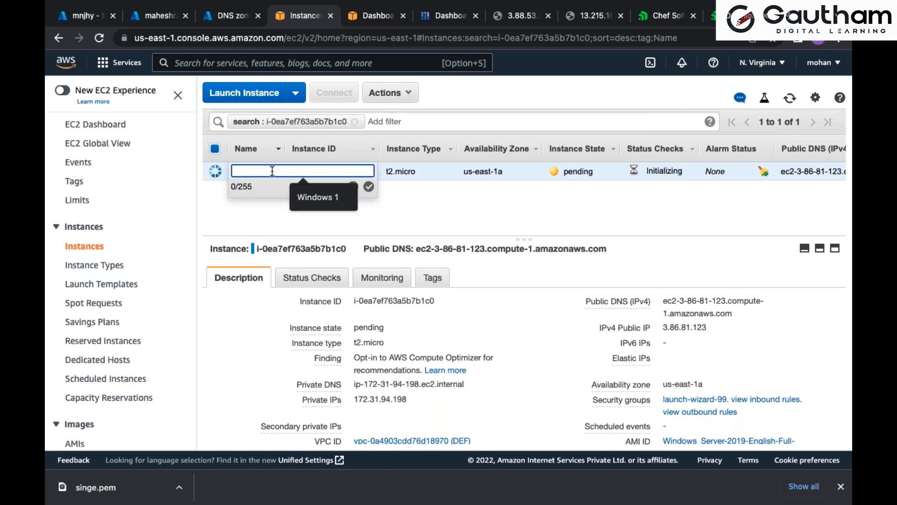
pyautogui.write('RAJESH')
pyautogui.press('Return')
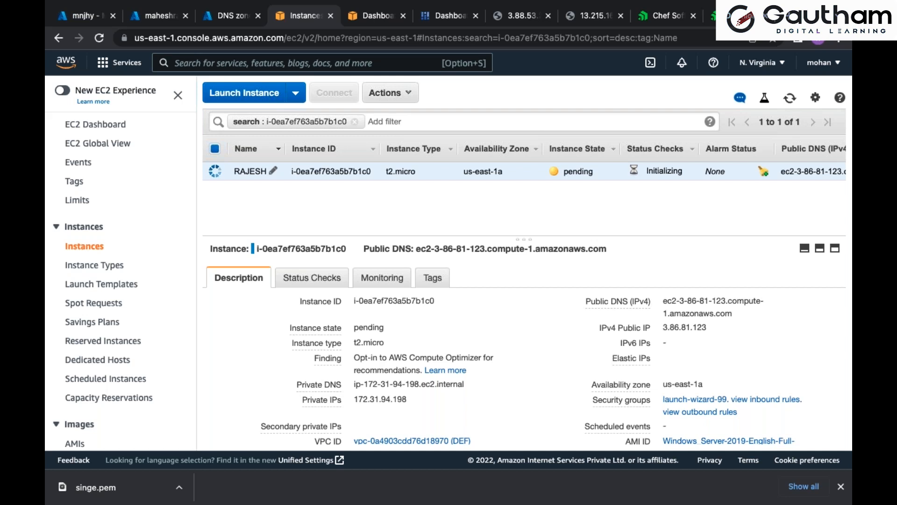
pyautogui.click(273, 172)
pyautogui.write('MOHAN')
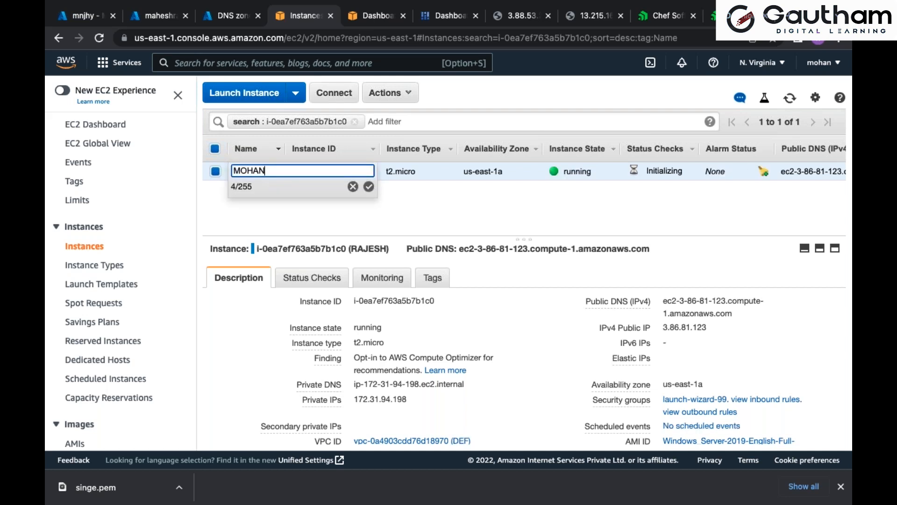
pyautogui.press('Return')
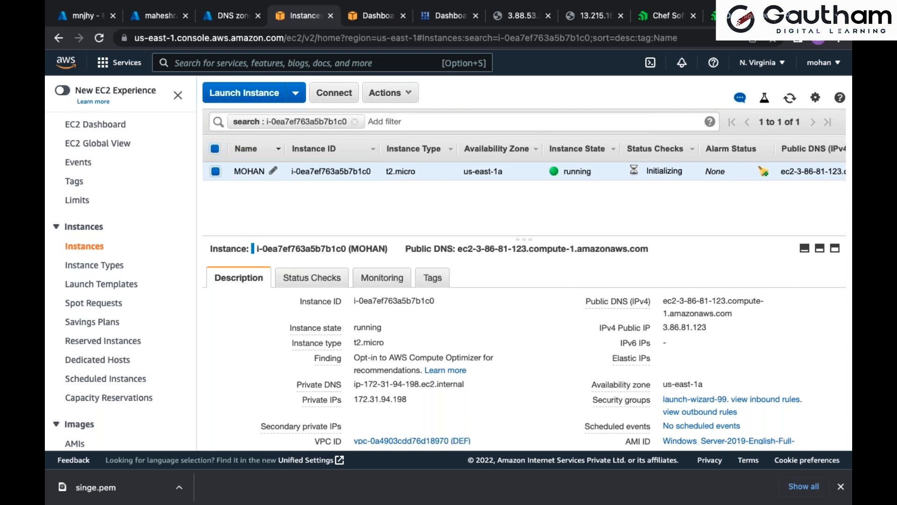
pyautogui.click(275, 173)
pyautogui.write('FLIPKART')
pyautogui.press('Return')
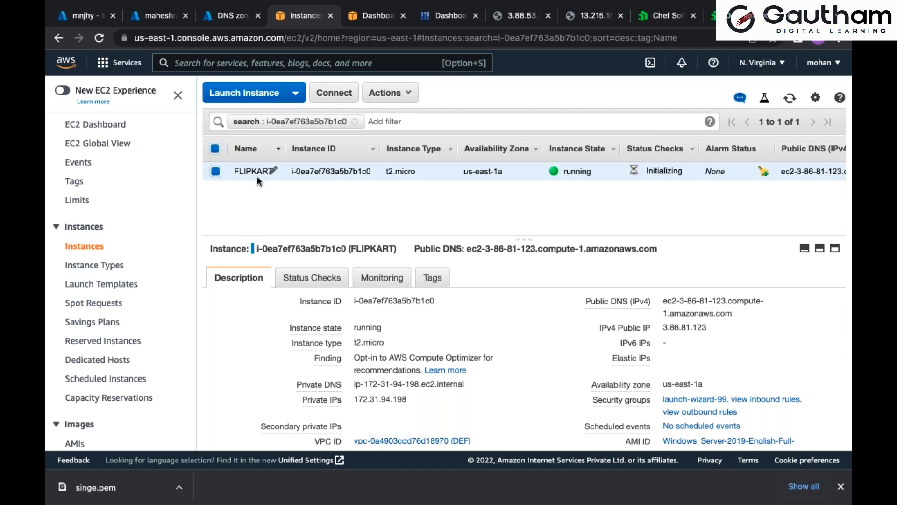
# Rename the instance as WINDOWS and check its instance state
pyautogui.click(273, 171)
pyautogui.write('WINDOWS')
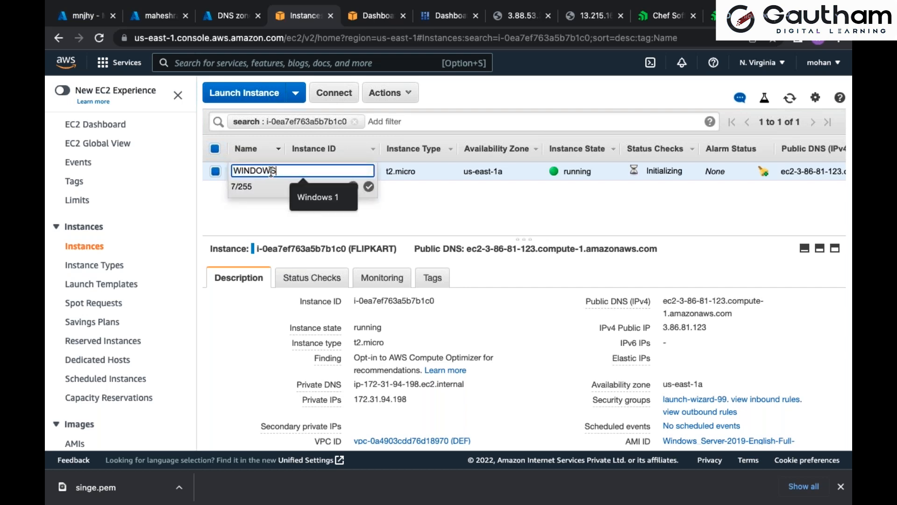
pyautogui.press('Return')
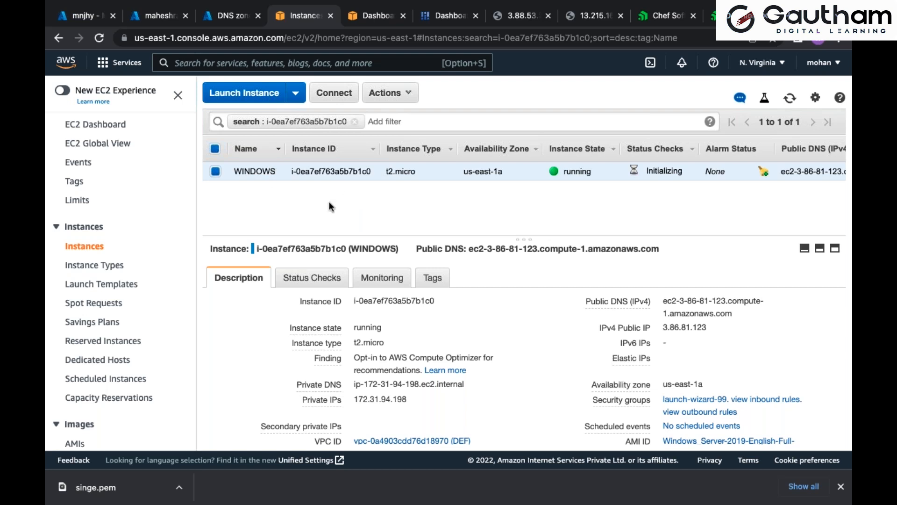
pyautogui.moveTo(592, 172); pyautogui.dragTo(564, 176)
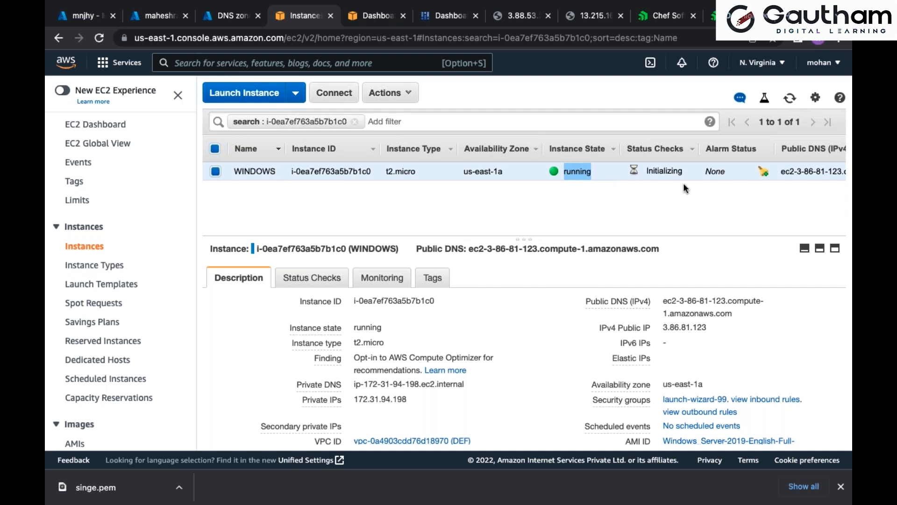
# Refresh the instances list and check the status checks of the WINDOWS instance
pyautogui.click(789, 99)
pyautogui.moveTo(686, 171); pyautogui.dragTo(649, 173)
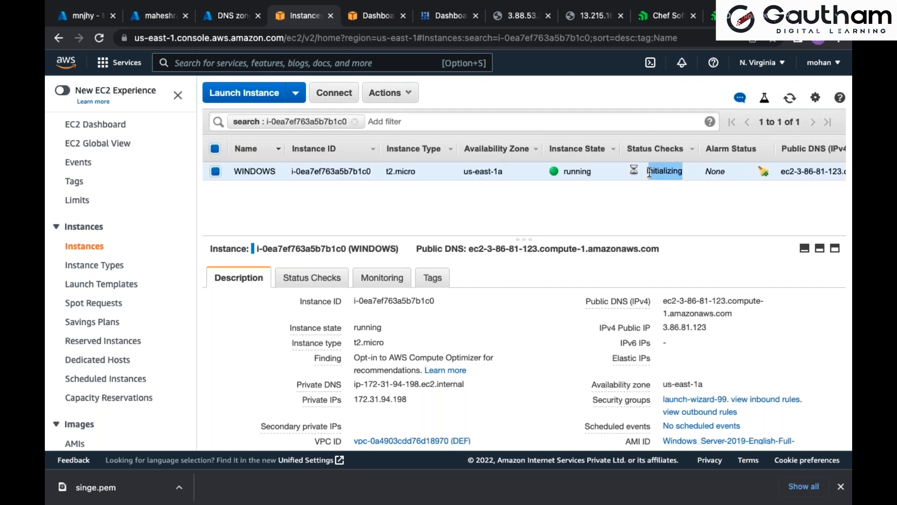
pyautogui.click(651, 211)
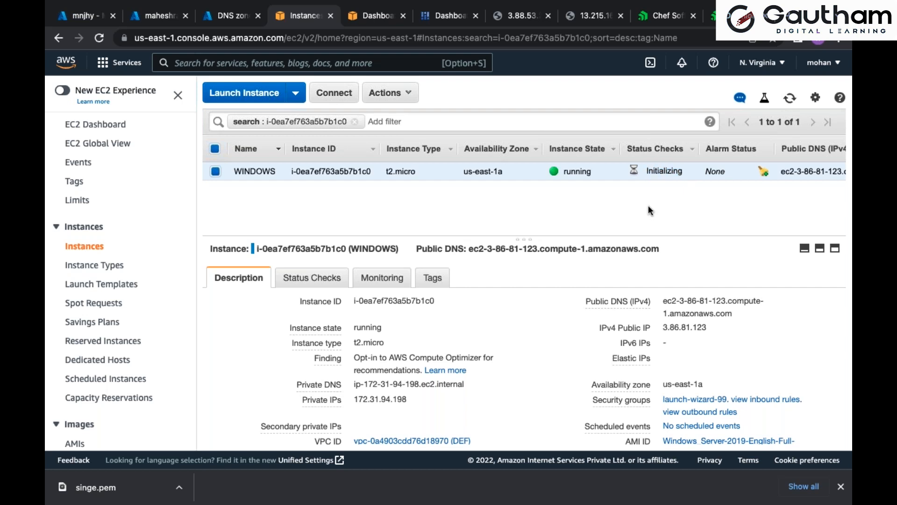
pyautogui.click(788, 104)
# Switch to the paint diagram and add the text RAM 1GB and HDD 50GB on two lines inside the WINDOWS box
pyautogui.press('super+Tab')
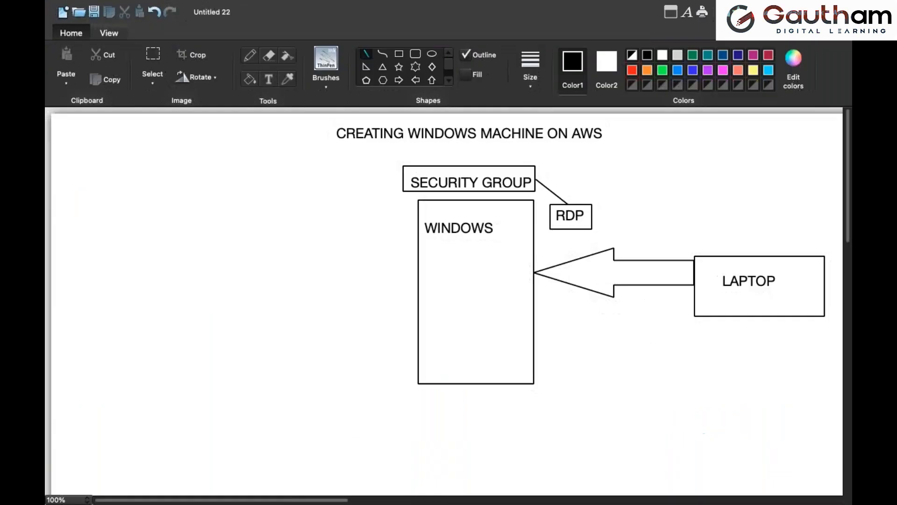
pyautogui.click(269, 79)
pyautogui.click(431, 257)
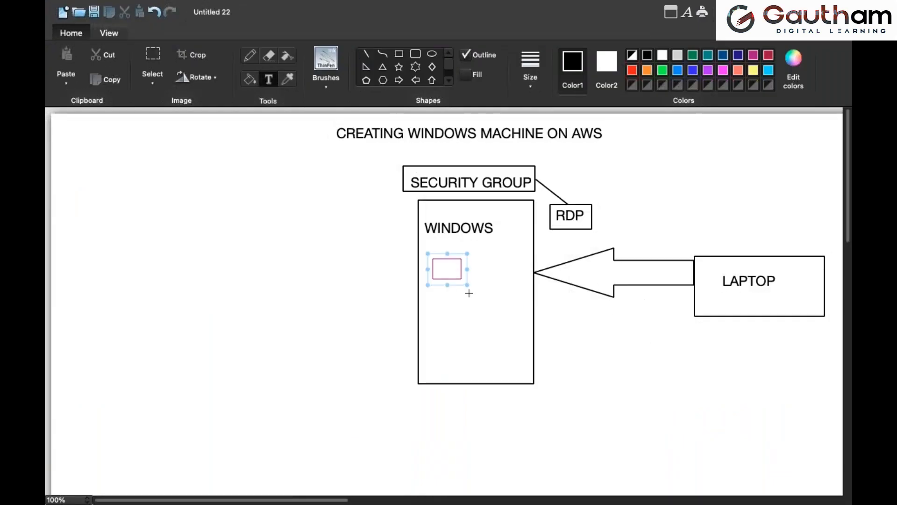
pyautogui.moveTo(467, 286); pyautogui.dragTo(518, 318)
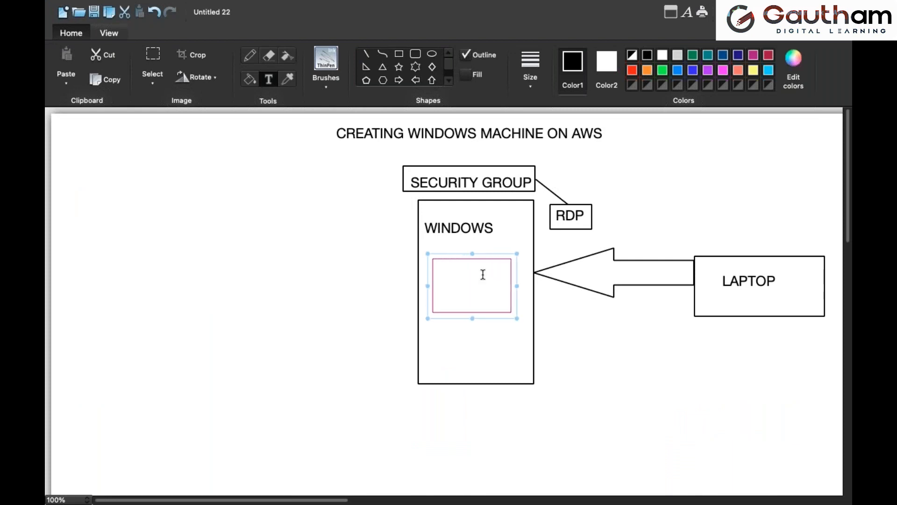
pyautogui.write('RAM ')
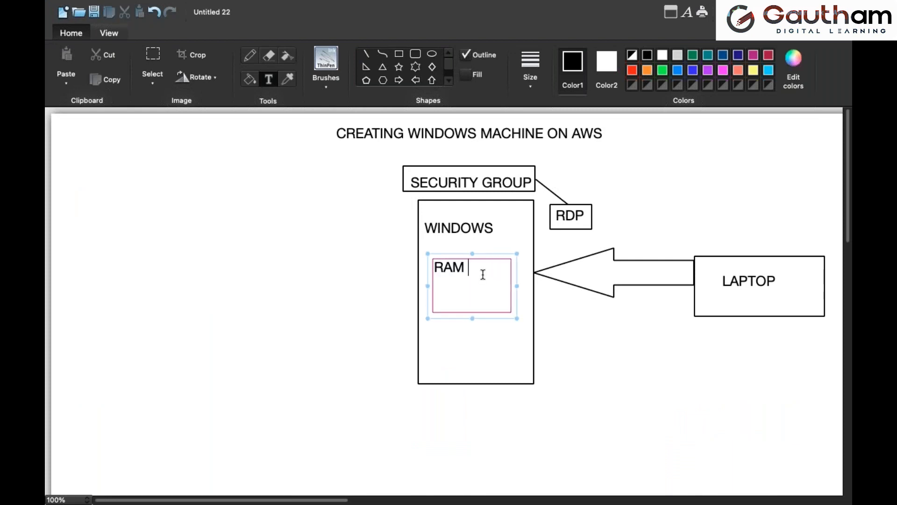
pyautogui.write('1GB')
pyautogui.press('Return')
pyautogui.write('HDD ')
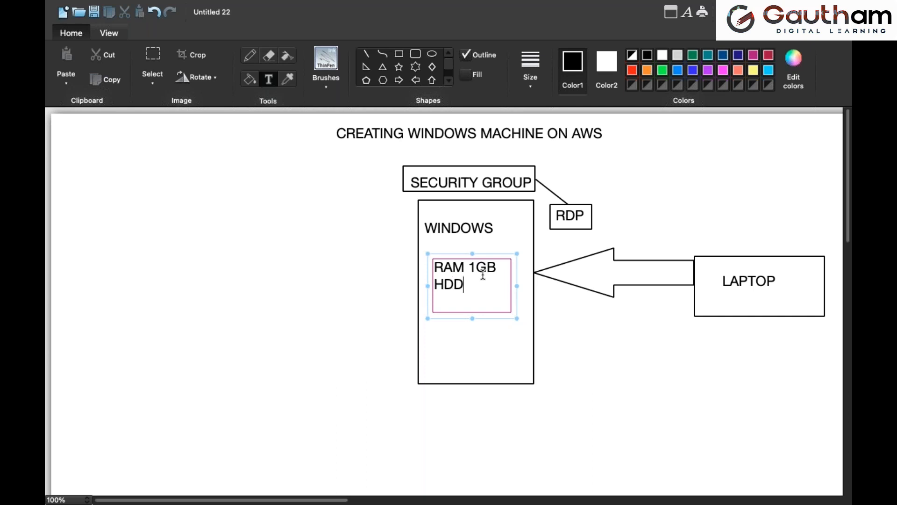
pyautogui.write('50GB')
pyautogui.click(585, 344)
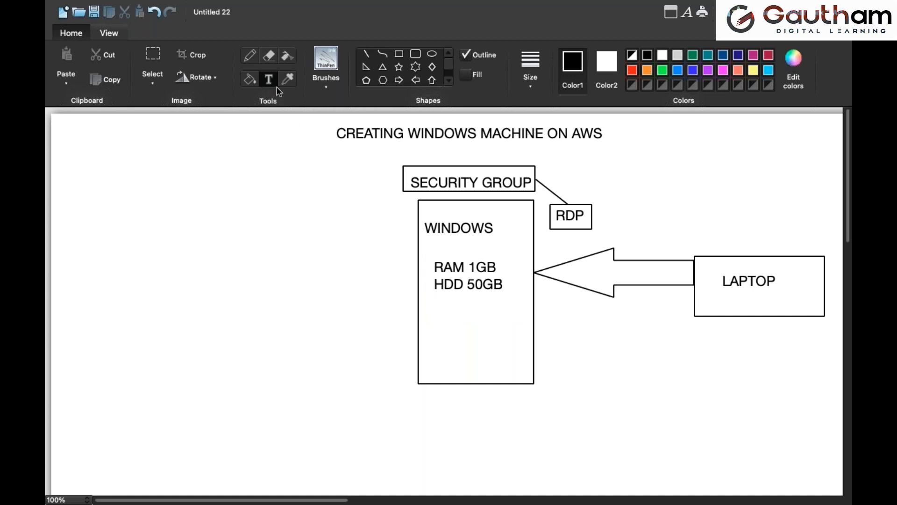
# Add a wide text box below the LAPTOP arrow with the lines USERNAME: and PASSWORD:
pyautogui.click(584, 335)
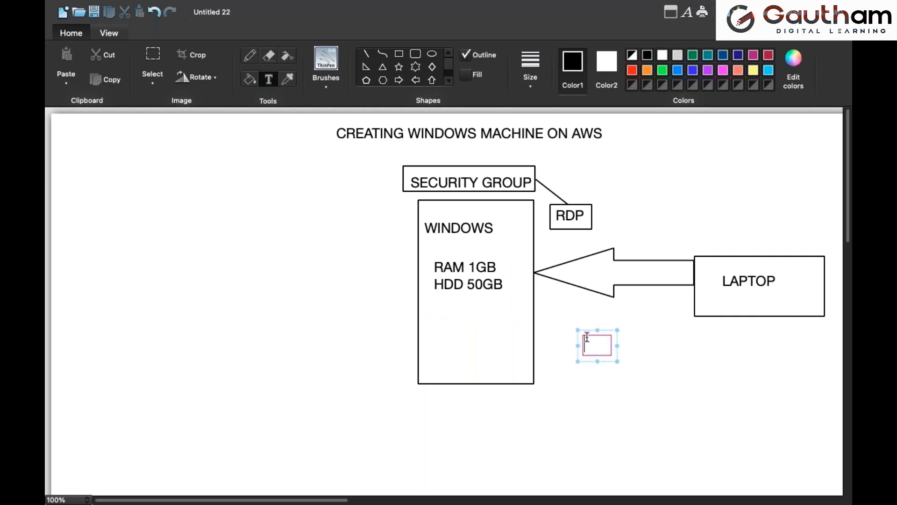
pyautogui.moveTo(617, 361); pyautogui.dragTo(785, 410)
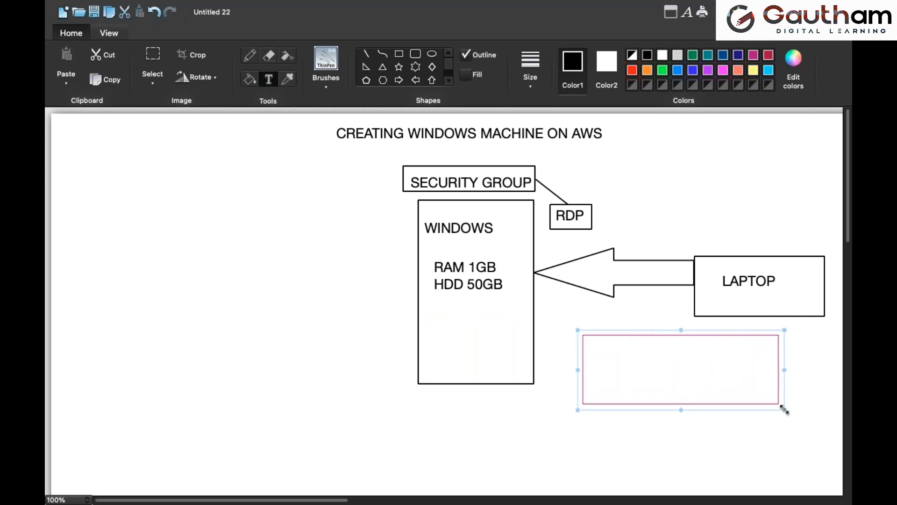
pyautogui.write('USE')
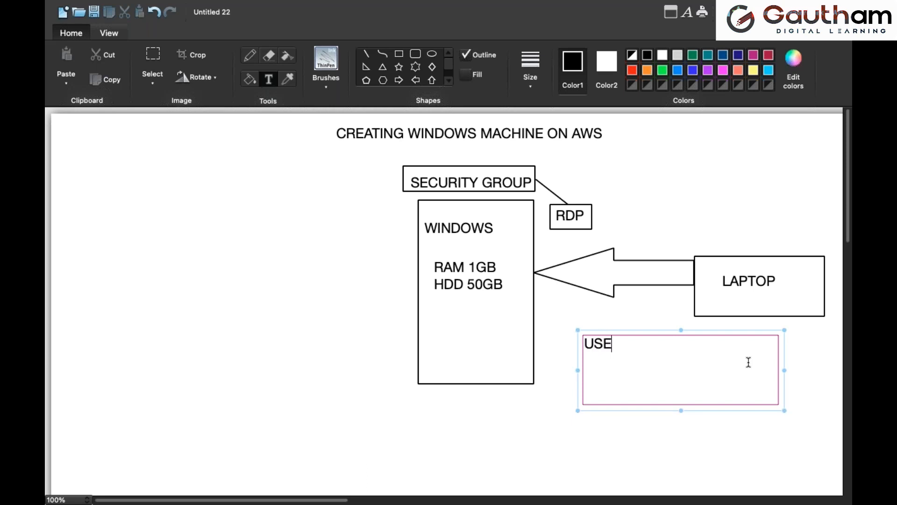
pyautogui.write('RNAME:')
pyautogui.press('Return')
pyautogui.write('PASSWORD:')
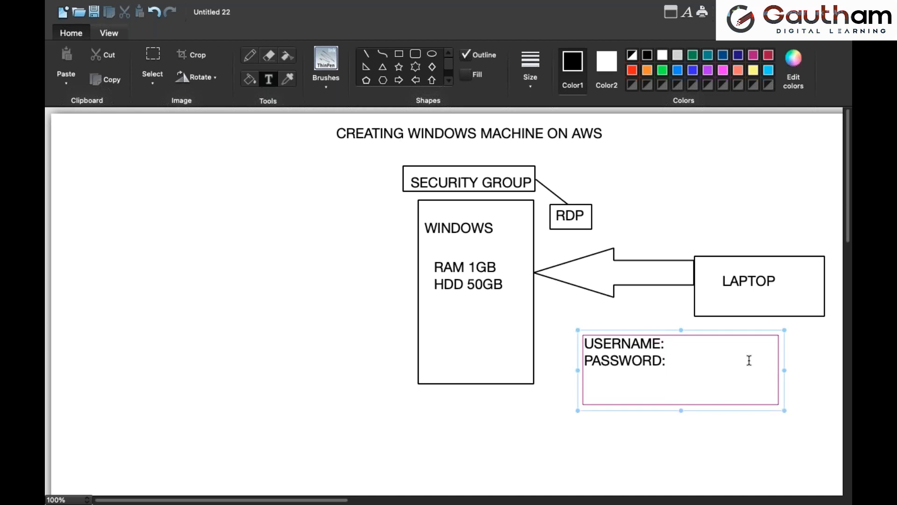
# Complete the credential lines with Administrator as the username and the word Hidden as the password note
pyautogui.press('Up')
pyautogui.write('Administrator')
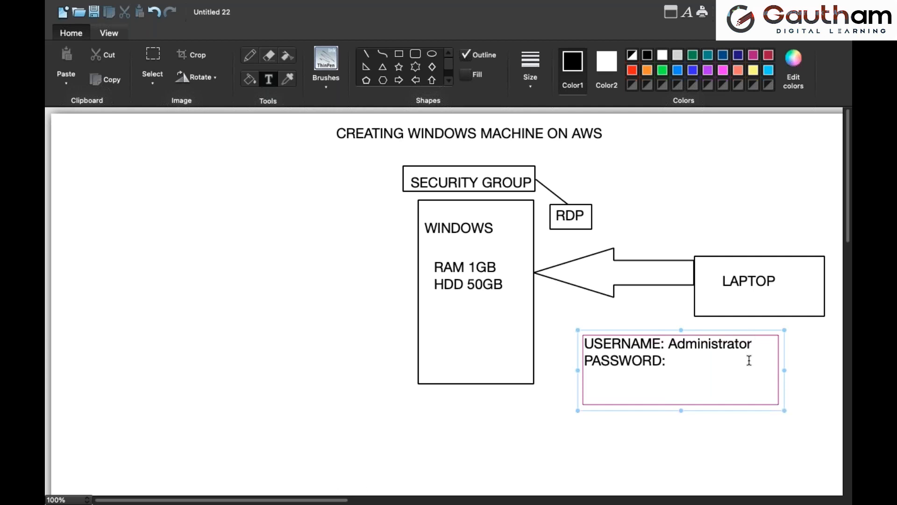
pyautogui.click(749, 360)
pyautogui.write('Hidden')
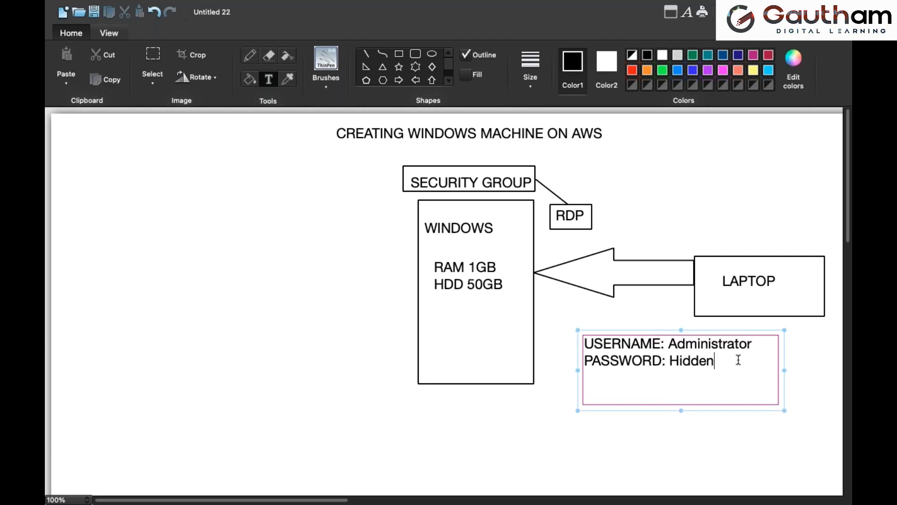
# Finish the credentials text and draw a rectangle closely around its two lines
pyautogui.click(624, 438)
pyautogui.click(398, 53)
pyautogui.moveTo(578, 331); pyautogui.dragTo(760, 372)
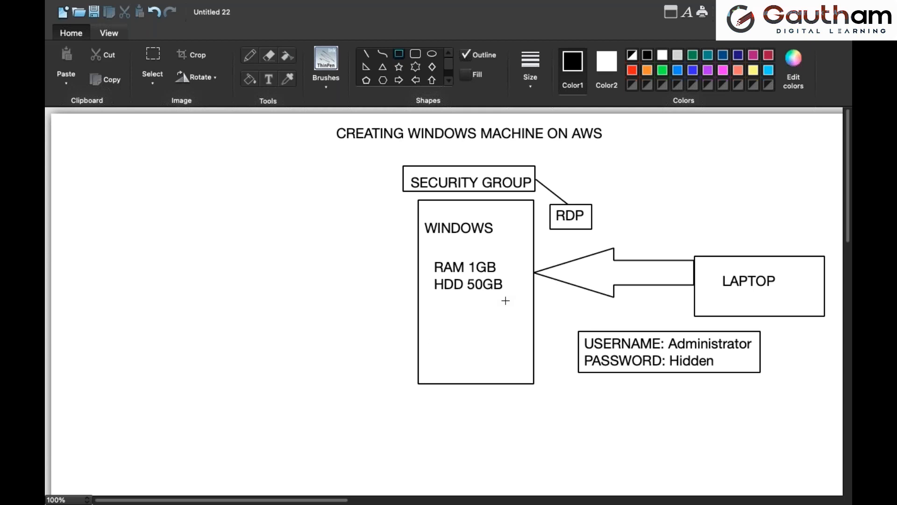
# Return to the EC2 console and keep refreshing the instances list to check the WINDOWS instance's status checks
pyautogui.hotkey('ctrl', 'Left')
pyautogui.click(789, 99)
pyautogui.click(789, 98)
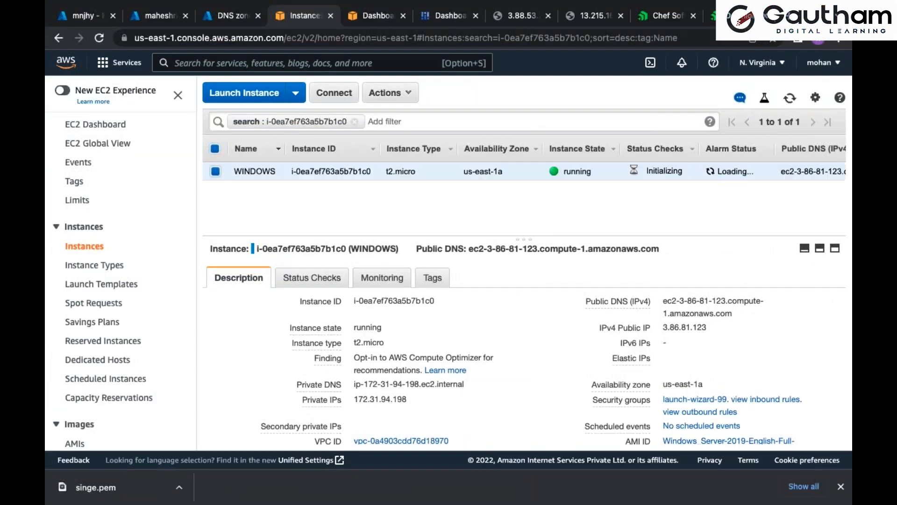
pyautogui.moveTo(683, 171); pyautogui.dragTo(647, 168)
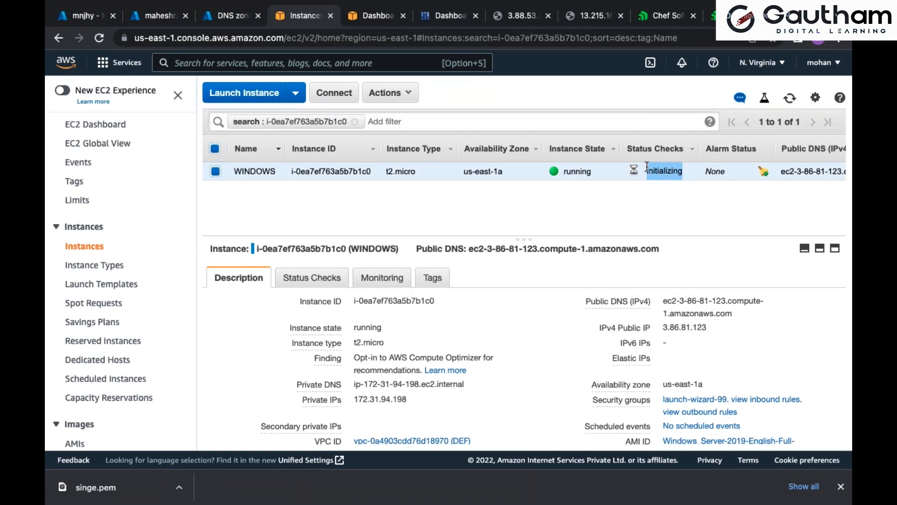
pyautogui.click(790, 99)
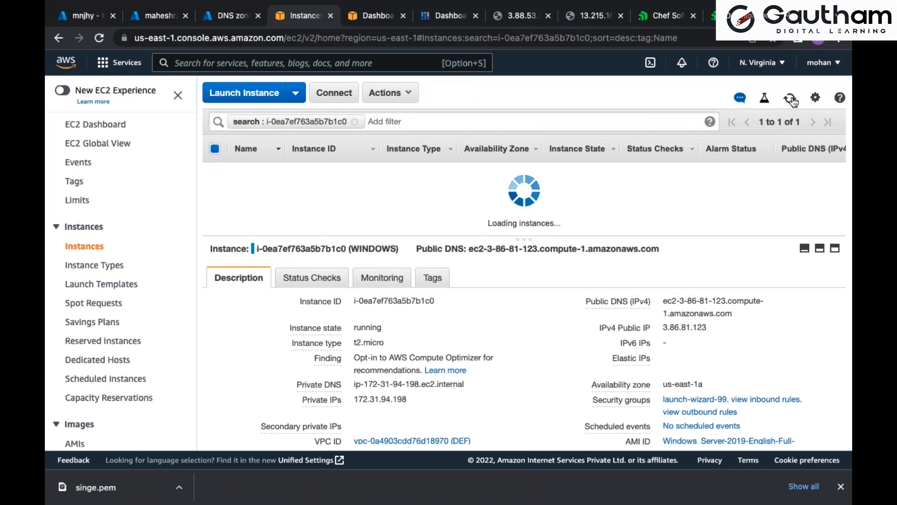
pyautogui.click(790, 98)
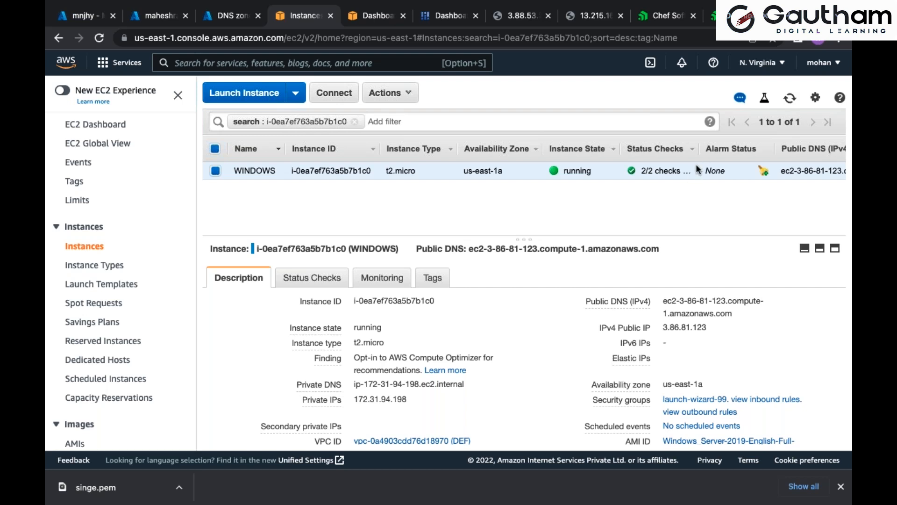
pyautogui.moveTo(690, 171); pyautogui.dragTo(653, 169)
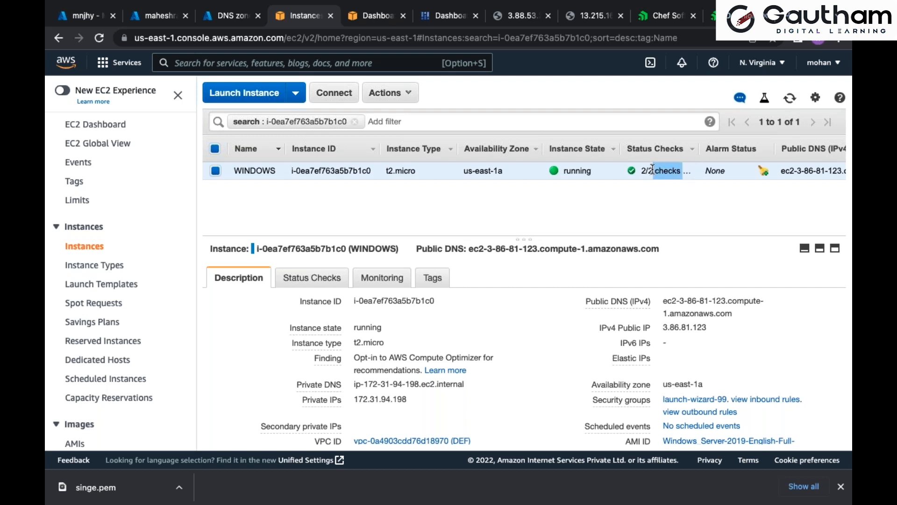
pyautogui.click(789, 99)
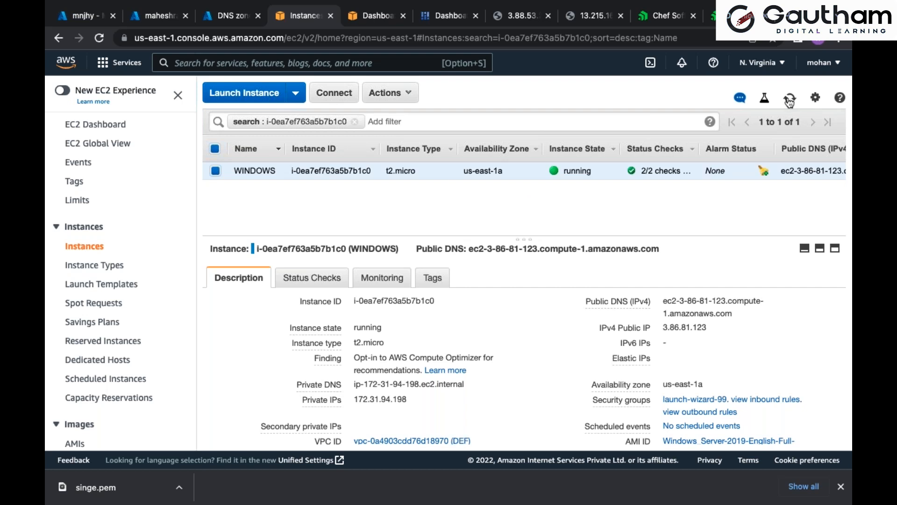
# Open the connection details of the WINDOWS instance and download its remote desktop file for the standalone RDP client
pyautogui.click(335, 94)
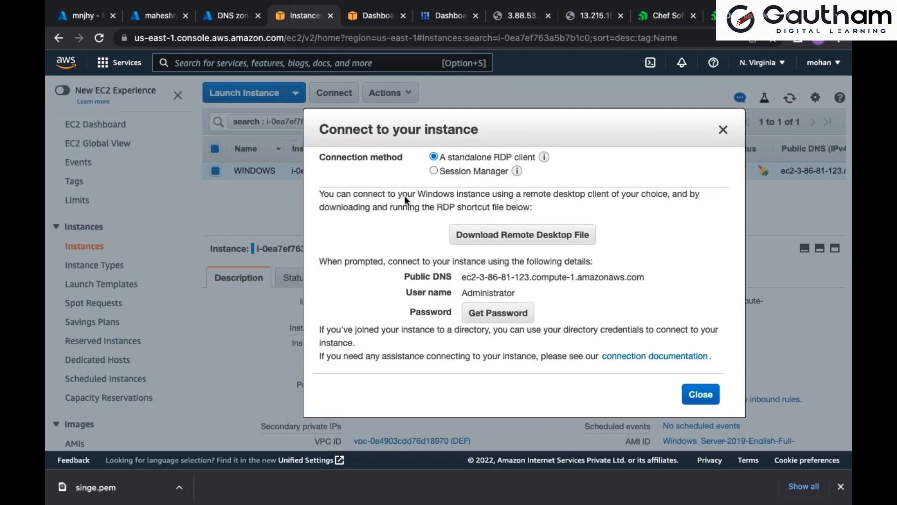
pyautogui.moveTo(403, 292); pyautogui.dragTo(448, 309)
pyautogui.click(497, 232)
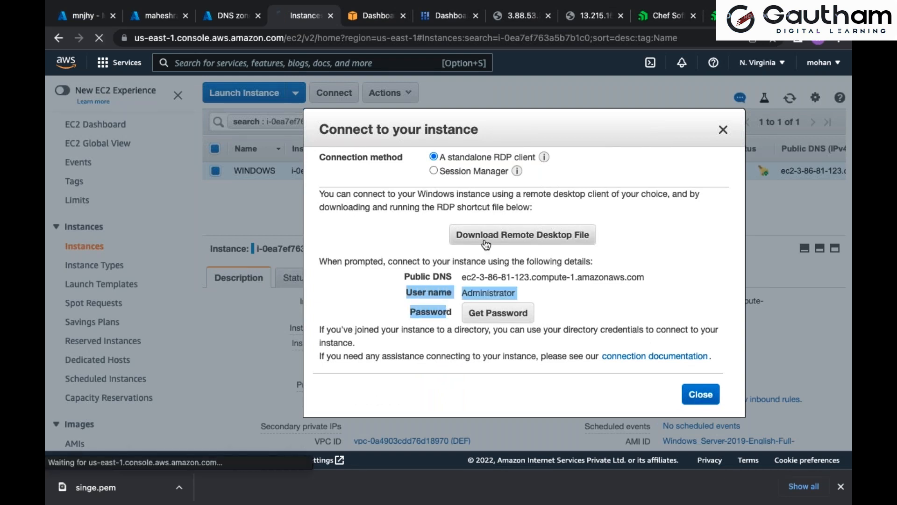
pyautogui.click(525, 292)
pyautogui.doubleClick(486, 291)
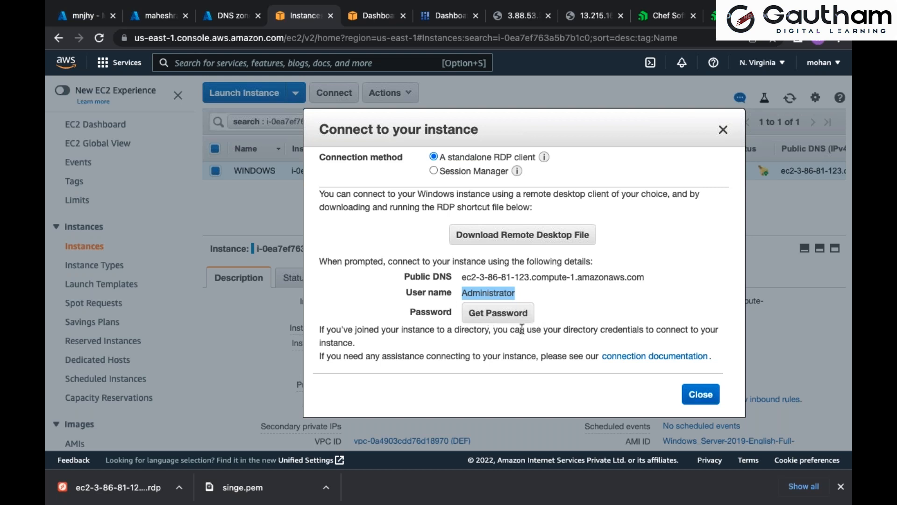
# Decrypt the instance's administrator password with its matching key pair file from Downloads, and copy the password to the clipboard
pyautogui.click(497, 312)
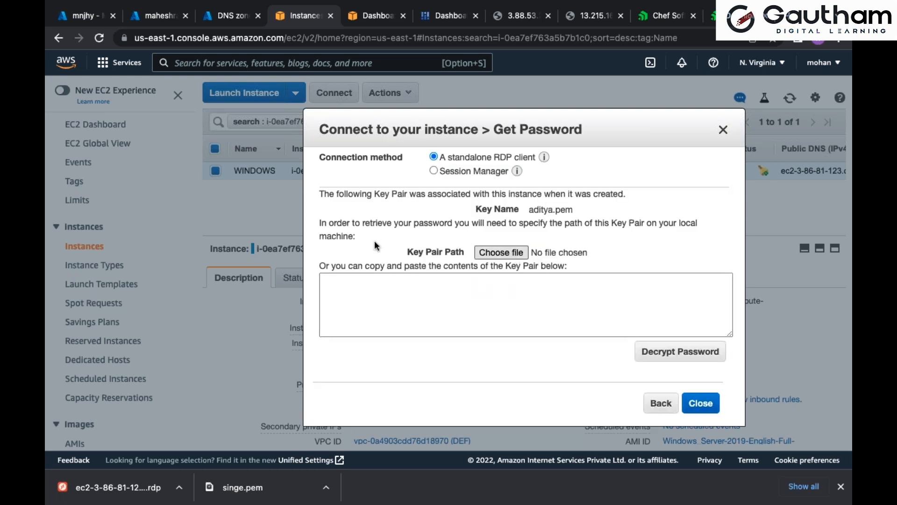
pyautogui.click(501, 252)
pyautogui.scroll(-2, 352, 287)
pyautogui.scroll(-8, 352, 287)
pyautogui.scroll(-10, 352, 286)
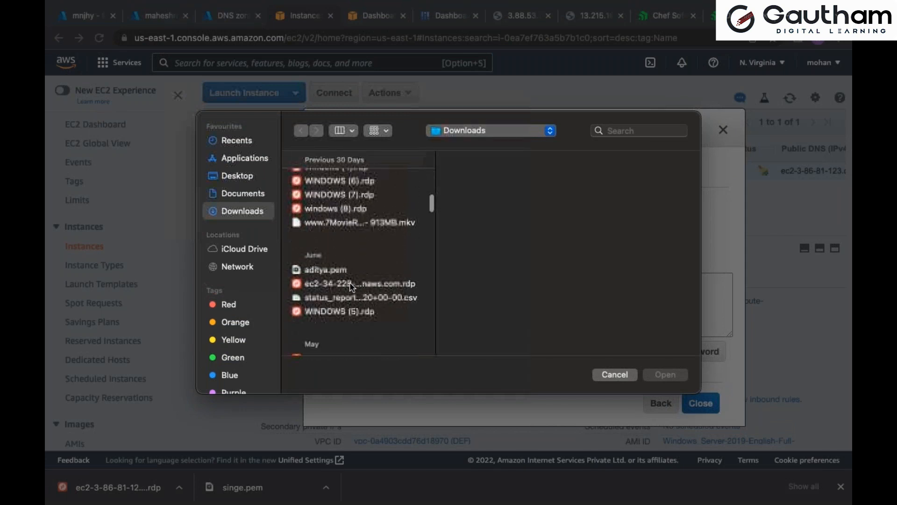
pyautogui.scroll(-2, 351, 286)
pyautogui.doubleClick(332, 248)
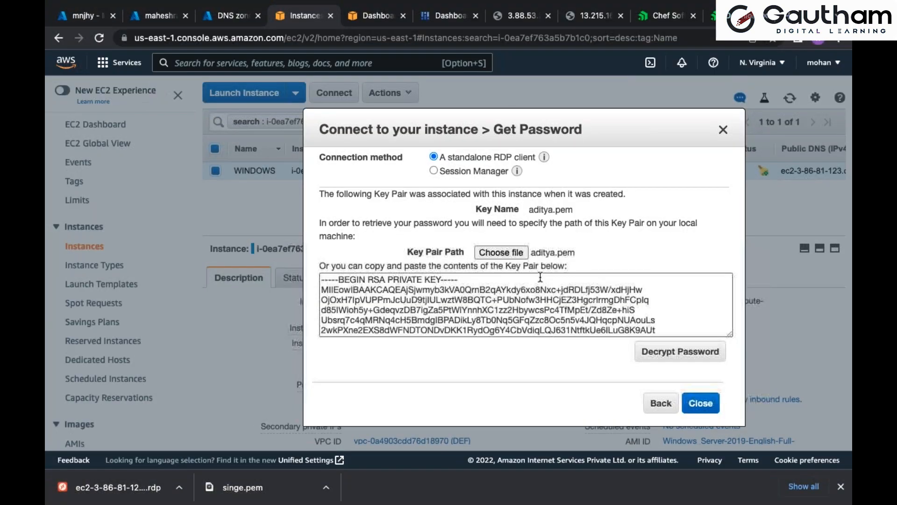
pyautogui.click(676, 360)
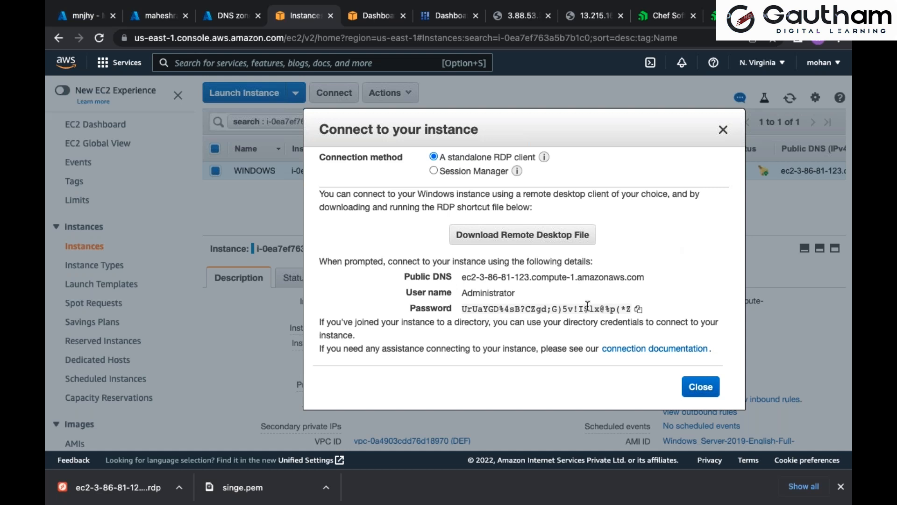
pyautogui.click(639, 309)
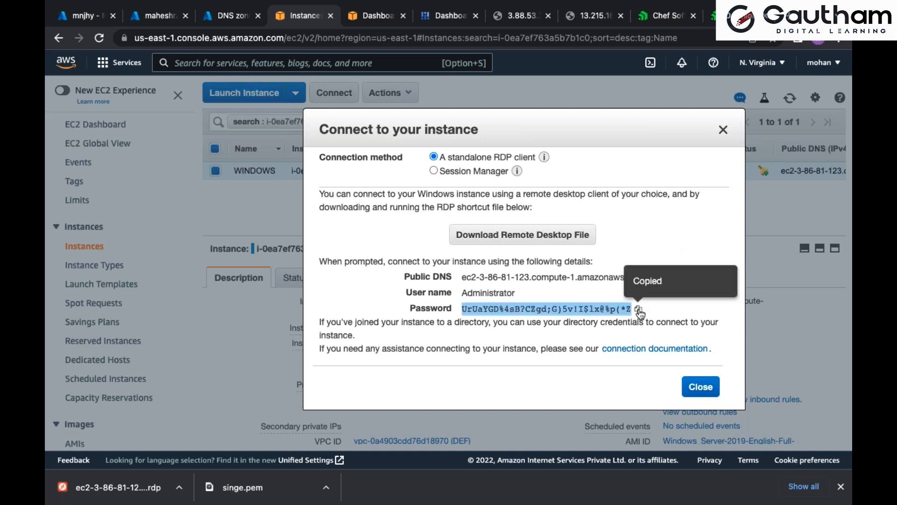
pyautogui.click(701, 387)
# Open the downloaded RDP file in Microsoft Remote Desktop and connect as Administrator, pasting the account password and accepting the certificate
pyautogui.click(117, 487)
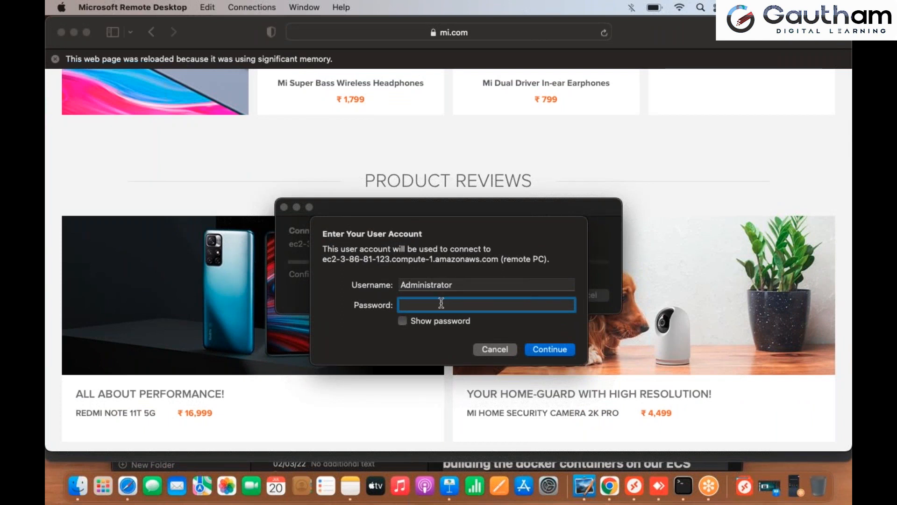
pyautogui.press('super+v')
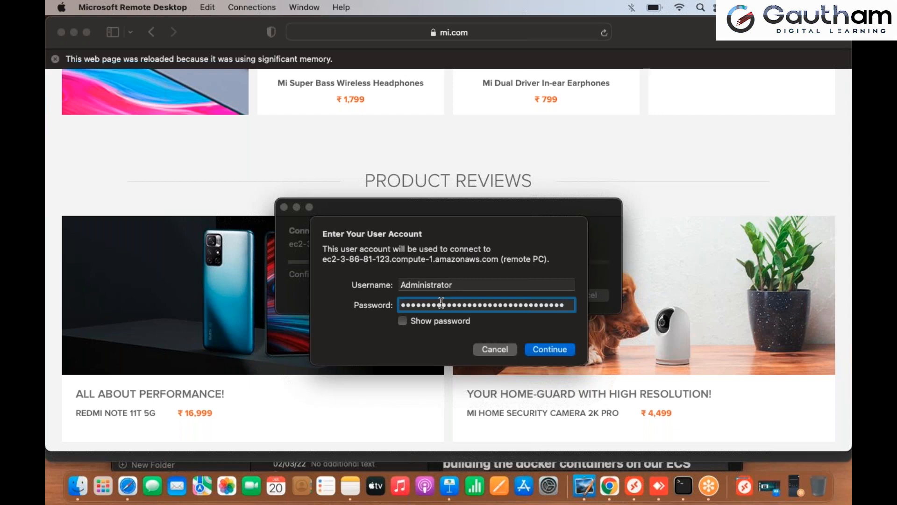
pyautogui.click(549, 350)
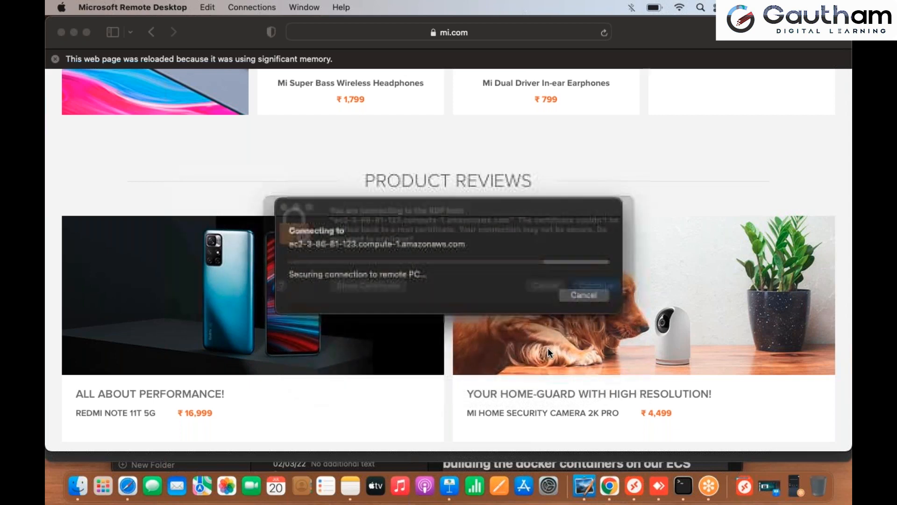
pyautogui.click(597, 306)
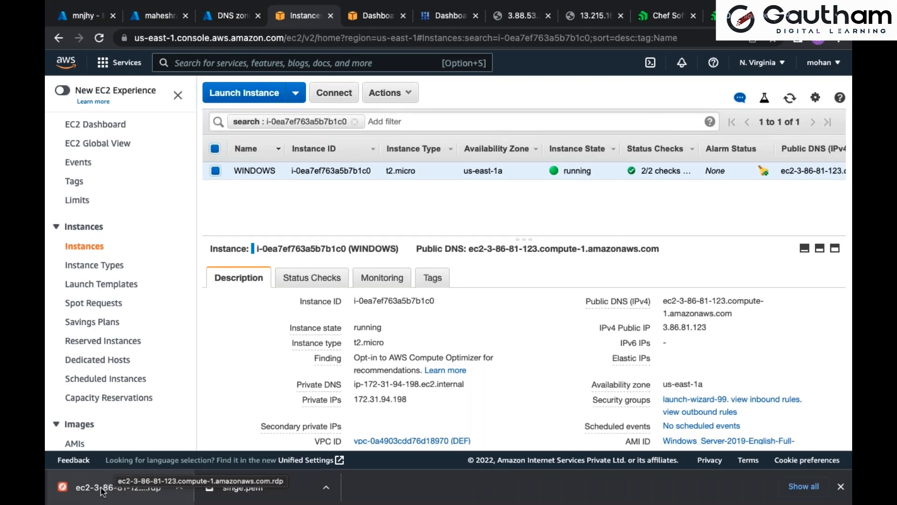
# Reopen the WINDOWS instance's connection details and open the downloaded RDP file to bring up the remote desktop session
pyautogui.click(321, 97)
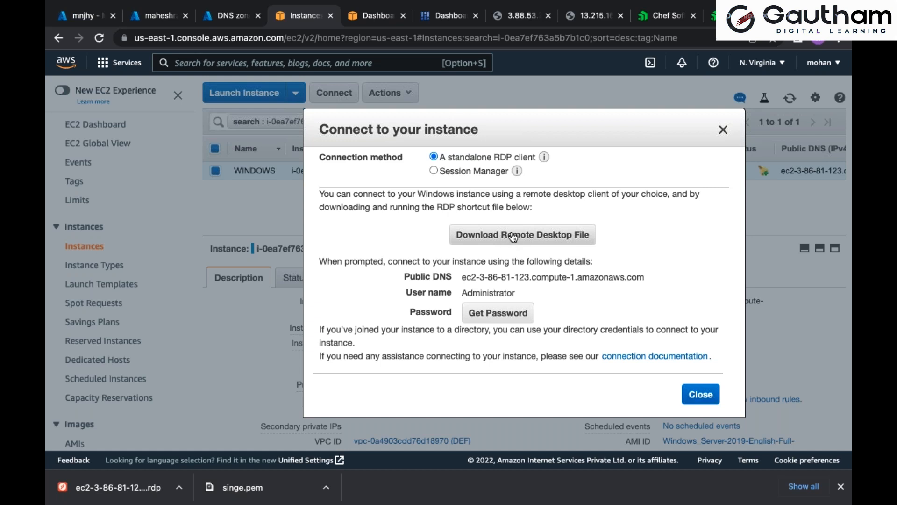
pyautogui.click(143, 496)
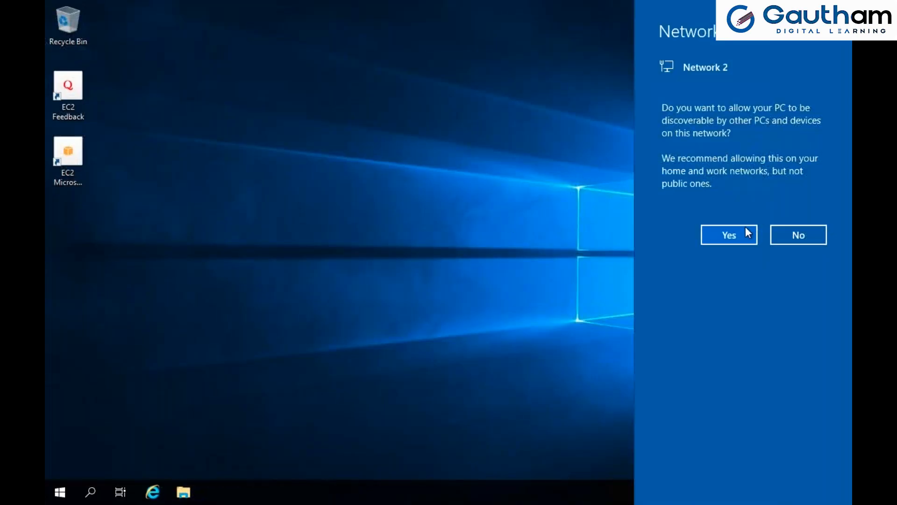
pyautogui.click(745, 229)
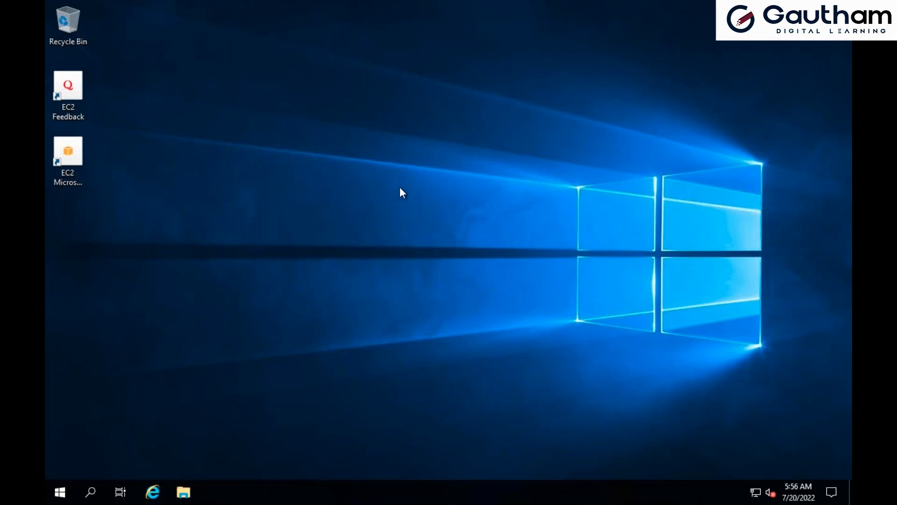
# Close the connection details in the EC2 console, check the remote desktop, and return to the console in Chrome
pyautogui.press('super+Tab')
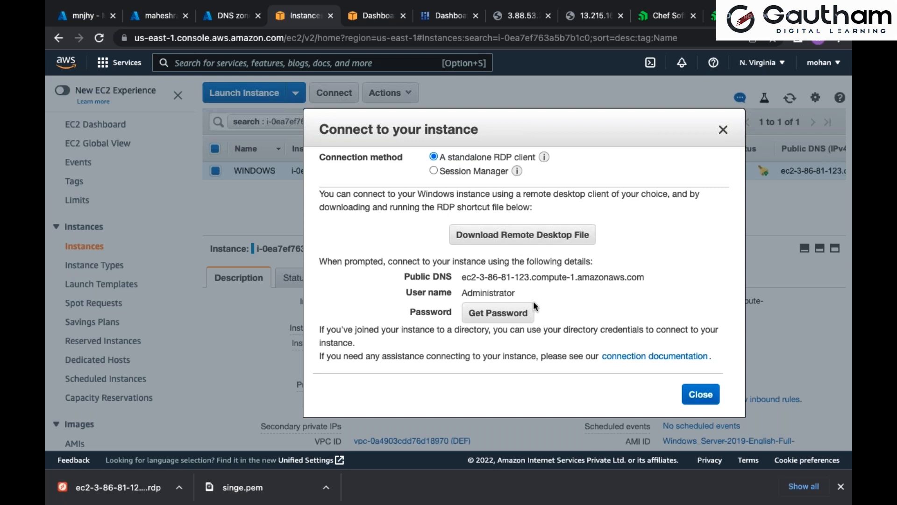
pyautogui.click(725, 130)
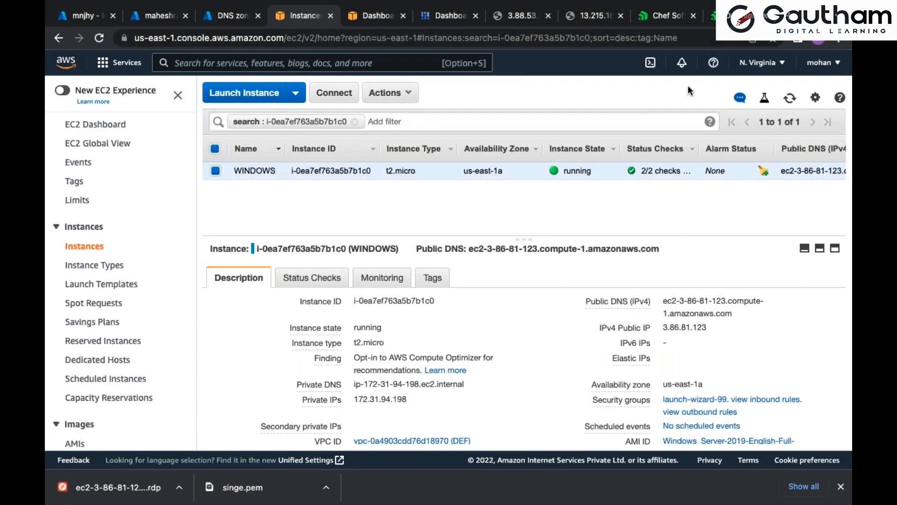
pyautogui.press('super+Tab')
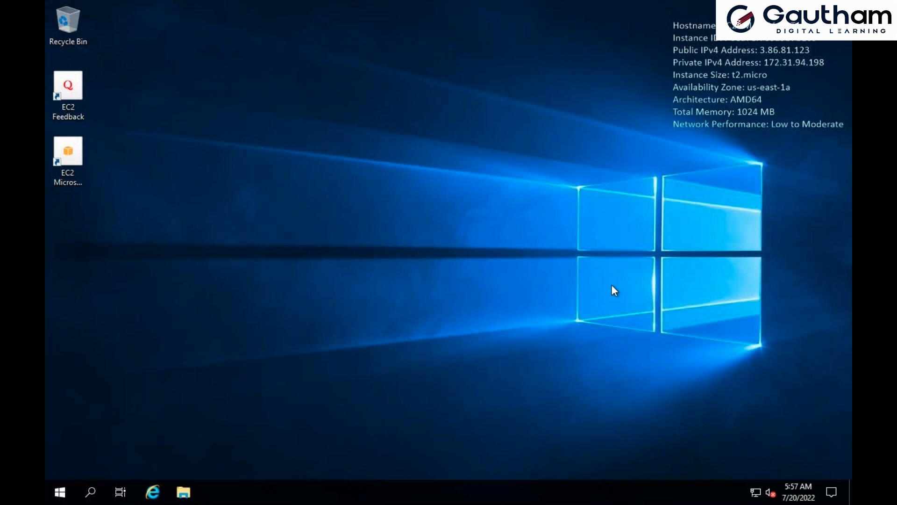
pyautogui.hotkey('ctrl', 'Left')
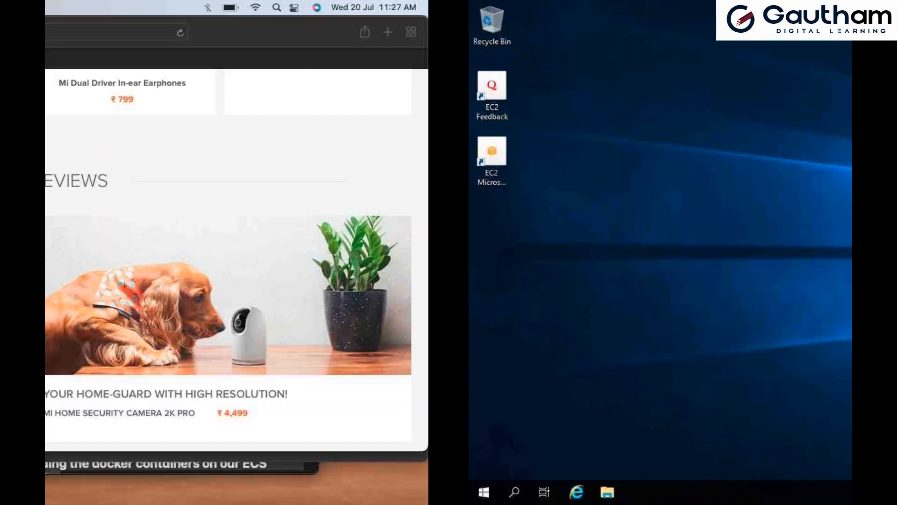
pyautogui.click(610, 486)
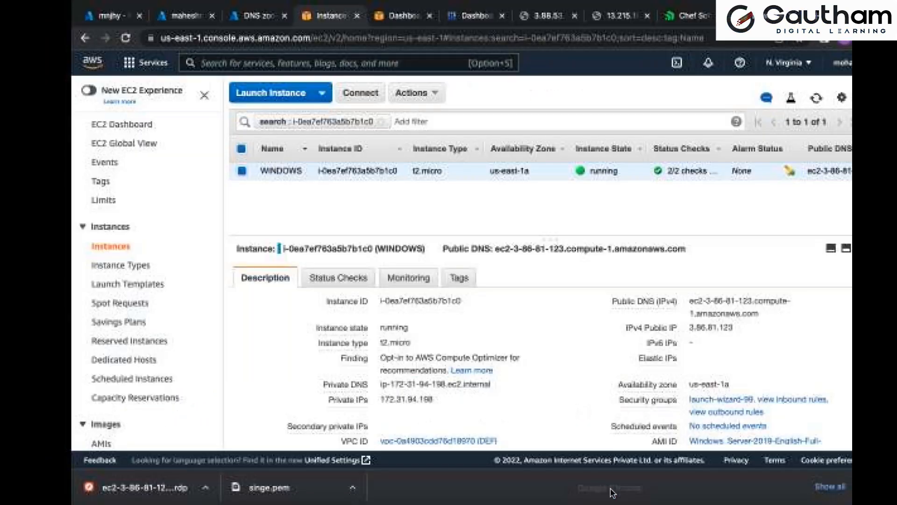
# Download the WINDOWS instance's remote desktop file again and use it to connect as Administrator, pasting the account password and accepting the certificate
pyautogui.click(335, 96)
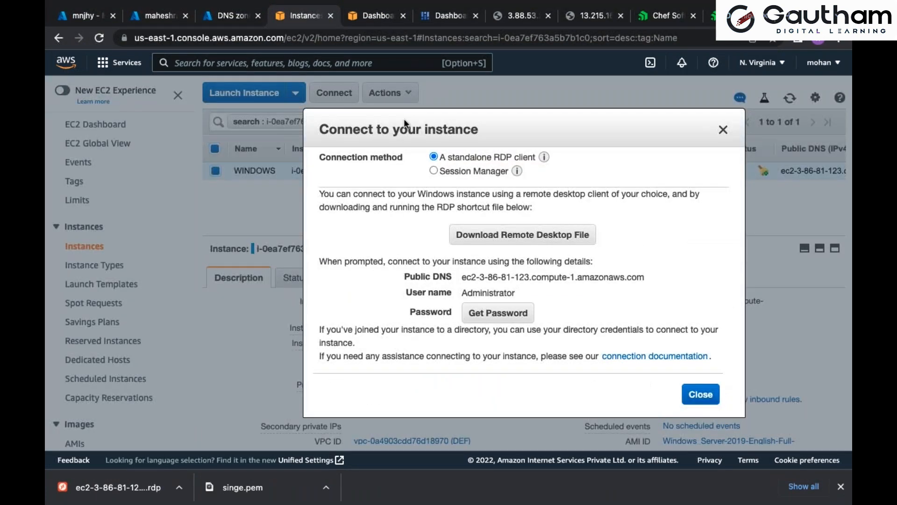
pyautogui.click(505, 236)
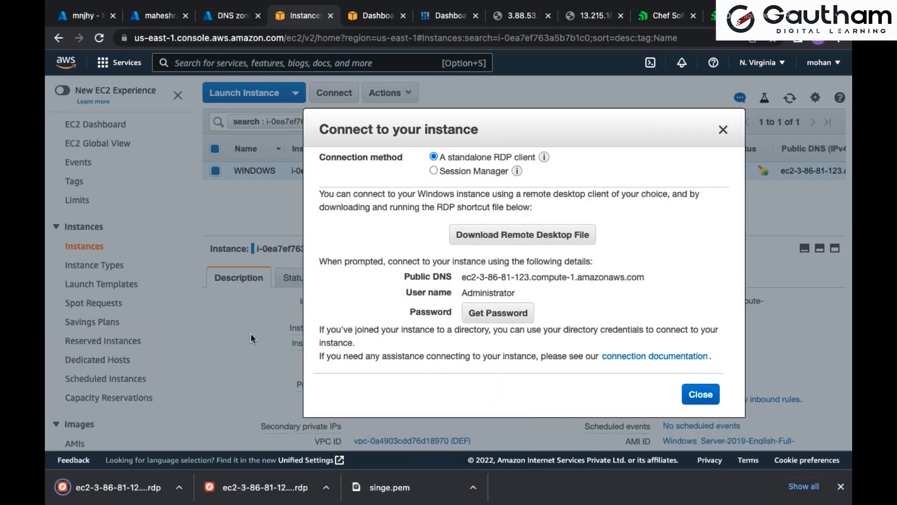
pyautogui.click(94, 503)
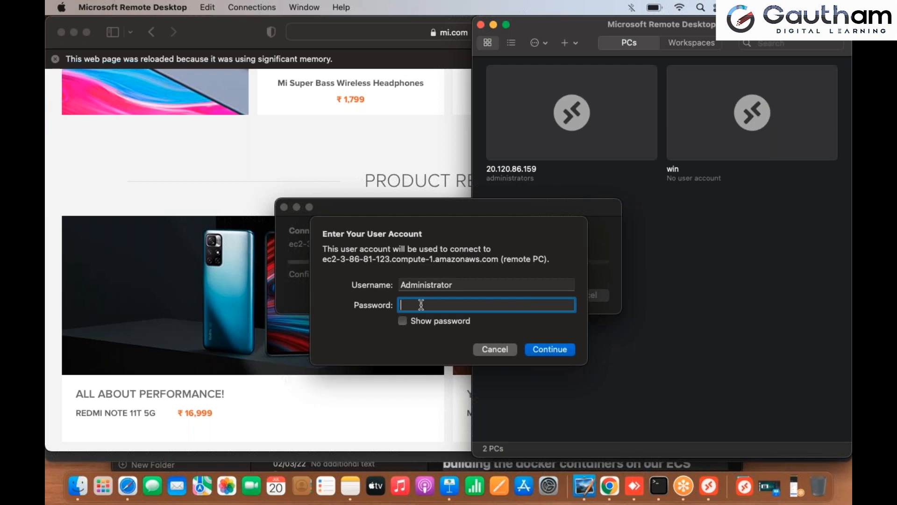
pyautogui.press('super+v')
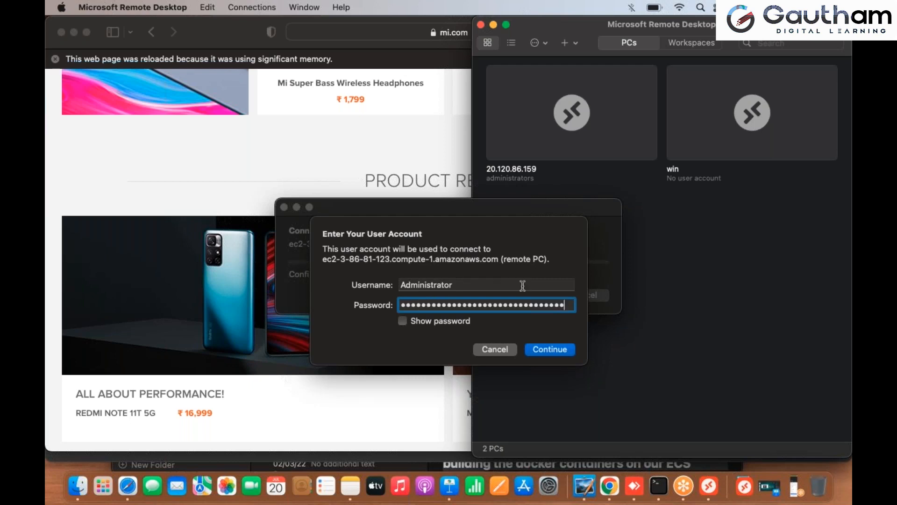
pyautogui.click(548, 349)
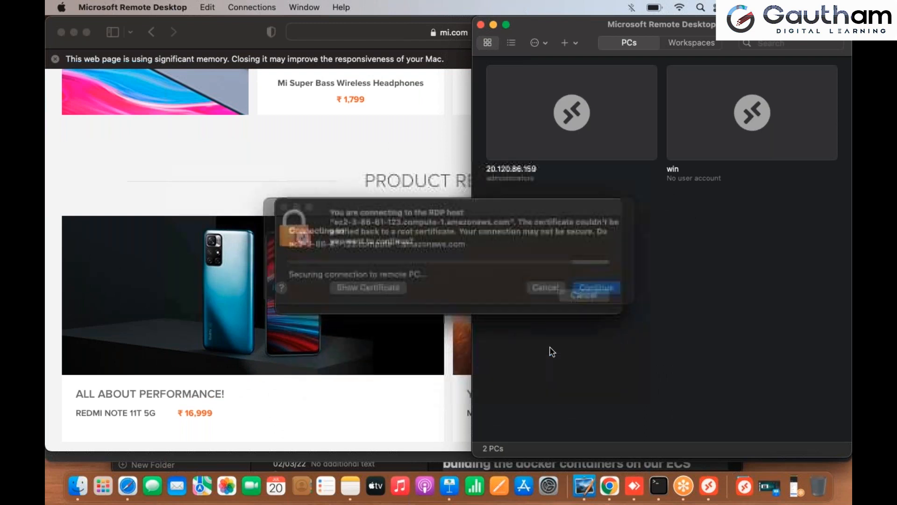
pyautogui.click(601, 304)
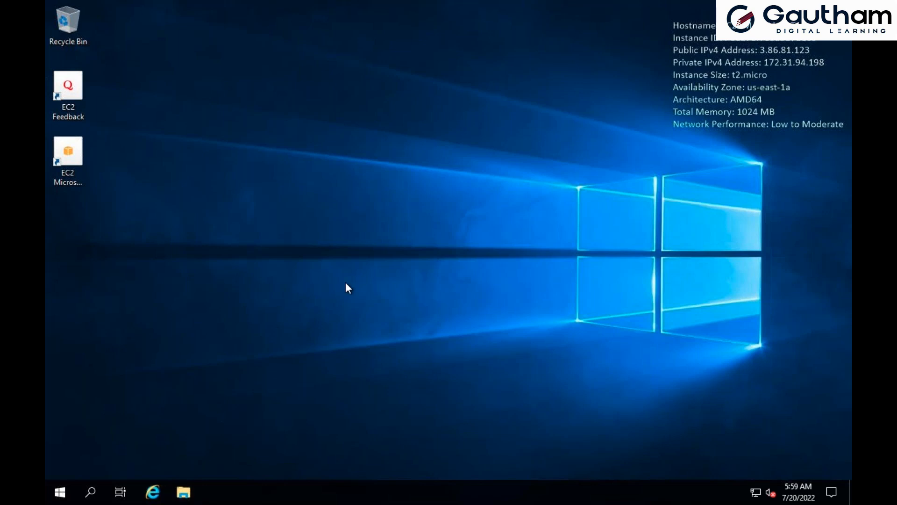
# Open This PC in File Explorer on the remote machine and select Local Disk (C:) to examine its capacity
pyautogui.press('super+e')
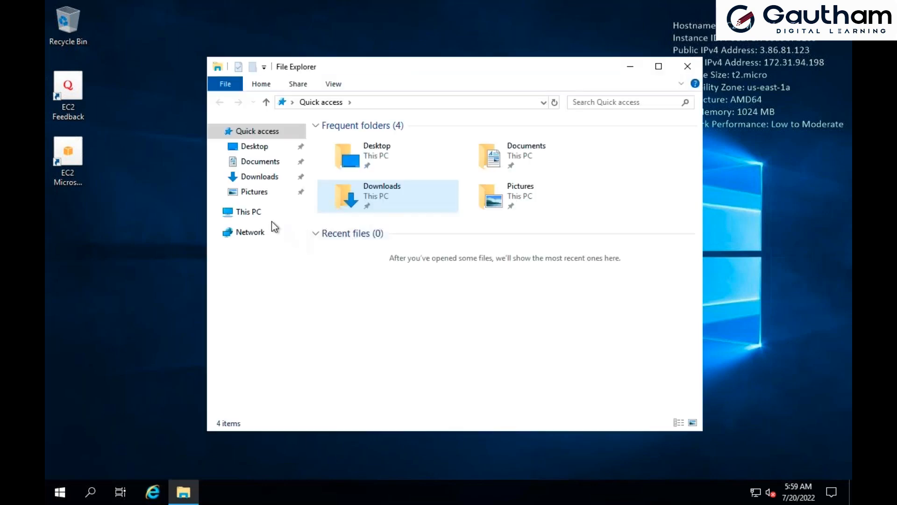
pyautogui.click(261, 215)
pyautogui.click(428, 315)
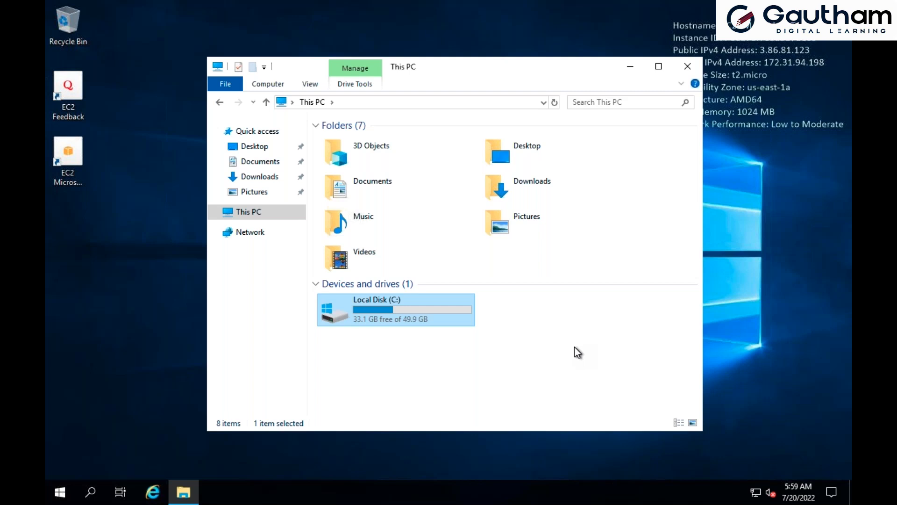
# Test web access by browsing to yahoo.com in Internet Explorer, postponing the browser setup and accepting the security alert
pyautogui.click(153, 490)
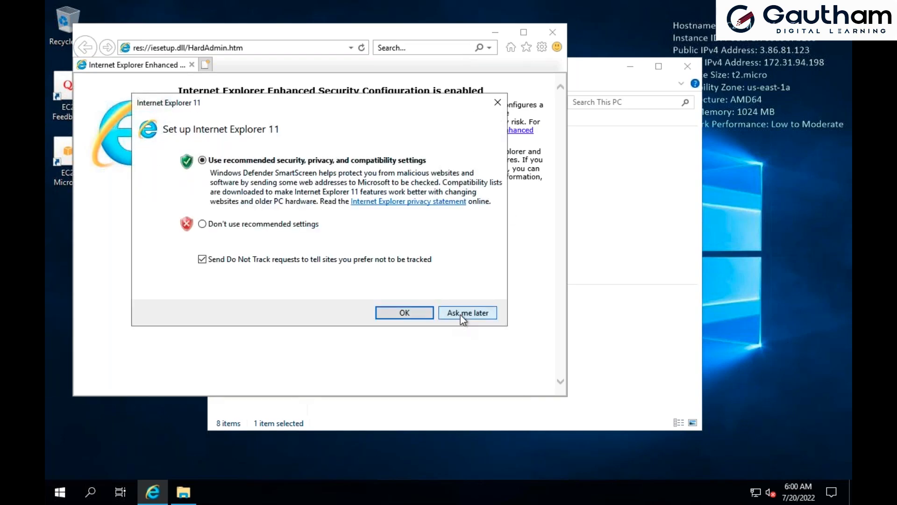
pyautogui.click(460, 313)
pyautogui.click(281, 48)
pyautogui.write('yahoo')
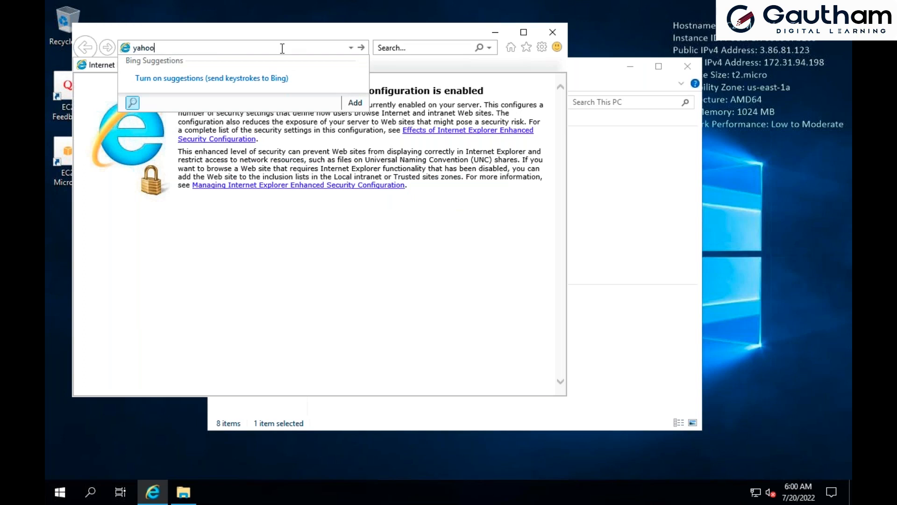
pyautogui.press('Return')
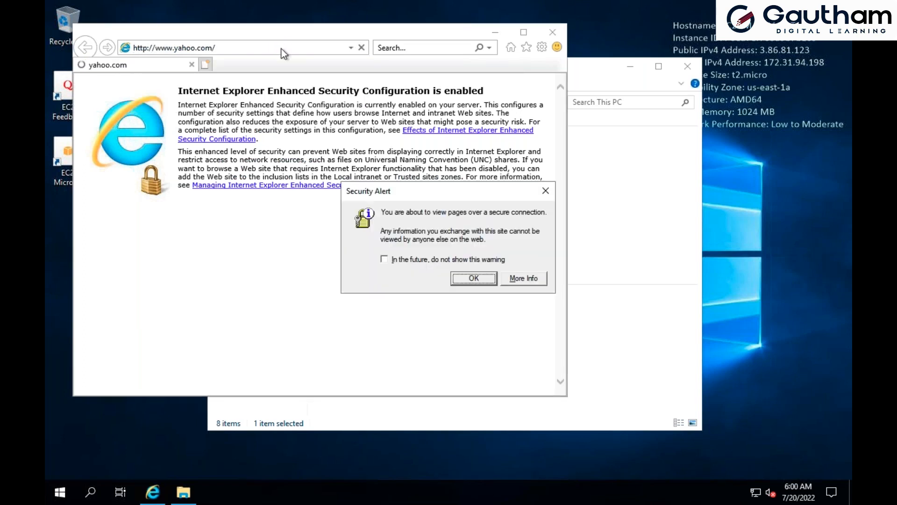
pyautogui.click(490, 278)
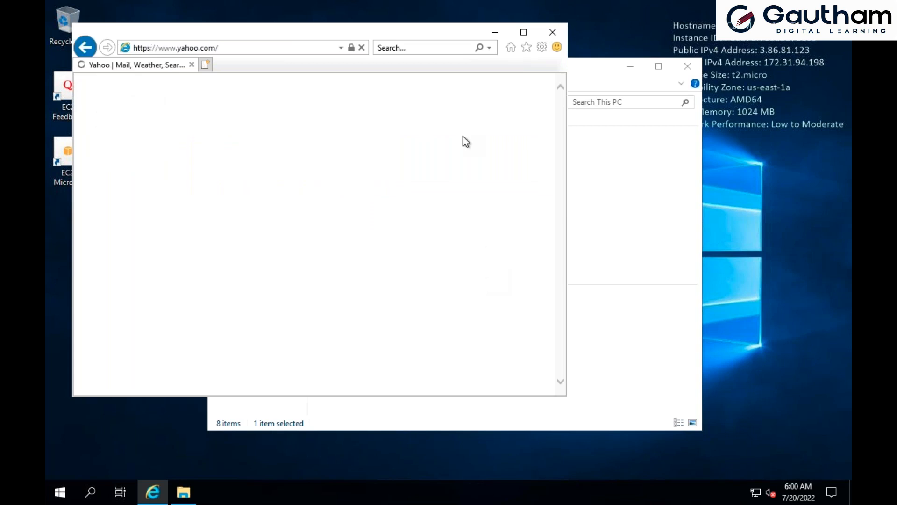
pyautogui.click(542, 158)
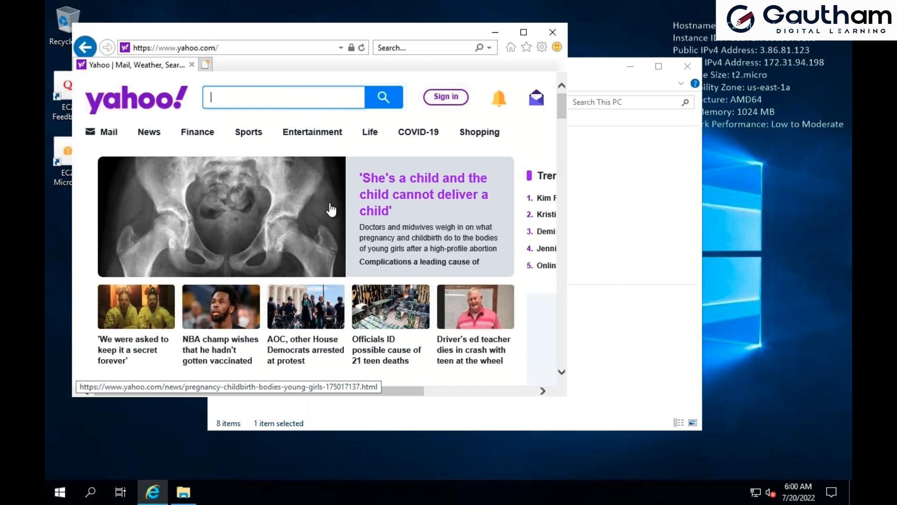
pyautogui.scroll(-1, 273, 250)
pyautogui.scroll(-2, 273, 250)
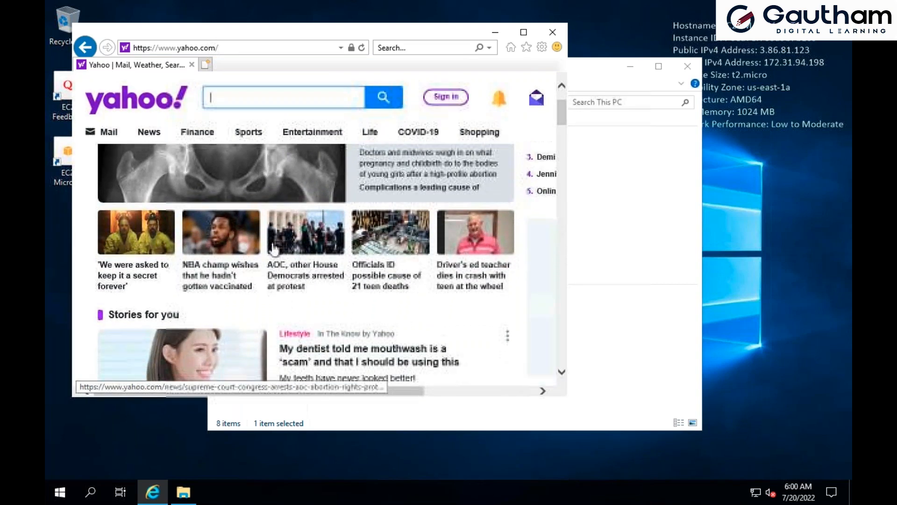
pyautogui.scroll(-1, 274, 249)
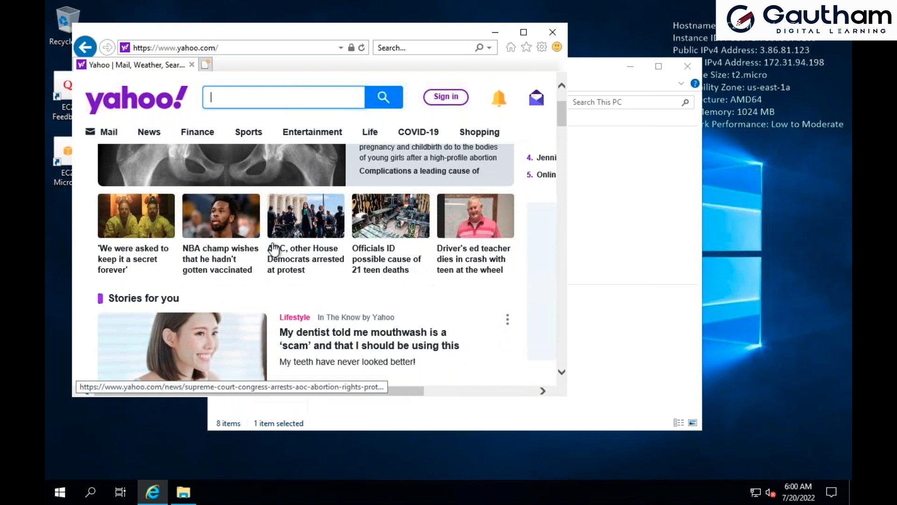
pyautogui.scroll(-1, 274, 250)
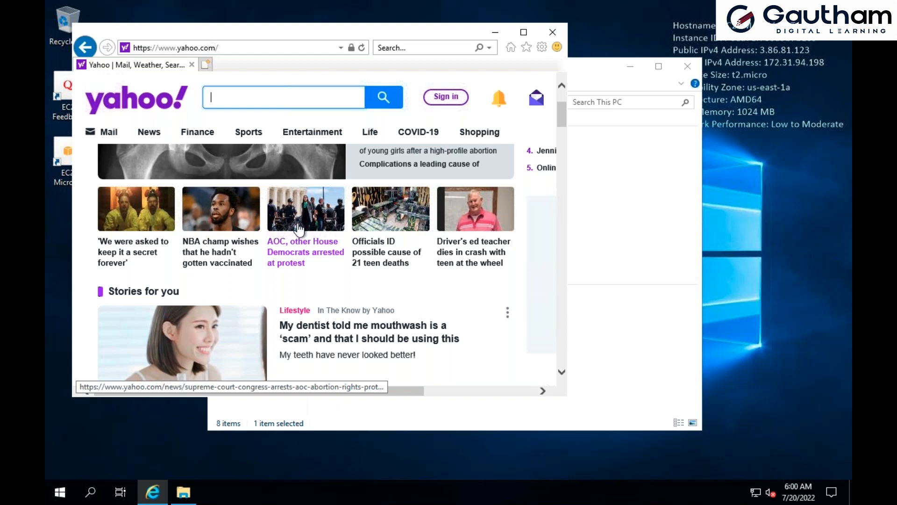
# Return to the EC2 console, close the connection details, and look through the available AWS regions
pyautogui.press('super+Tab')
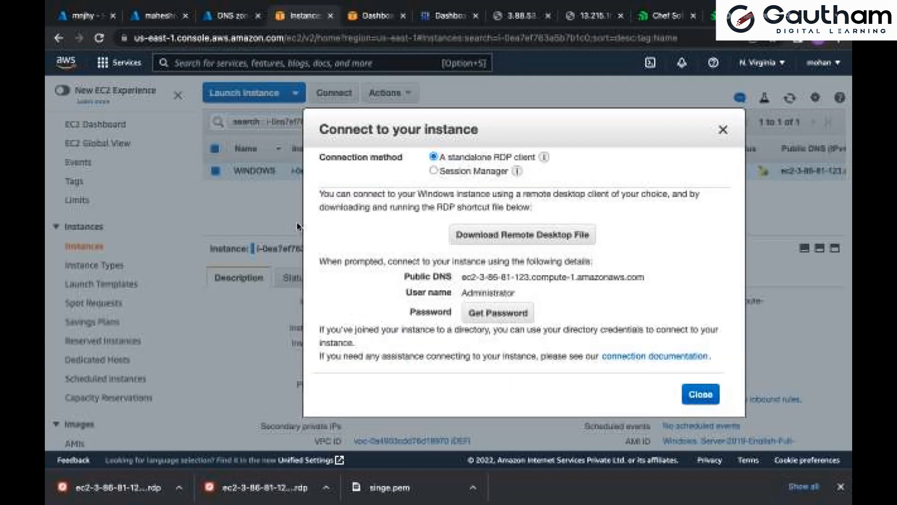
pyautogui.click(723, 129)
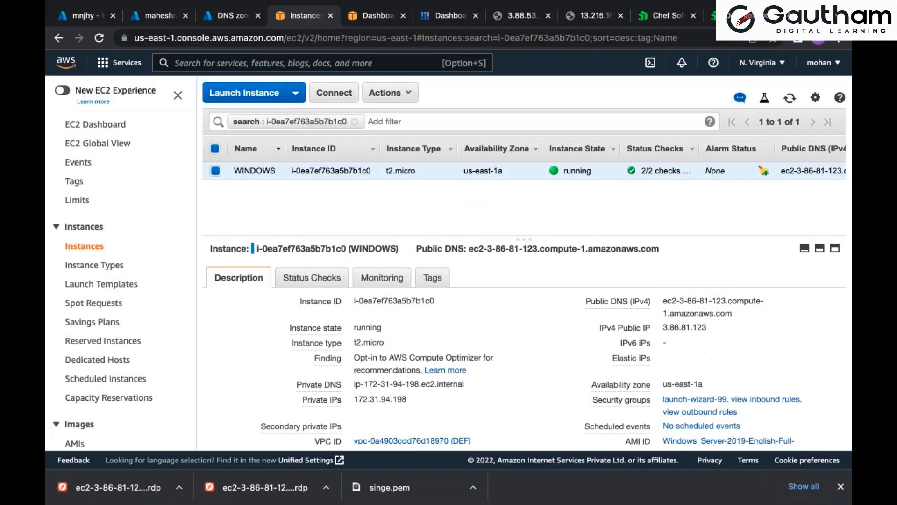
pyautogui.click(768, 67)
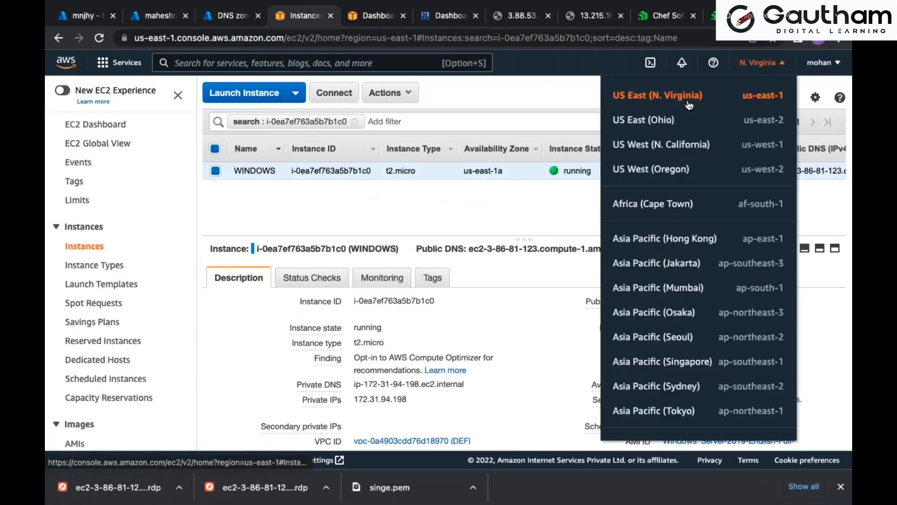
pyautogui.moveTo(706, 102); pyautogui.dragTo(676, 107)
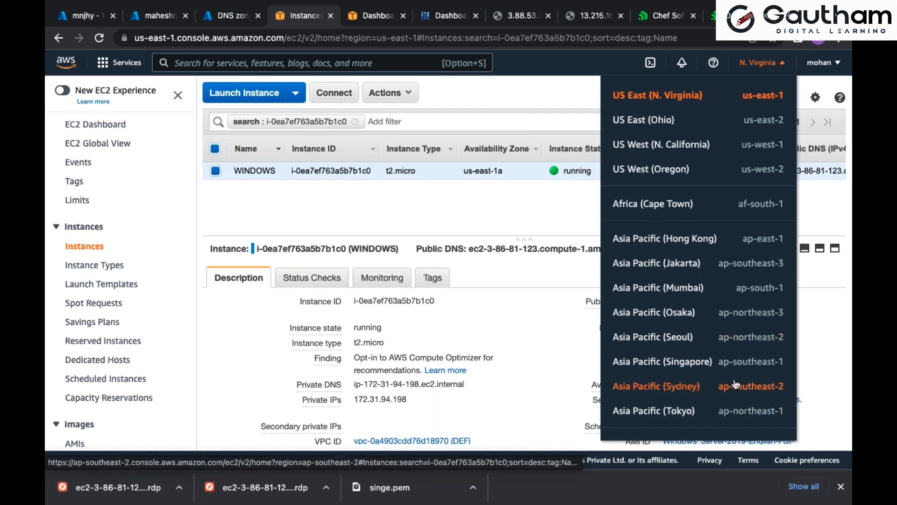
pyautogui.scroll(-6, 698, 262)
pyautogui.scroll(6, 698, 262)
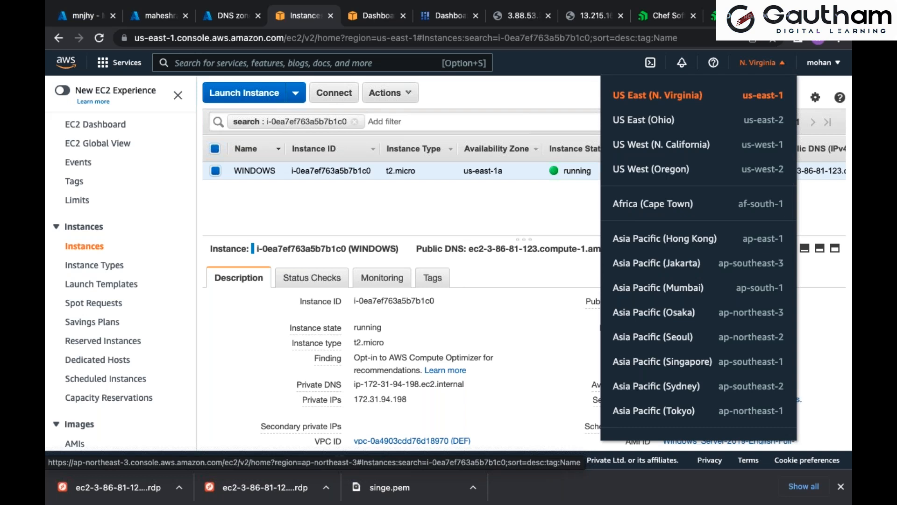
# Review the CREATING WINDOWS MACHINE ON AWS diagram and the console's instance list, and return to the remote desktop
pyautogui.press('super+Tab')
pyautogui.press('super+Tab')
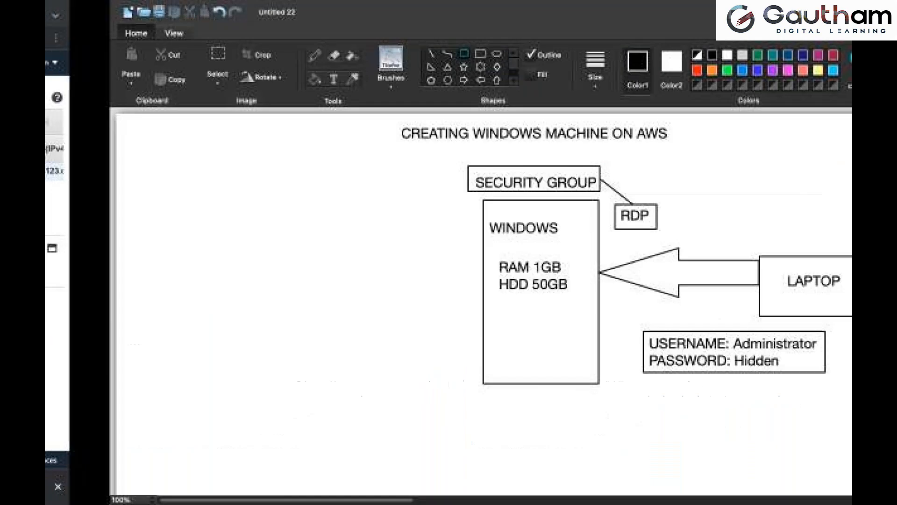
pyautogui.press('super+Tab')
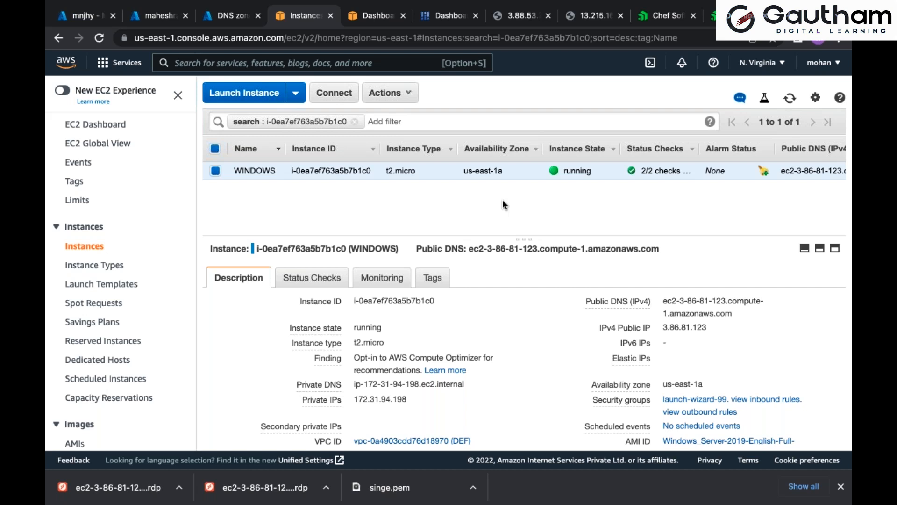
pyautogui.press('super+Tab')
pyautogui.press('super+Tab')
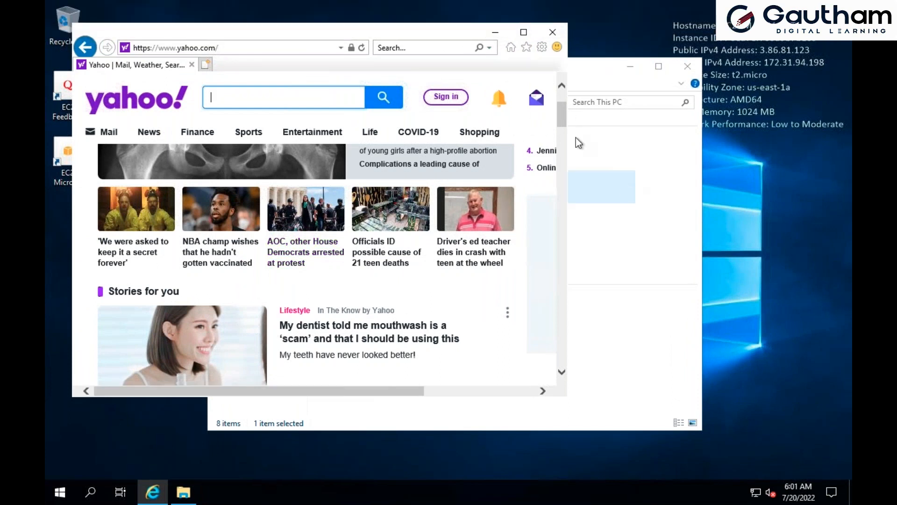
# Minimize Internet Explorer and examine the Local Disk (C:) space in This PC
pyautogui.click(495, 33)
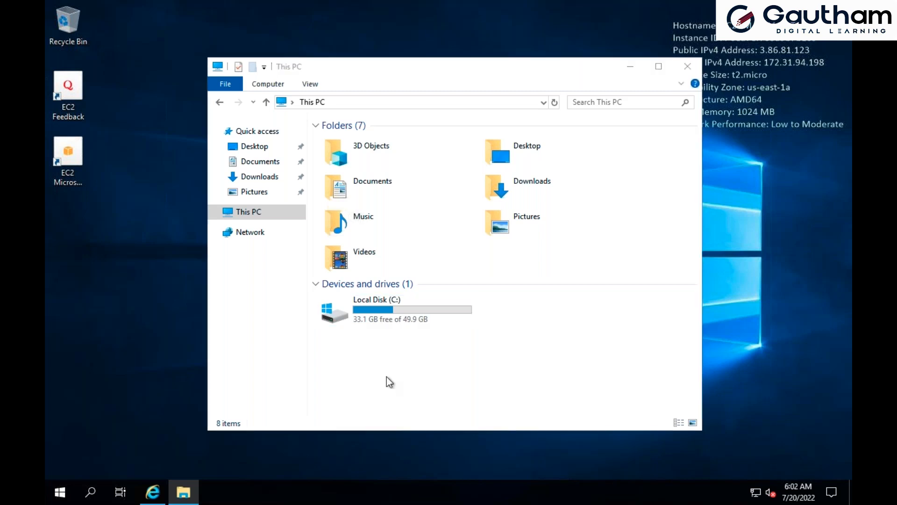
pyautogui.press('super')
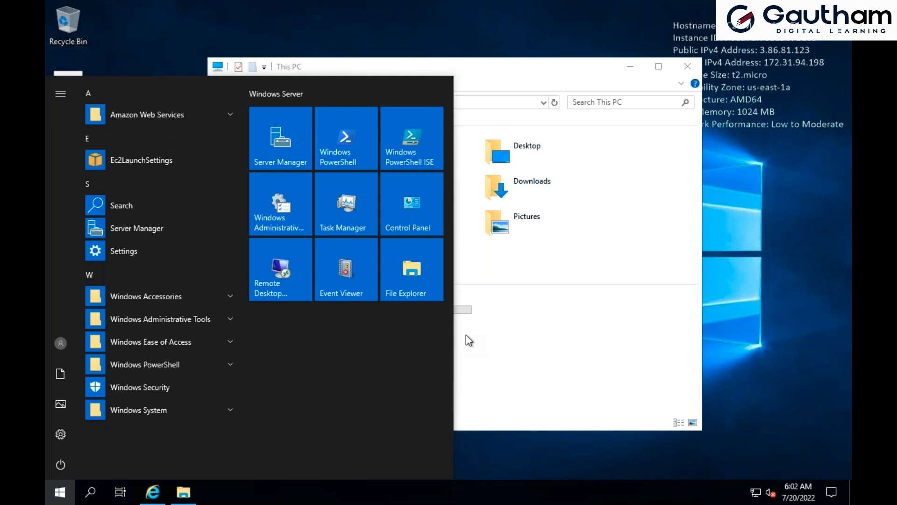
pyautogui.click(672, 318)
pyautogui.click(446, 313)
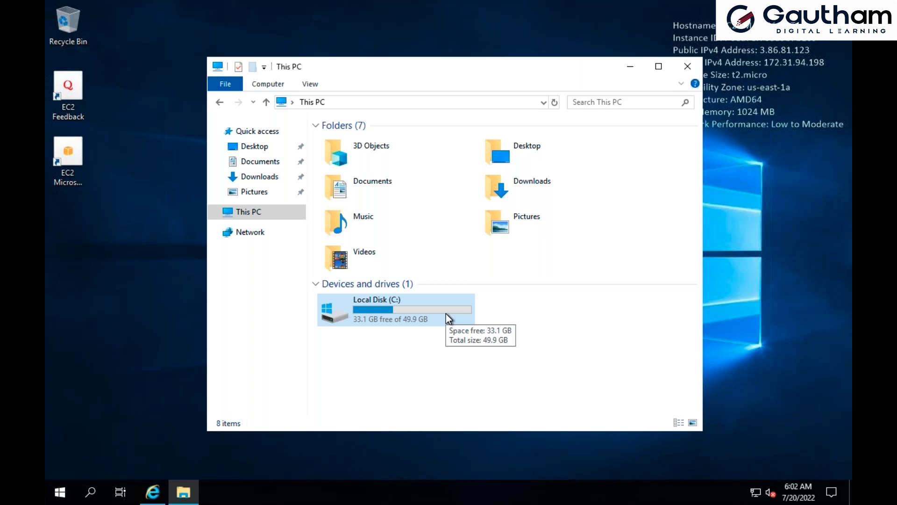
pyautogui.click(398, 302)
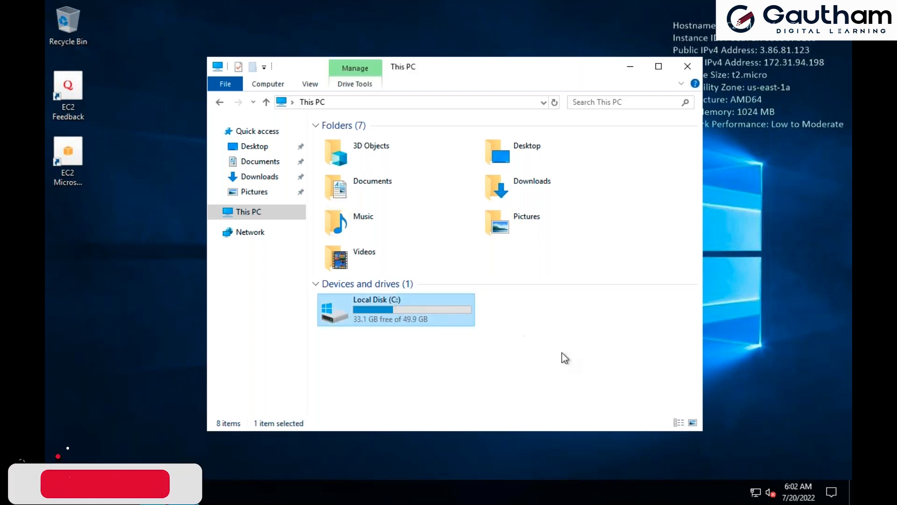
pyautogui.click(584, 393)
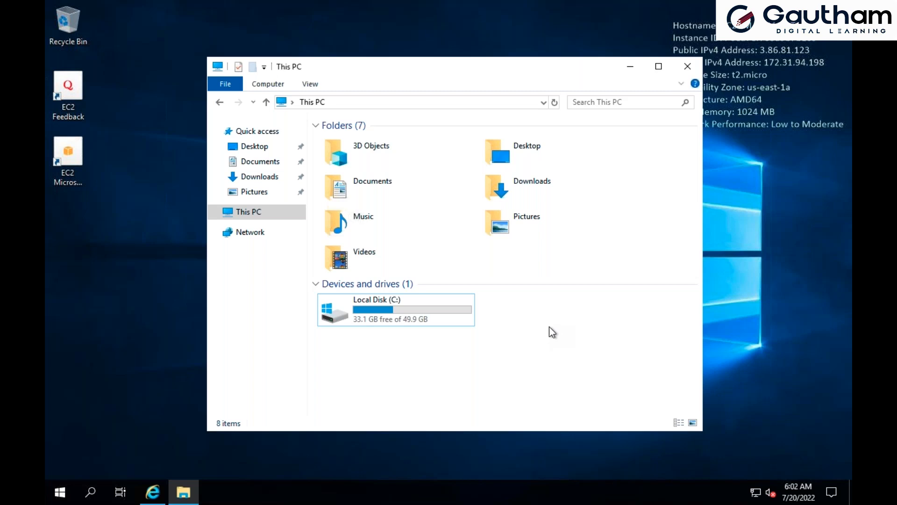
pyautogui.click(431, 316)
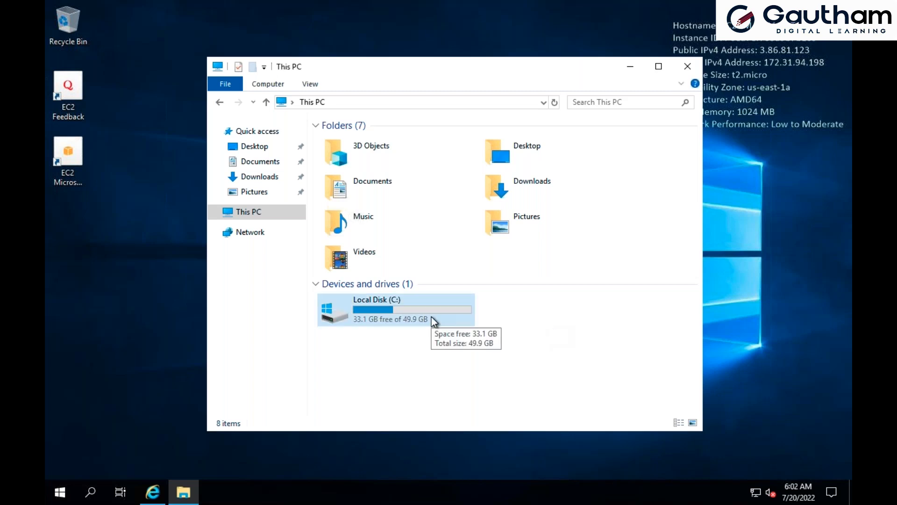
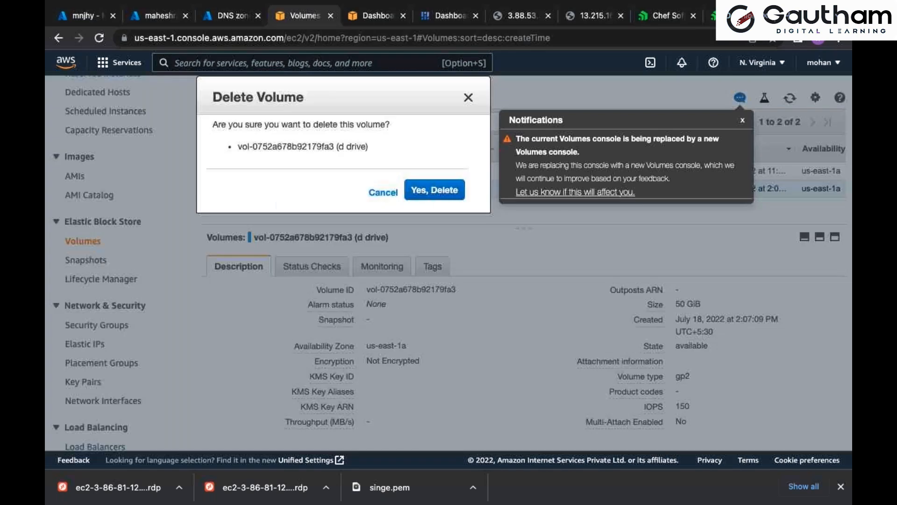
# Delete the unattached d drive volume and name the remaining 50 GiB volume Def vol
pyautogui.click(604, 310)
pyautogui.click(299, 174)
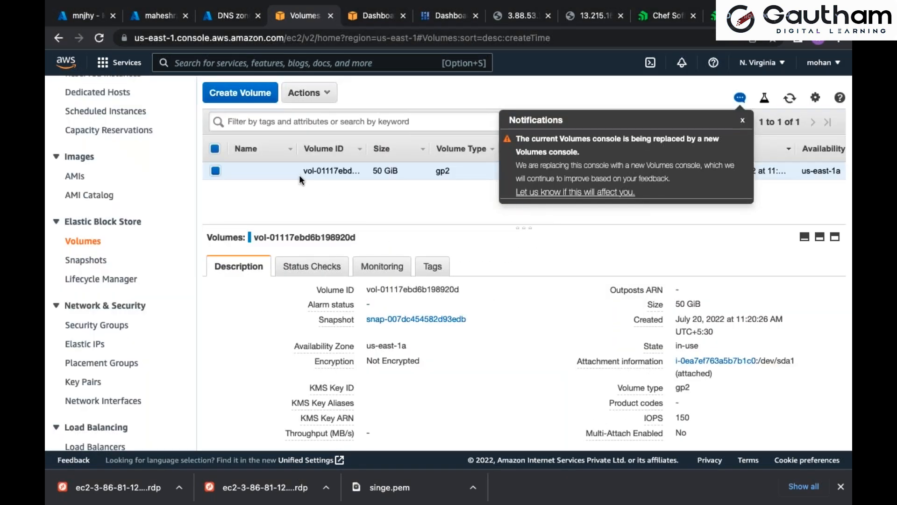
pyautogui.click(288, 171)
pyautogui.write('Def vol')
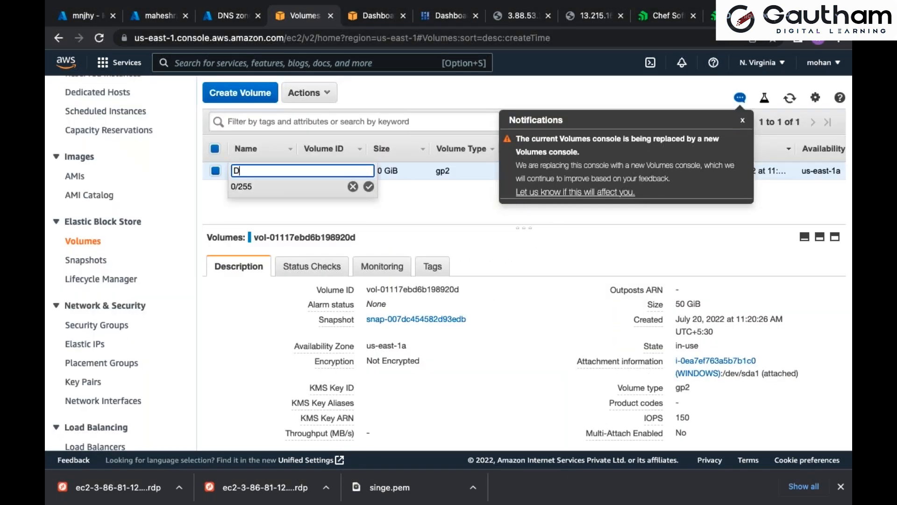
pyautogui.press('Return')
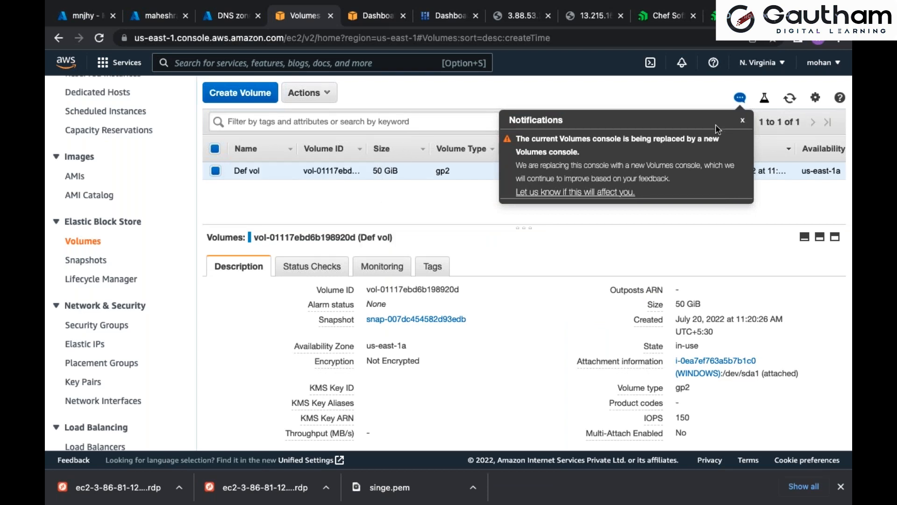
# Dismiss the Volumes console notification, refresh the list, and rename the Def vol volume as C DRIVE
pyautogui.click(743, 123)
pyautogui.click(788, 99)
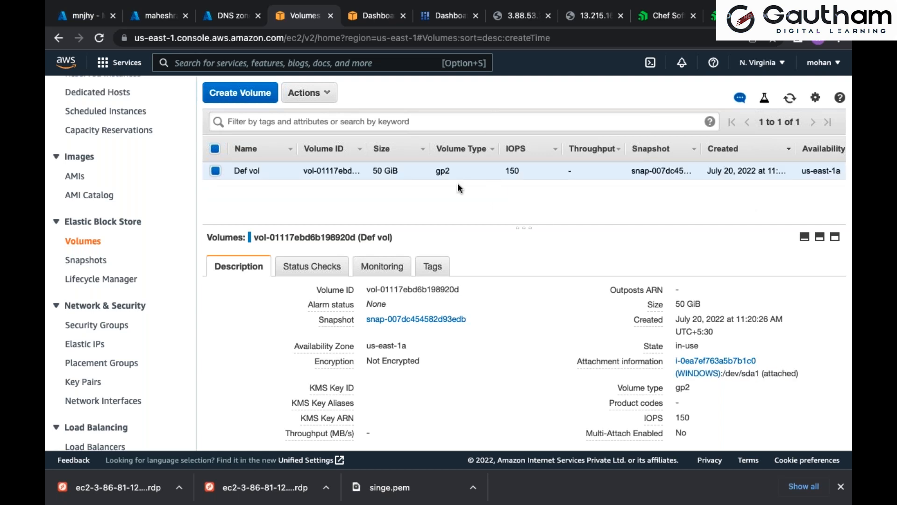
pyautogui.click(284, 170)
pyautogui.write('c ddr')
pyautogui.press('BackSpace')
pyautogui.press('BackSpace')
pyautogui.press('BackSpace')
pyautogui.press('BackSpace')
pyautogui.press('BackSpace')
pyautogui.press('BackSpace')
pyautogui.write('C DR')
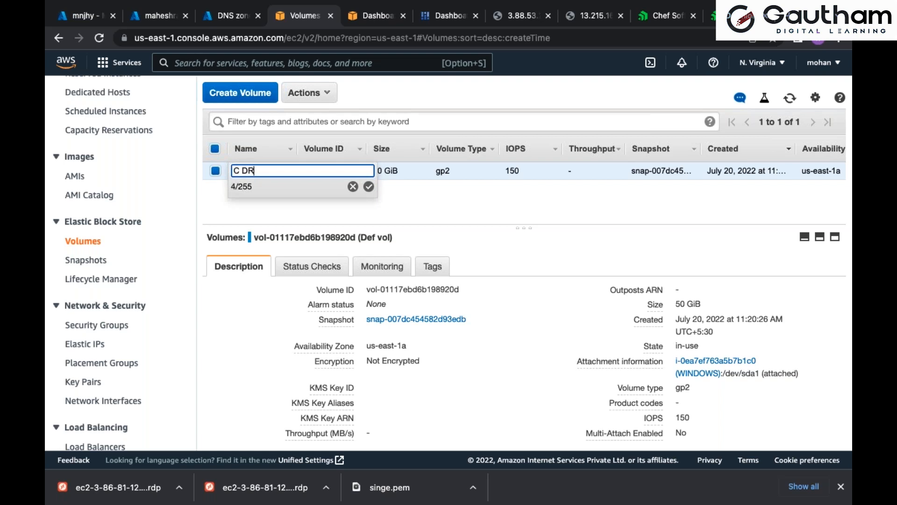
pyautogui.write('IVE')
pyautogui.press('Return')
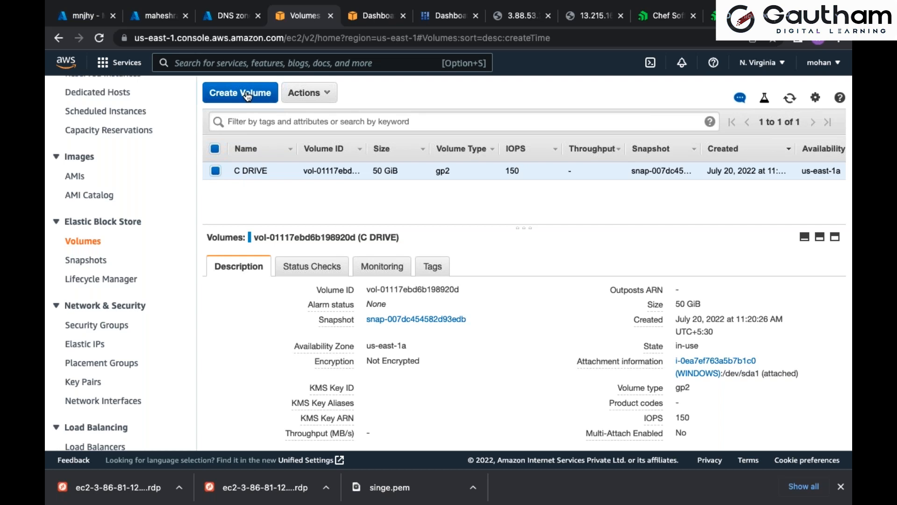
# Create a 5 GiB General Purpose SSD (gp2) volume in us-east-1a and return to the volume list
pyautogui.hscroll(2, 459, 200)
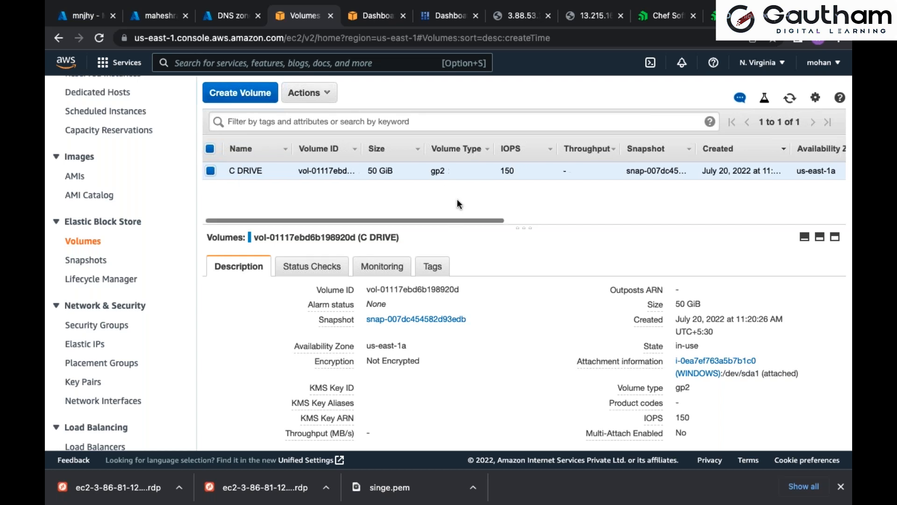
pyautogui.click(253, 93)
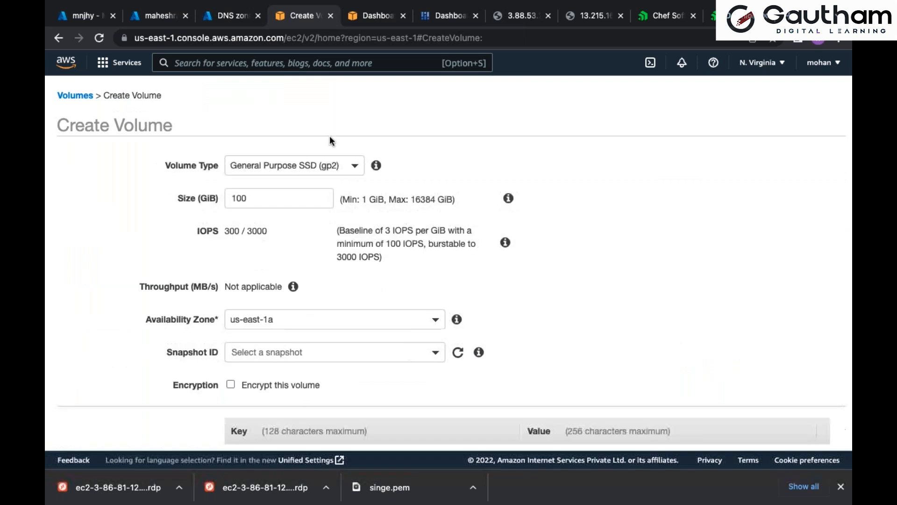
pyautogui.doubleClick(265, 196)
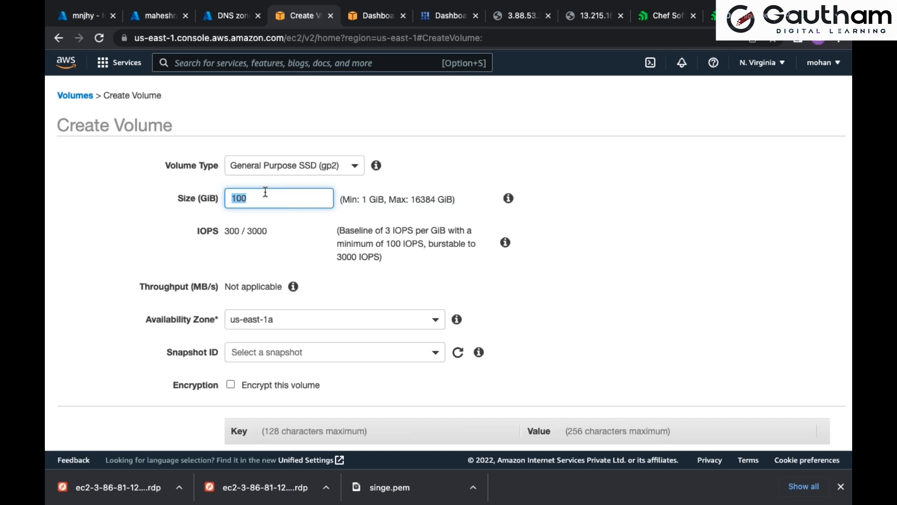
pyautogui.write('500')
pyautogui.moveTo(411, 199); pyautogui.dragTo(435, 197)
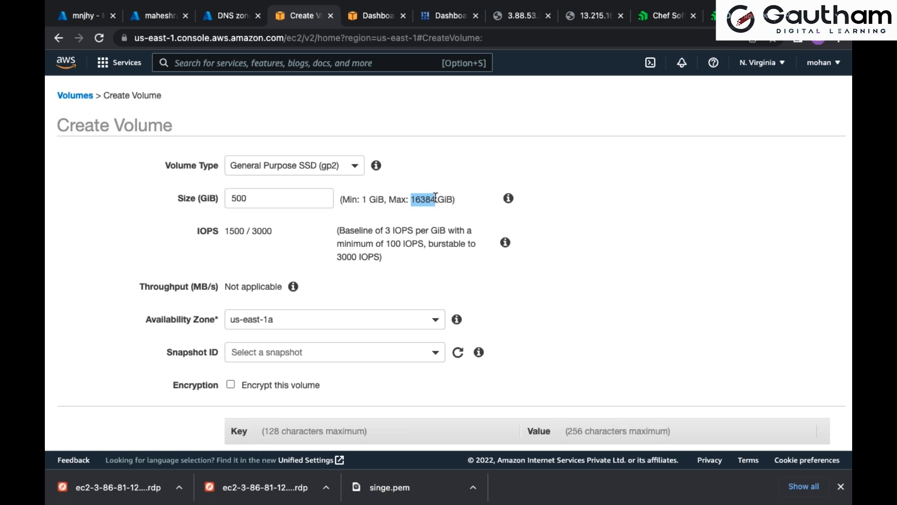
pyautogui.doubleClick(270, 202)
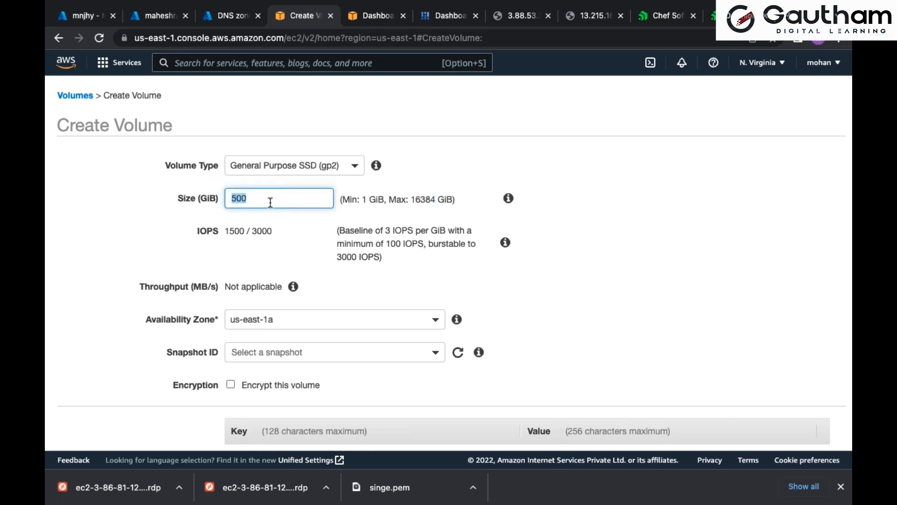
pyautogui.write('5')
pyautogui.scroll(-3, 507, 243)
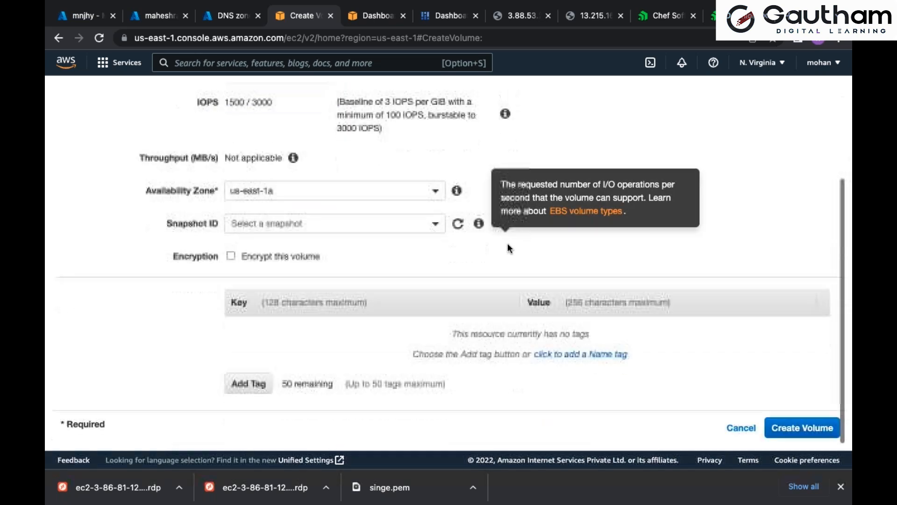
pyautogui.click(806, 428)
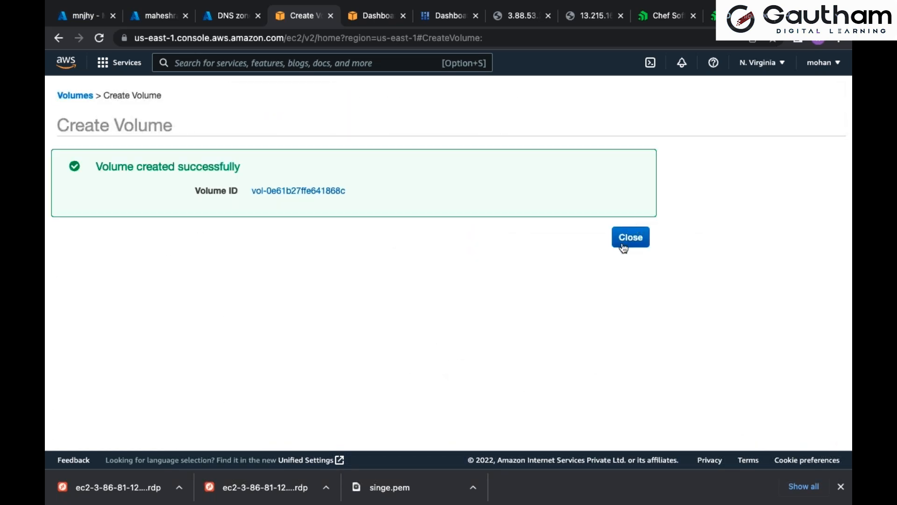
pyautogui.click(629, 238)
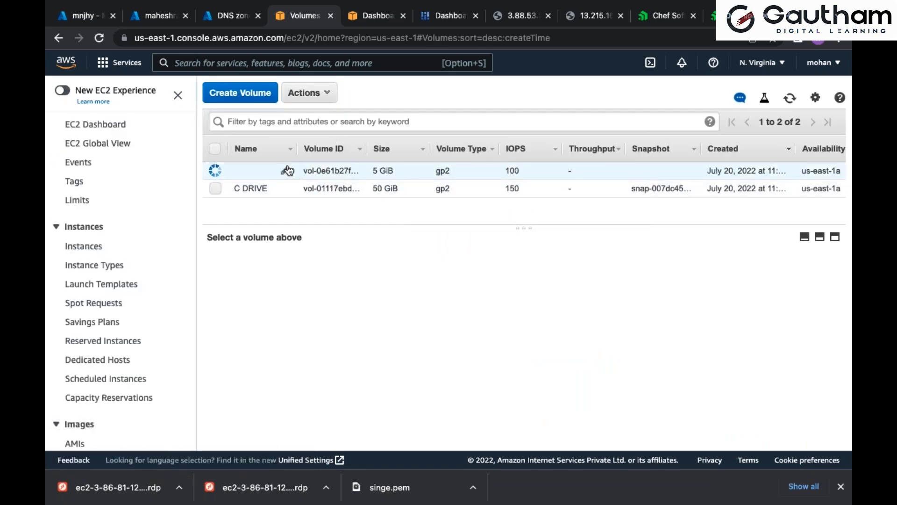
# Name the new 5 GiB volume D DRIVE
pyautogui.click(290, 170)
pyautogui.write('D DRIVE')
pyautogui.press('Return')
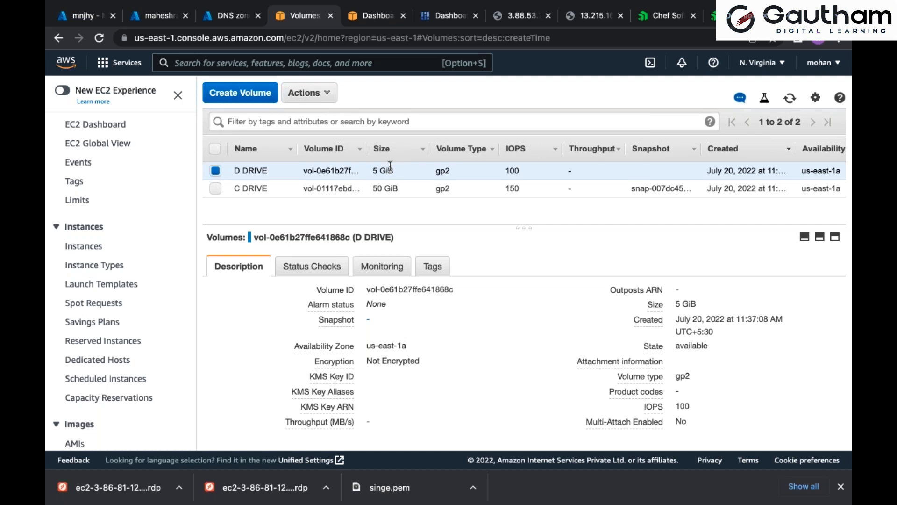
# Switch to the CREATING WINDOWS MACHINE ON AWS diagram and draw a line from the D DRIVE 5GB box to the WINDOWS box
pyautogui.press('super+Tab')
pyautogui.press('super+Tab')
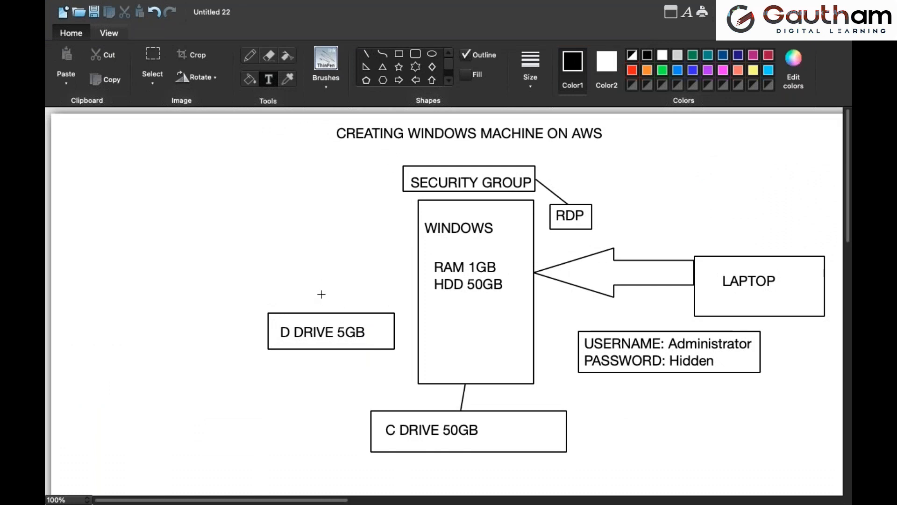
pyautogui.click(368, 56)
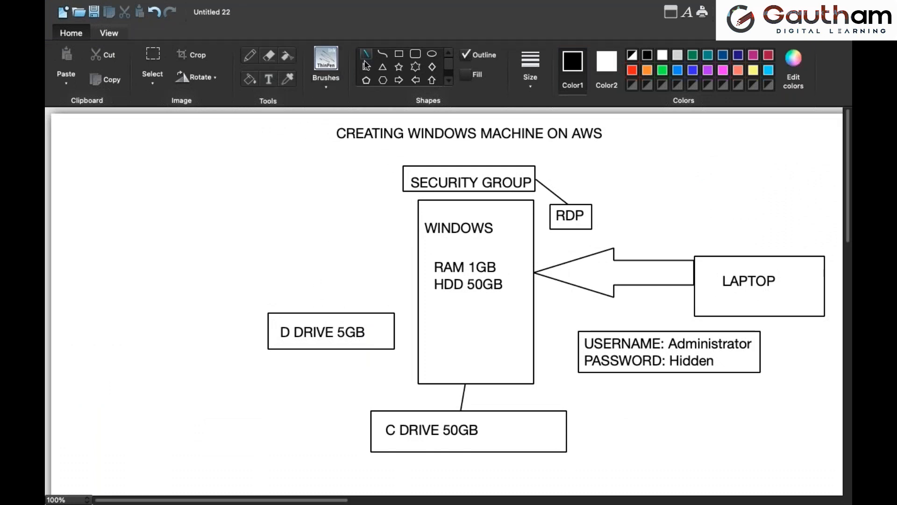
pyautogui.moveTo(318, 311)
pyautogui.mouseDown()
pyautogui.moveTo(384, 256)
pyautogui.moveTo(415, 244)
pyautogui.mouseUp()
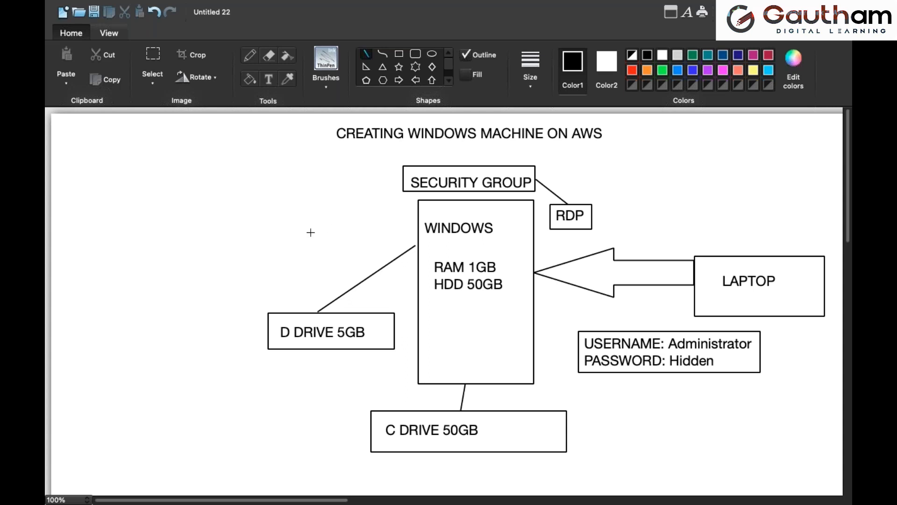
# Add the text ATTACH above the new connecting line and draw a rectangle around it
pyautogui.click(269, 80)
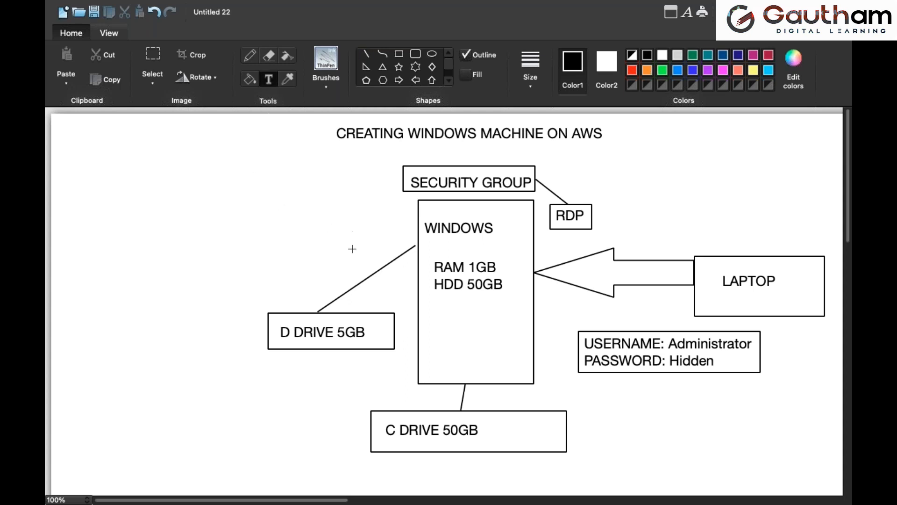
pyautogui.moveTo(313, 228); pyautogui.dragTo(395, 254)
pyautogui.write('ATTACH')
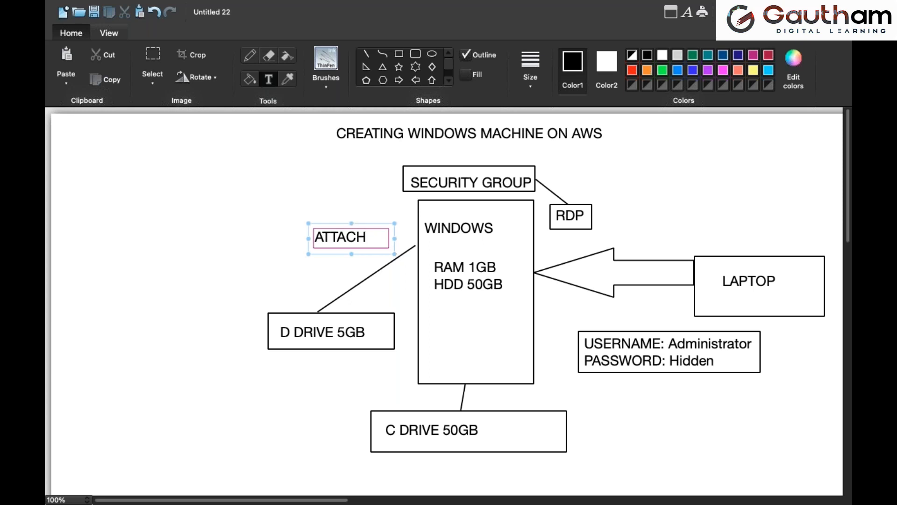
pyautogui.click(343, 214)
pyautogui.click(398, 56)
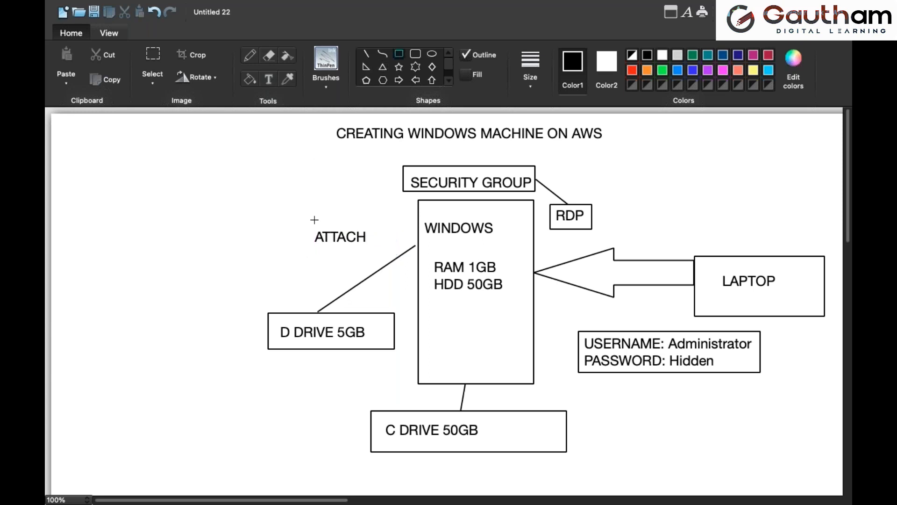
pyautogui.moveTo(310, 227); pyautogui.dragTo(371, 250)
pyautogui.click(407, 232)
# Return to the EC2 console, check the D DRIVE volume's attachment information, and attach it to the WINDOWS instance as device xvdf
pyautogui.press('super+Tab')
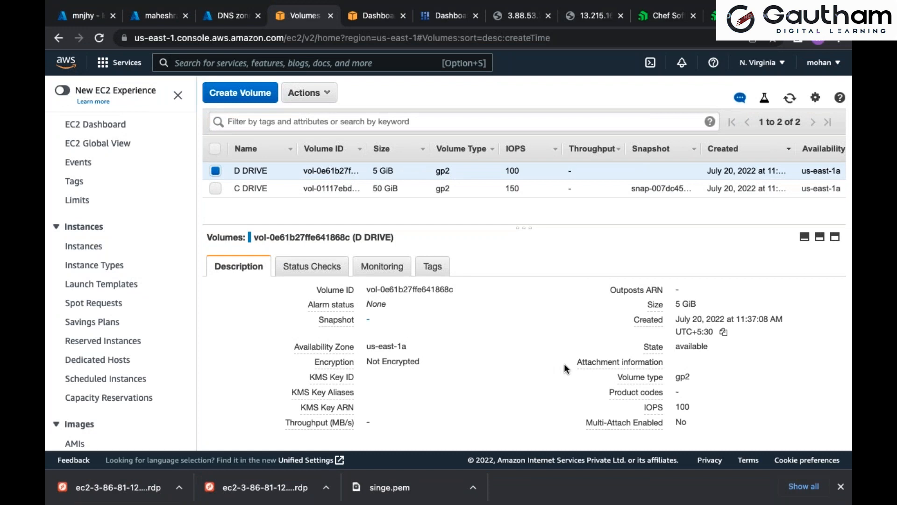
pyautogui.moveTo(568, 360); pyautogui.dragTo(668, 358)
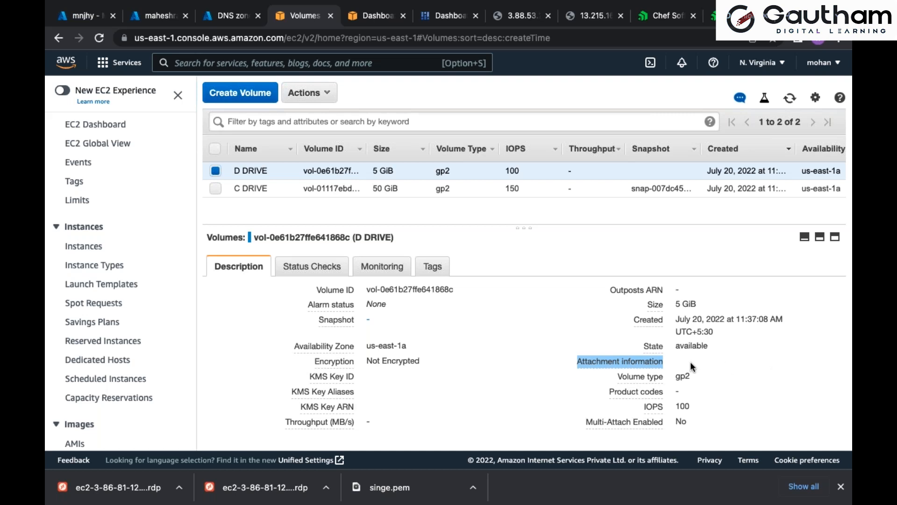
pyautogui.click(331, 96)
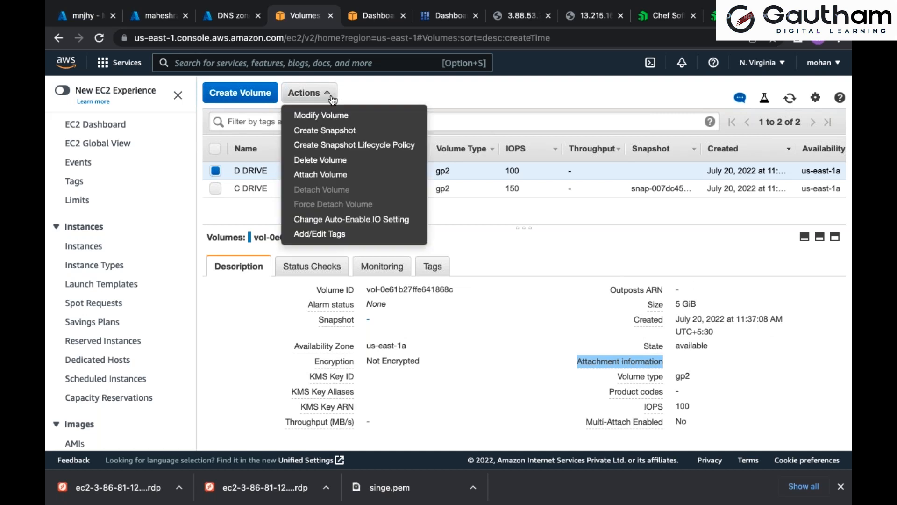
pyautogui.click(333, 176)
pyautogui.click(552, 262)
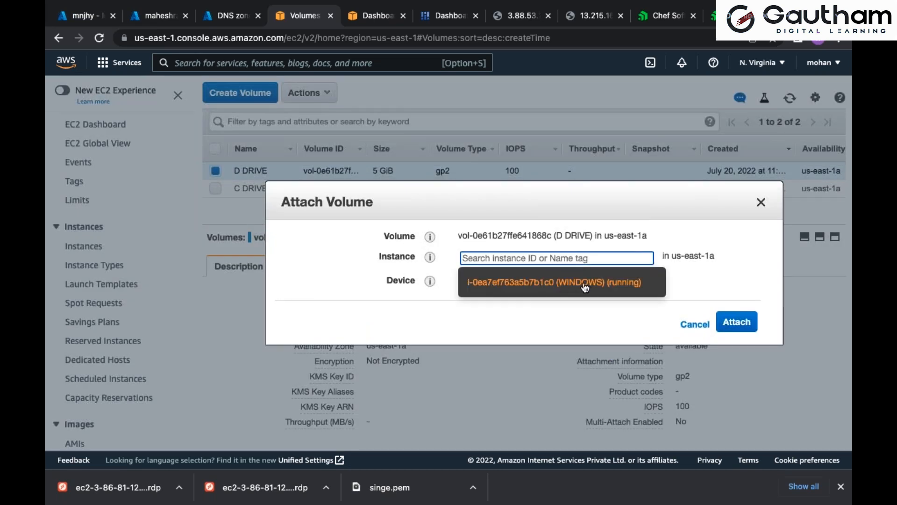
pyautogui.click(588, 283)
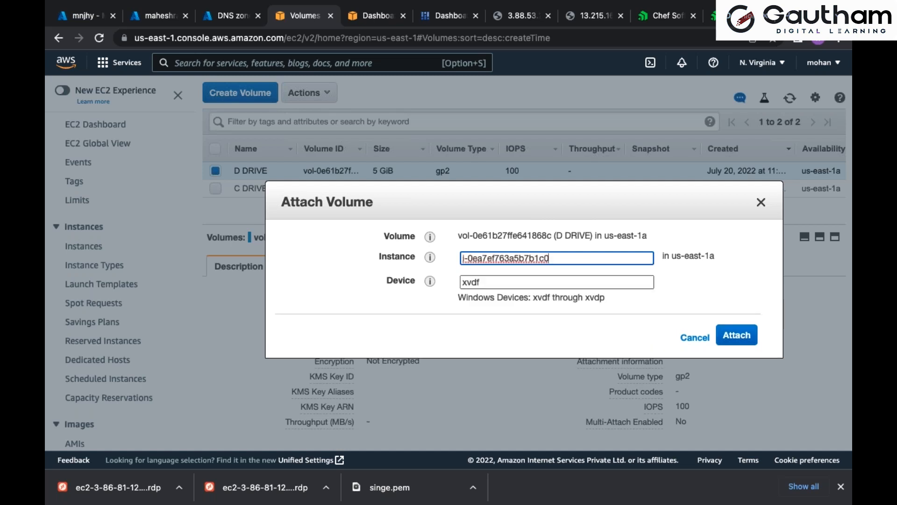
pyautogui.click(733, 336)
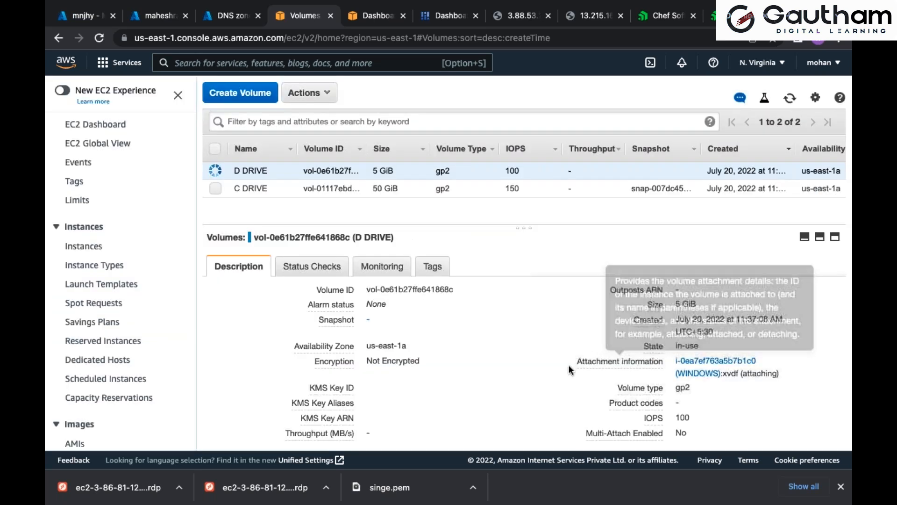
# Refresh the volume list and examine the D DRIVE volume's attachment information
pyautogui.moveTo(577, 362); pyautogui.dragTo(780, 373)
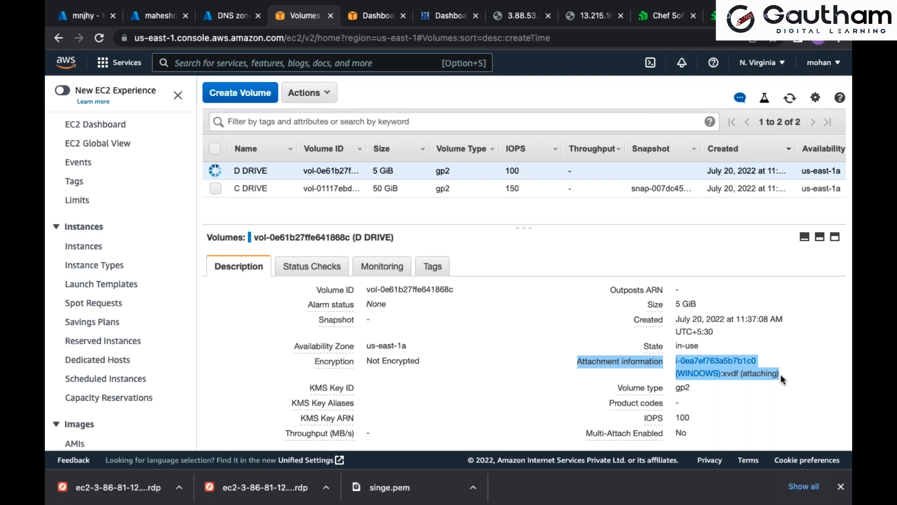
pyautogui.click(790, 98)
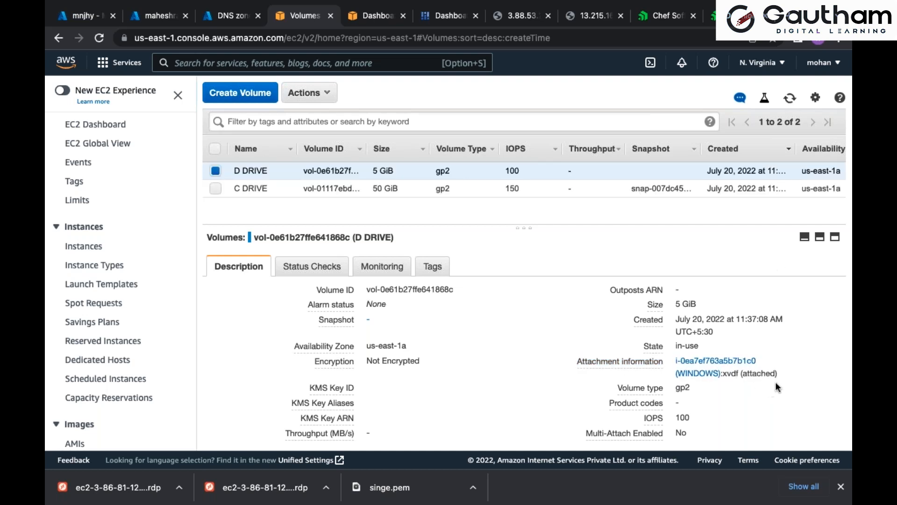
pyautogui.moveTo(784, 373); pyautogui.dragTo(573, 356)
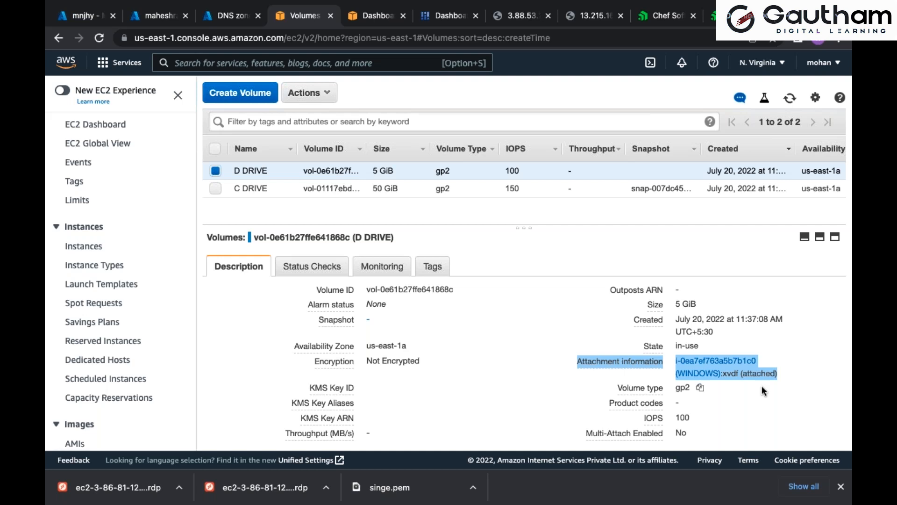
# Switch from the diagram to the Remote Desktop session, open Server Manager and dismiss the Windows Admin Center message
pyautogui.press('super+Tab')
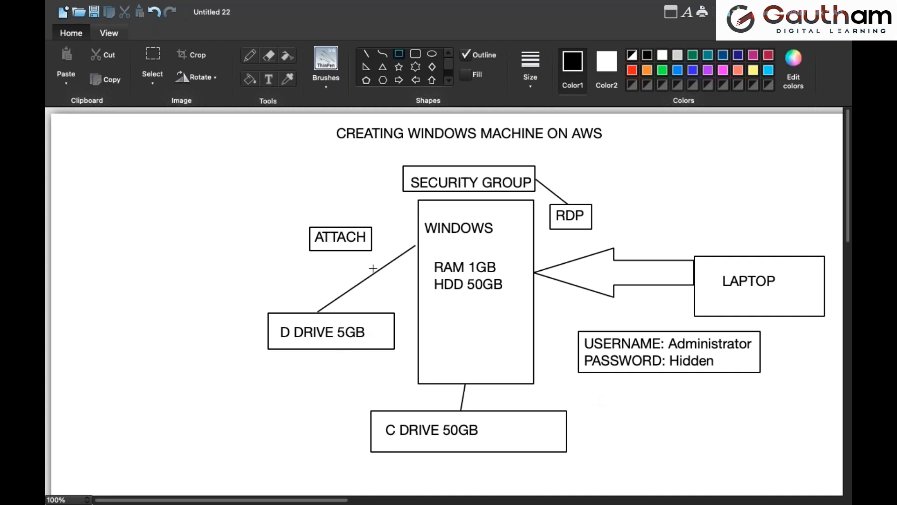
pyautogui.press('super+Tab')
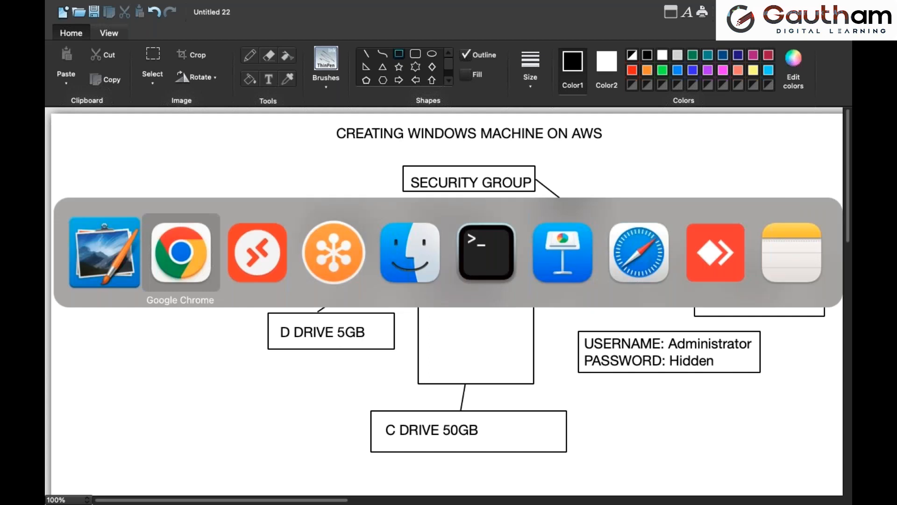
pyautogui.press('super+Tab')
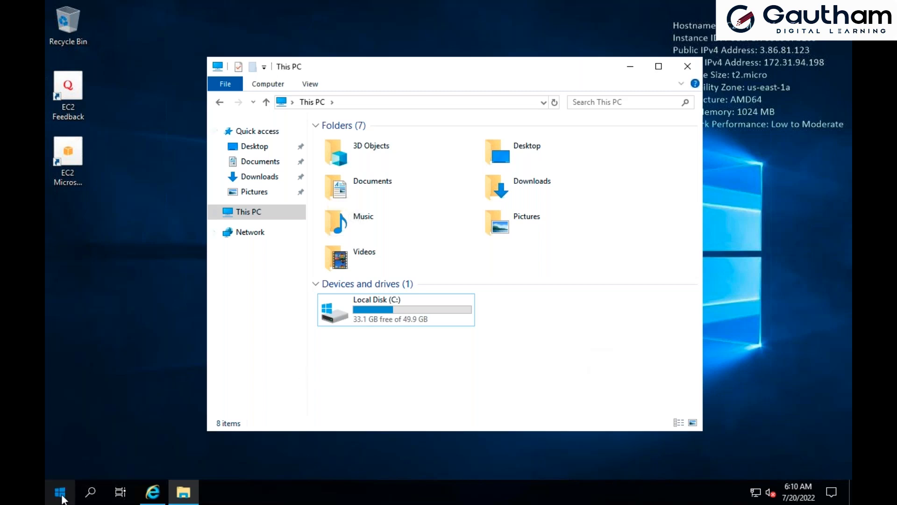
pyautogui.click(60, 491)
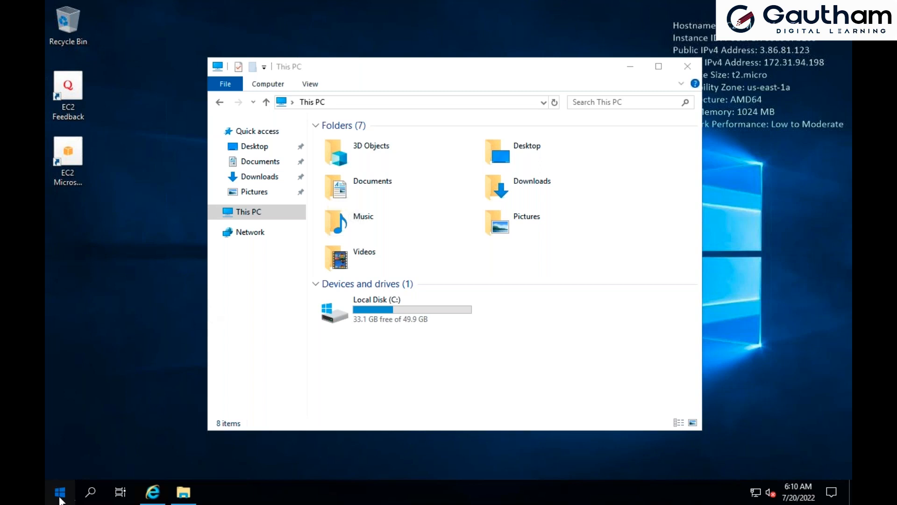
pyautogui.click(60, 493)
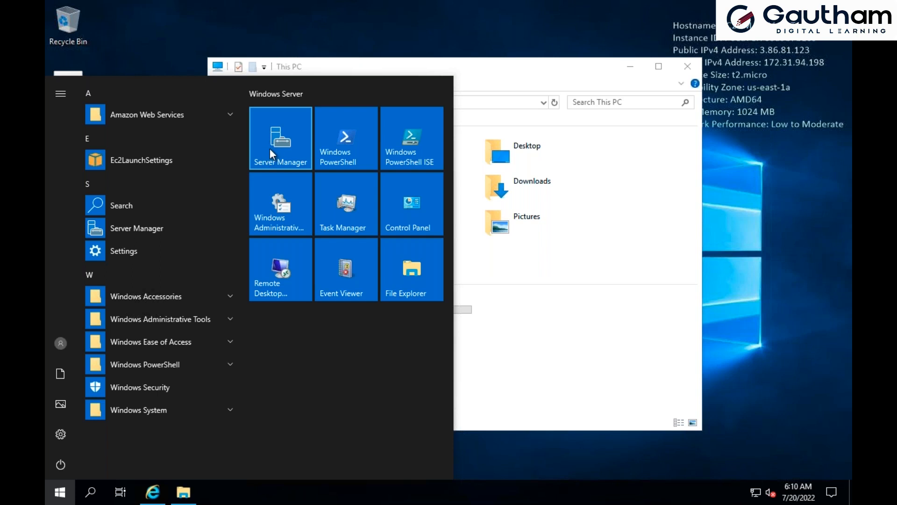
pyautogui.click(498, 139)
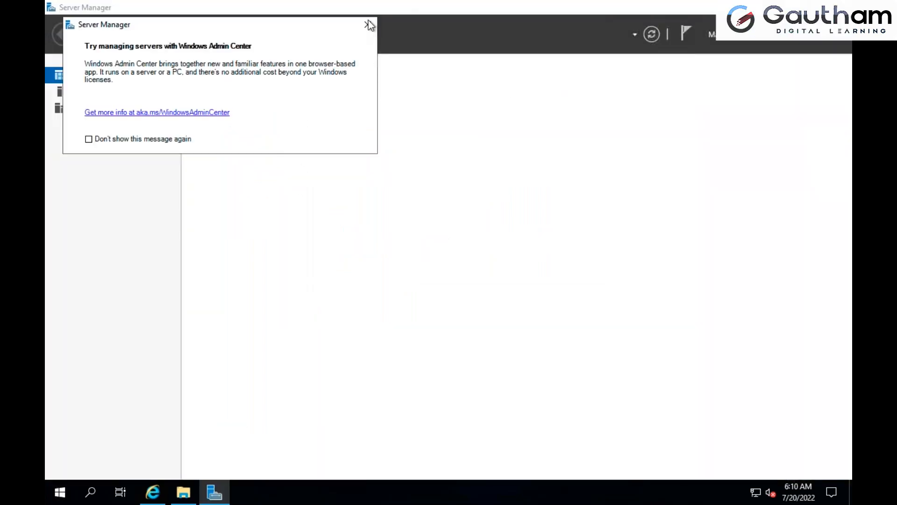
pyautogui.click(368, 27)
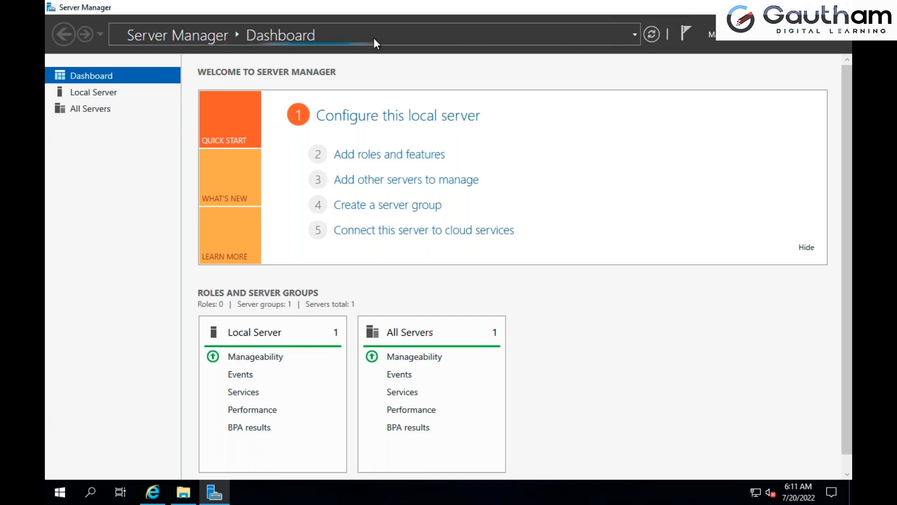
# Check the drives under This PC, minimize File Explorer and open the Disks page of File and Storage Services
pyautogui.click(183, 493)
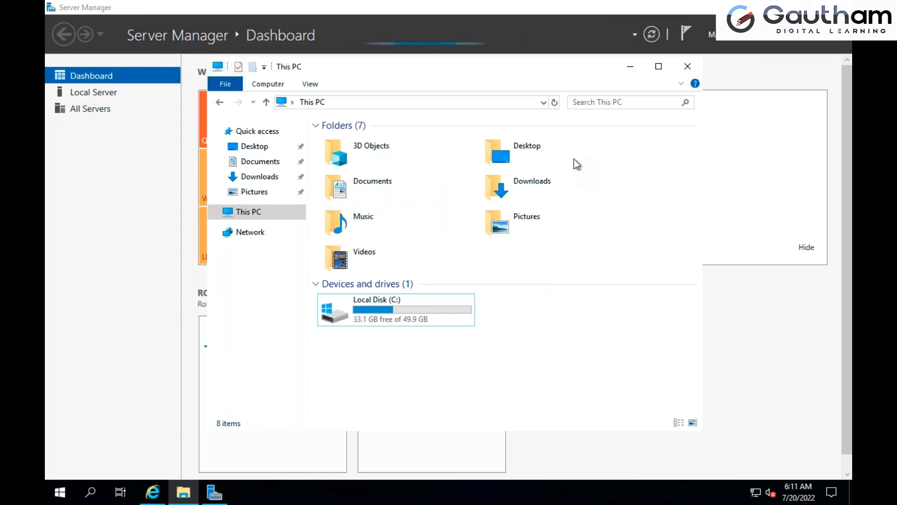
pyautogui.click(630, 67)
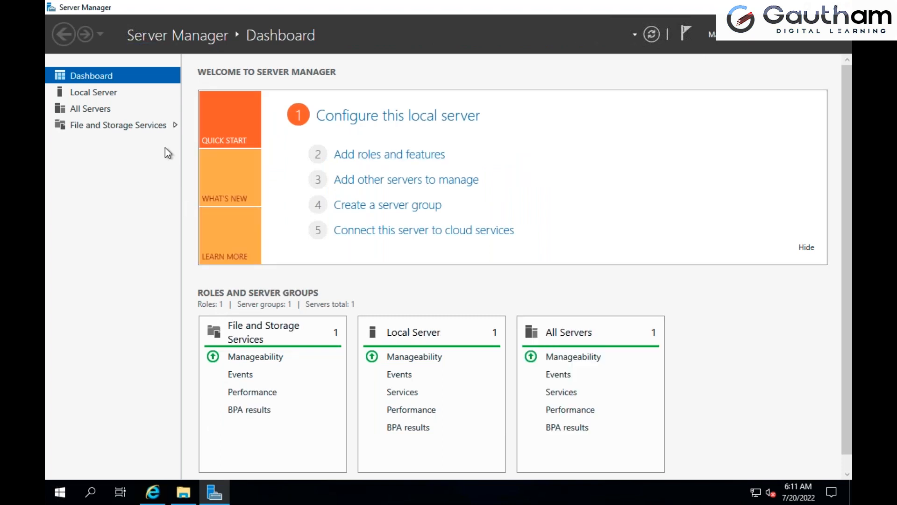
pyautogui.click(114, 126)
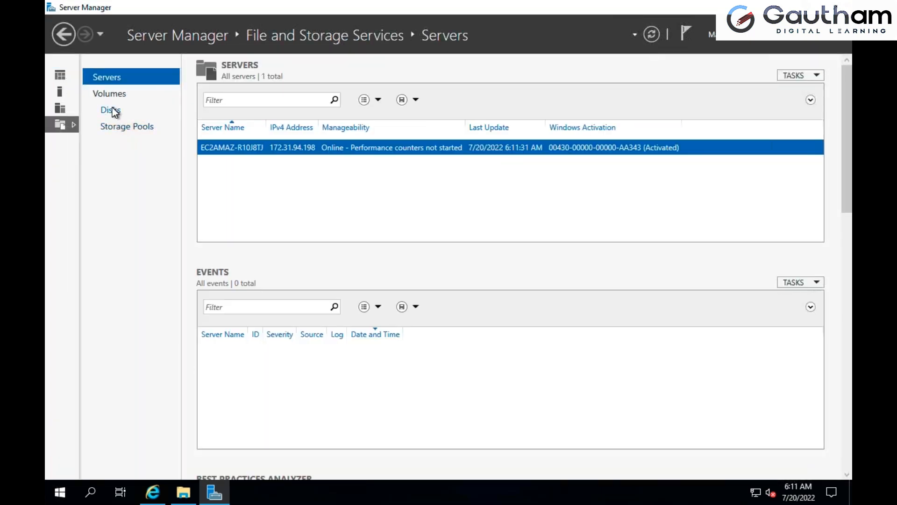
pyautogui.click(114, 112)
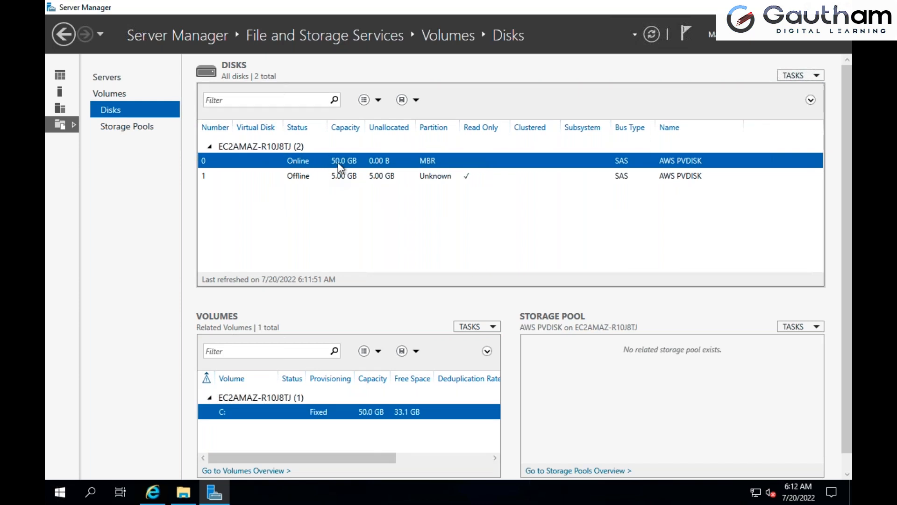
# Compare the disks in Server Manager, including the 5 GB disk, with the drives under This PC
pyautogui.click(183, 492)
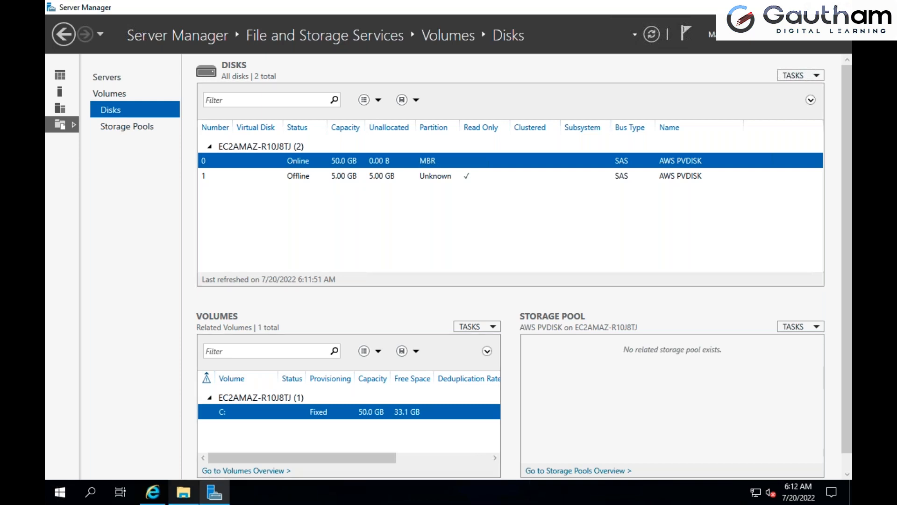
pyautogui.click(405, 310)
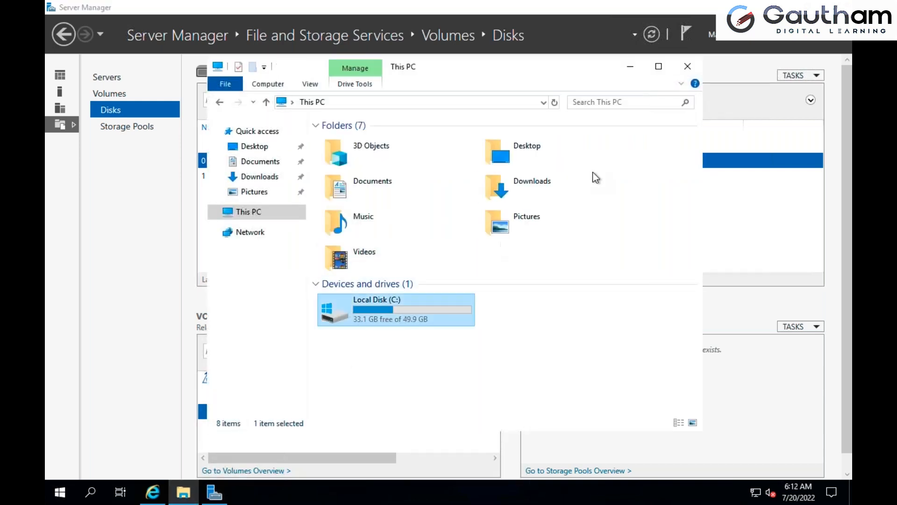
pyautogui.click(630, 66)
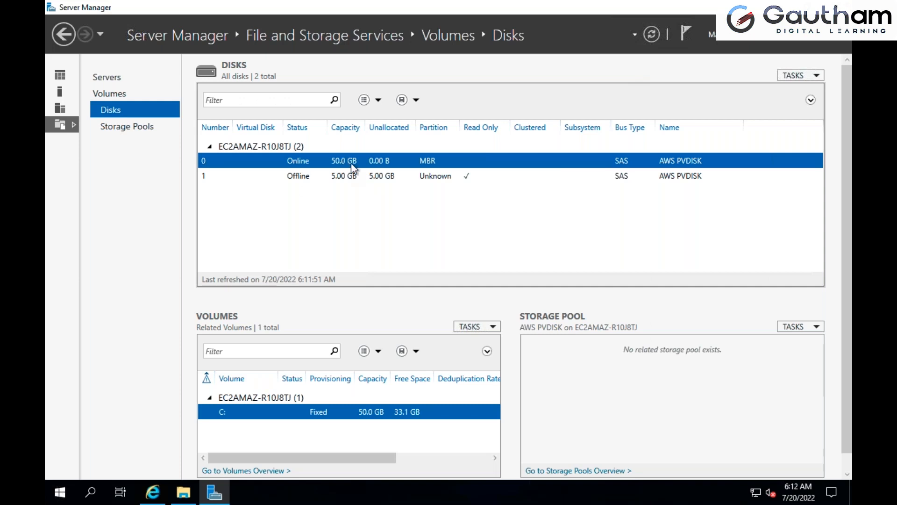
pyautogui.click(347, 179)
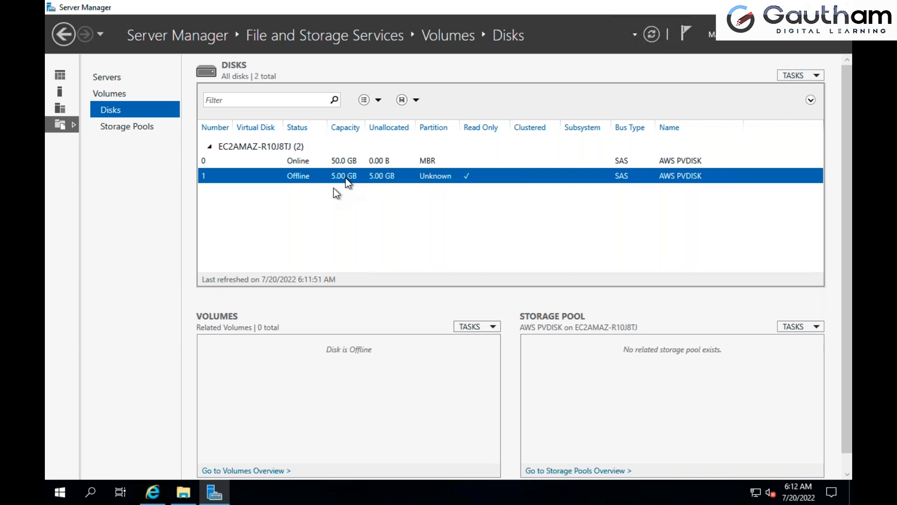
pyautogui.click(183, 493)
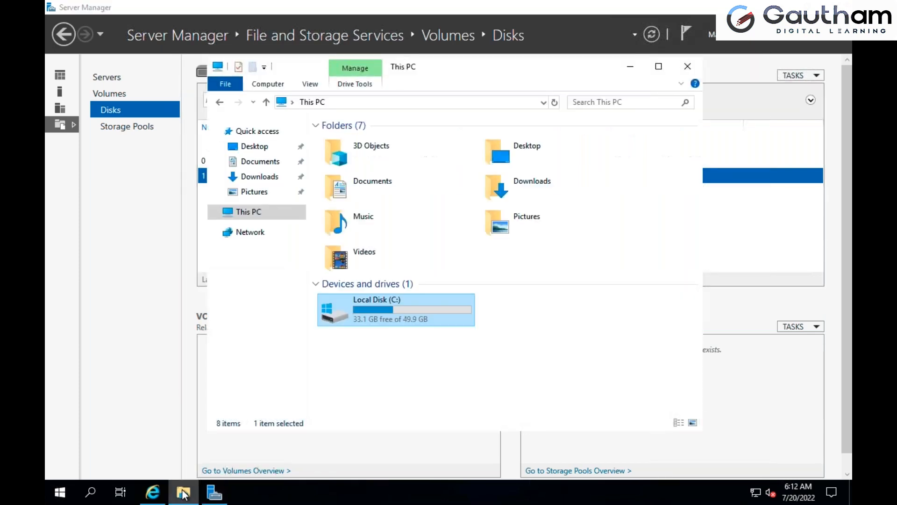
pyautogui.click(183, 493)
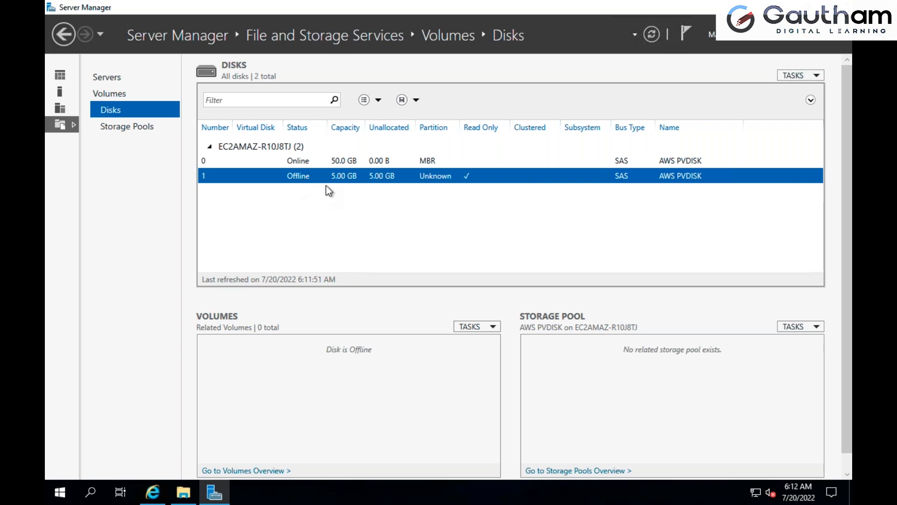
# Bring the offline 5 GB disk online and accept the data loss warning
pyautogui.rightClick(300, 177)
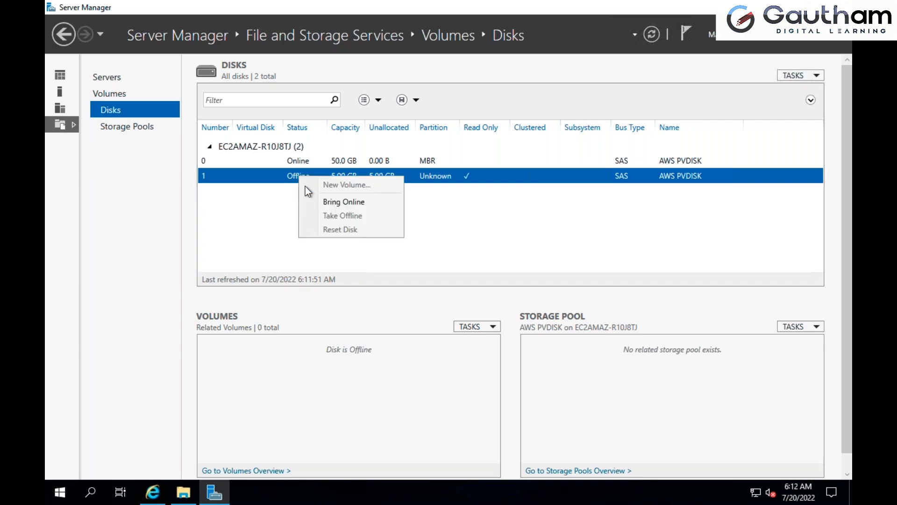
pyautogui.click(326, 203)
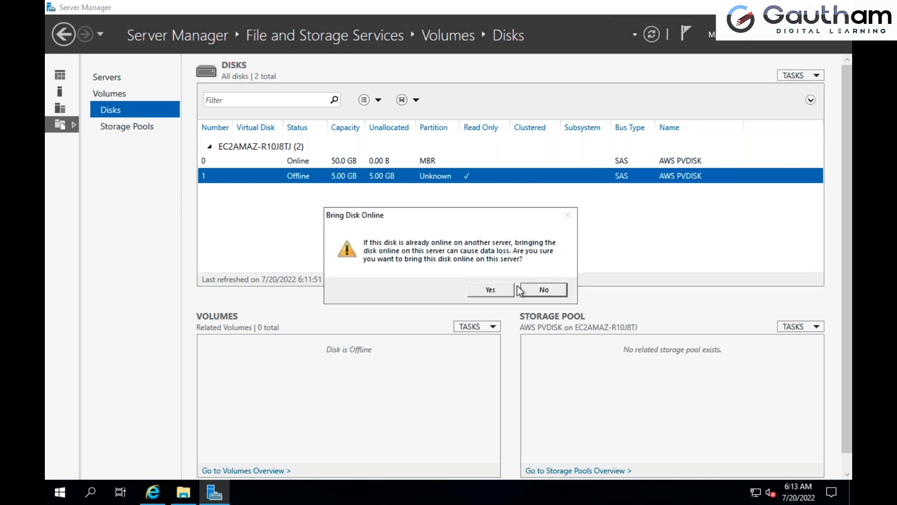
pyautogui.click(490, 289)
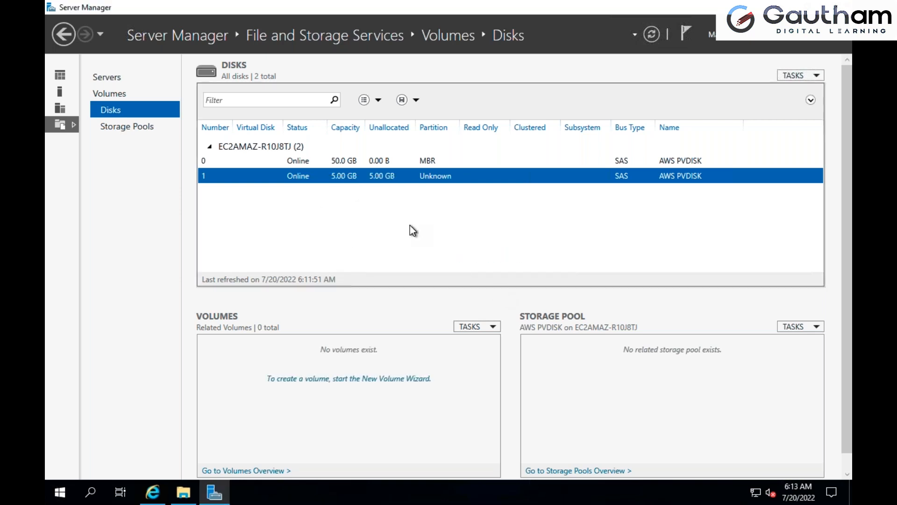
# Start a new volume on the 5 GB disk, select Disk 1 and agree to initialize it as a GPT disk
pyautogui.click(299, 176)
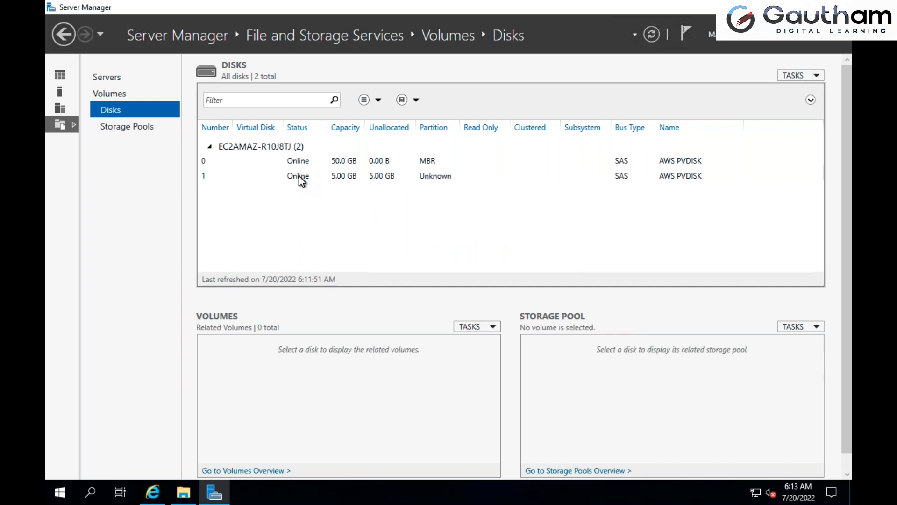
pyautogui.click(299, 176)
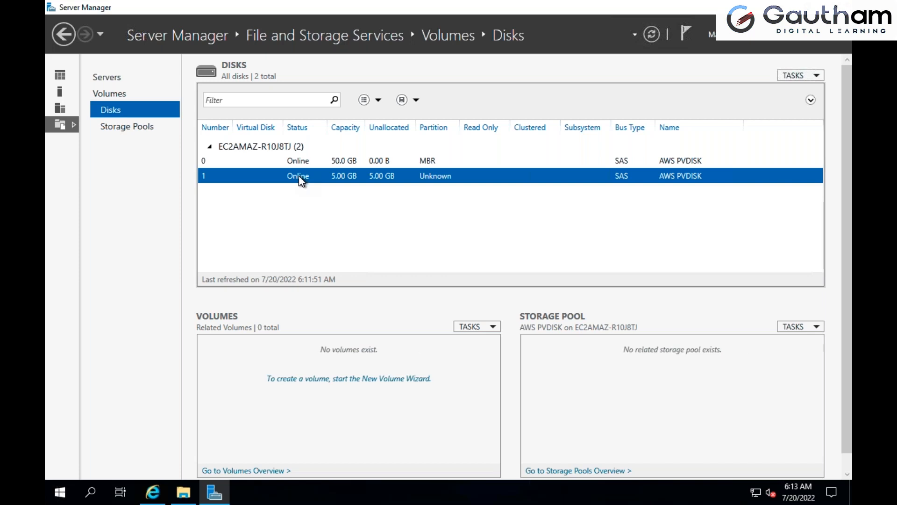
pyautogui.rightClick(301, 181)
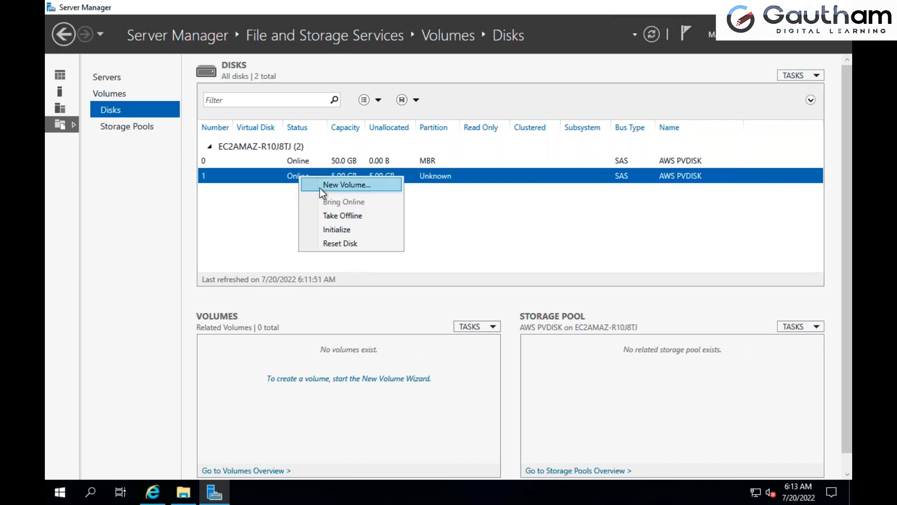
pyautogui.click(320, 185)
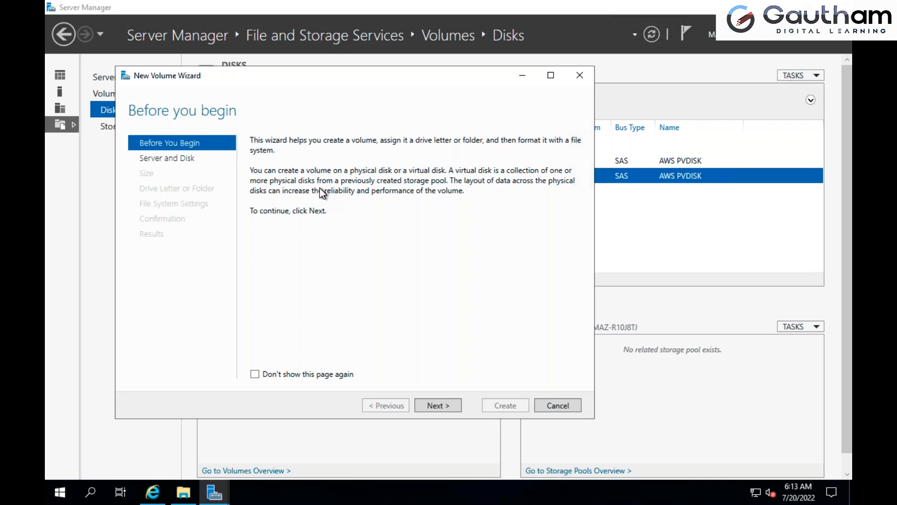
pyautogui.click(444, 405)
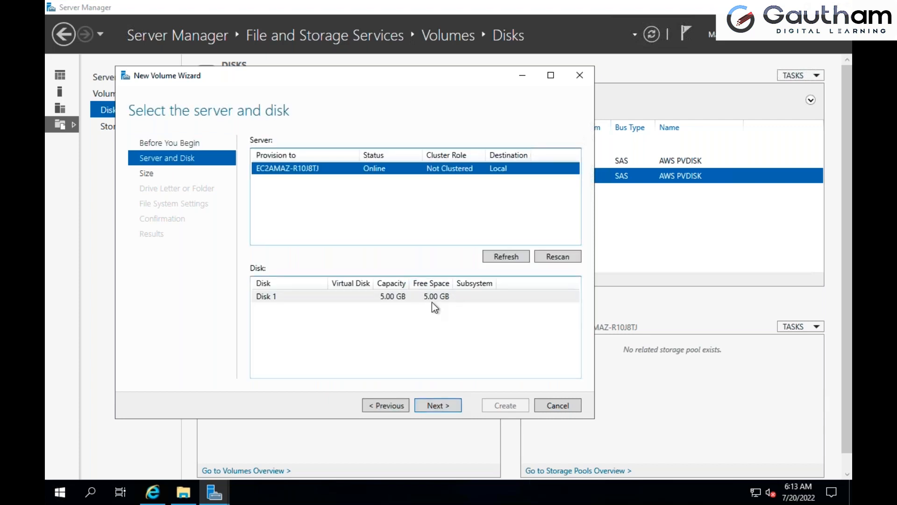
pyautogui.click(433, 299)
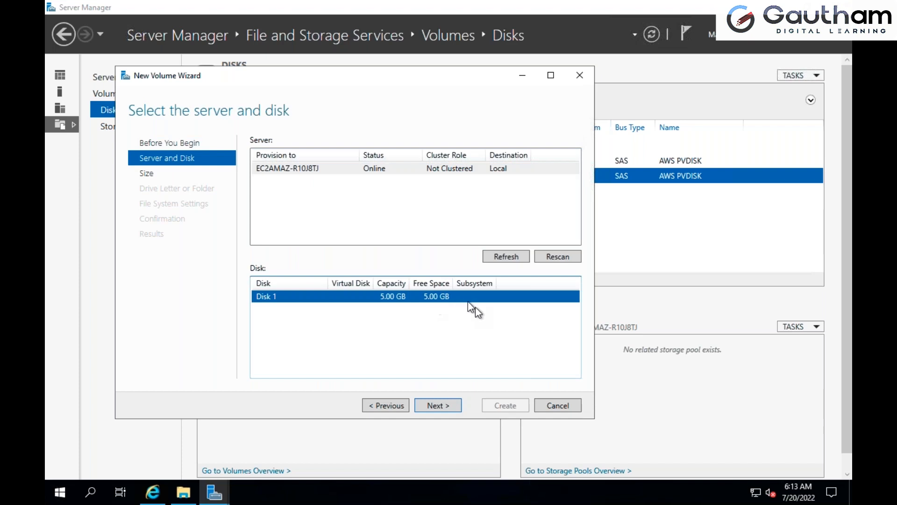
pyautogui.click(452, 402)
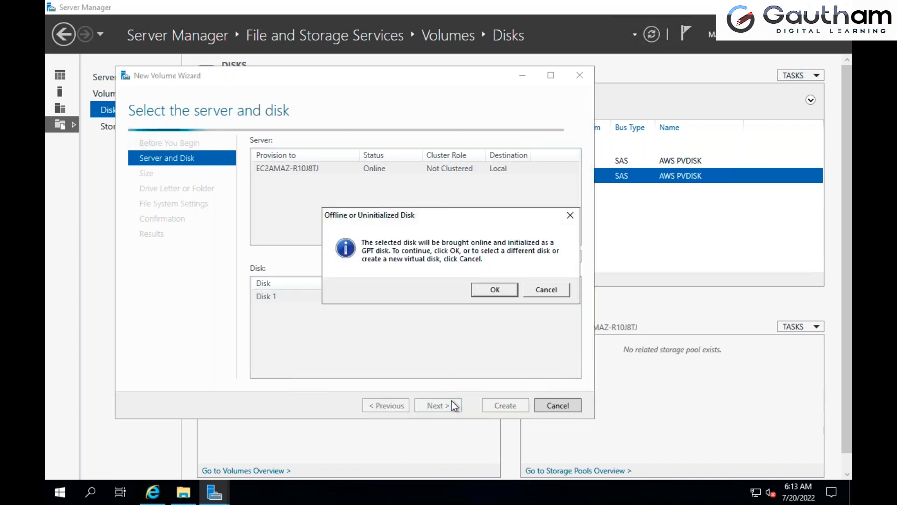
pyautogui.click(496, 291)
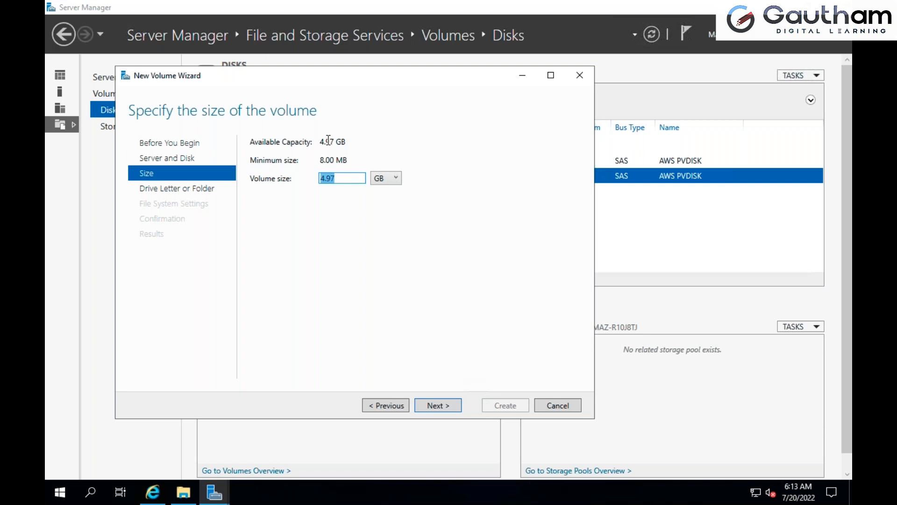
# Create the volume with size 4.97 GB, drive letter D, NTFS, default allocation unit size and label New Volume, and close the wizard
pyautogui.click(442, 405)
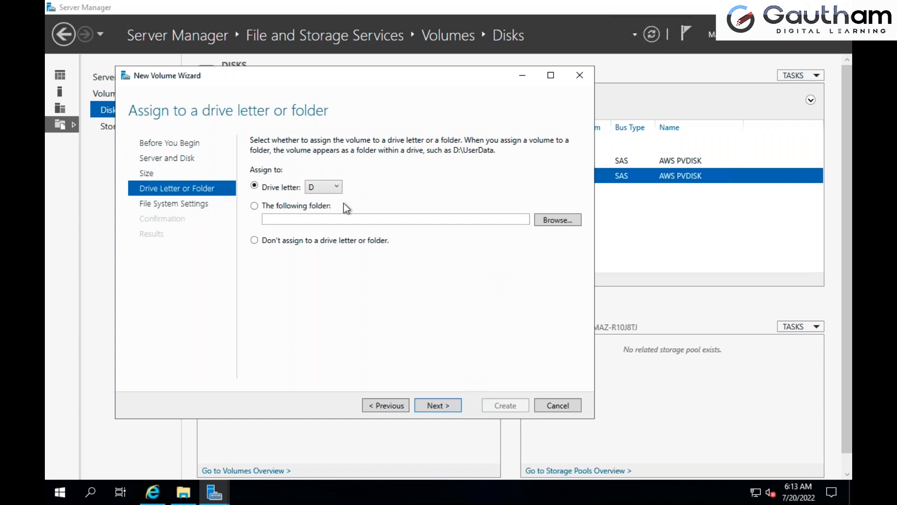
pyautogui.click(337, 186)
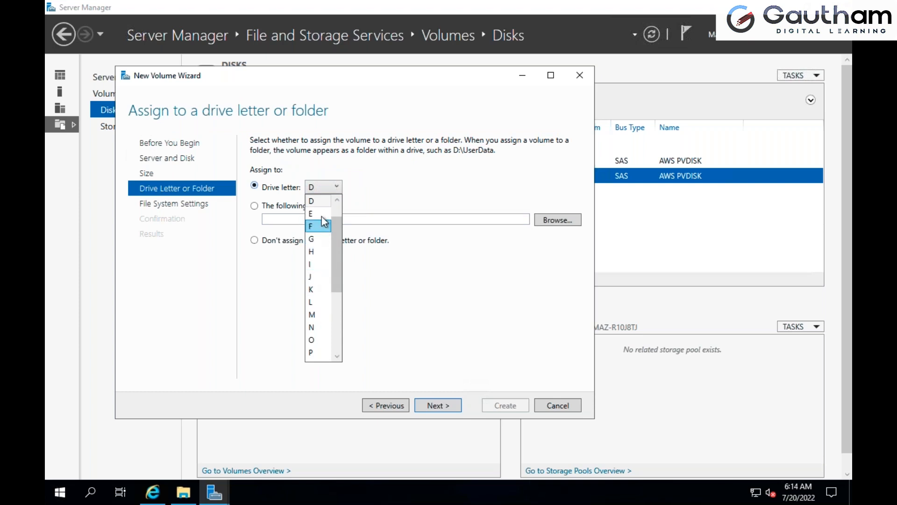
pyautogui.click(322, 204)
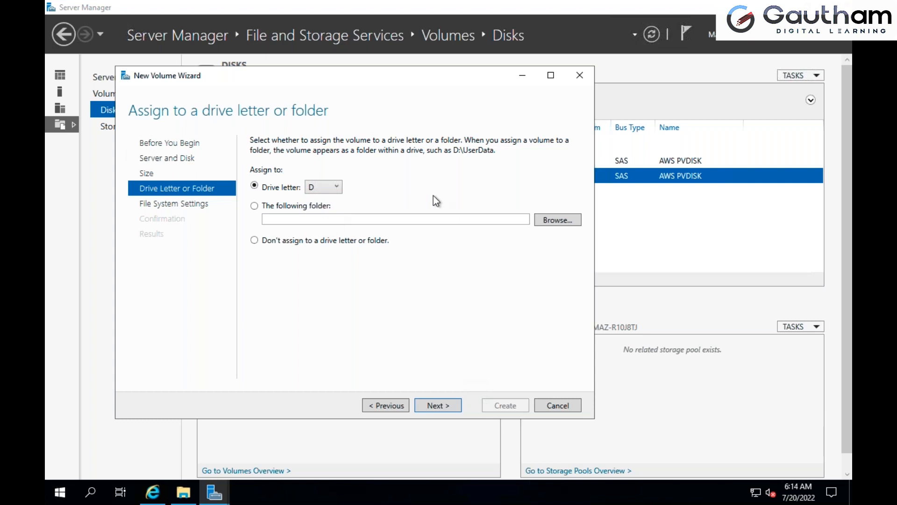
pyautogui.click(446, 406)
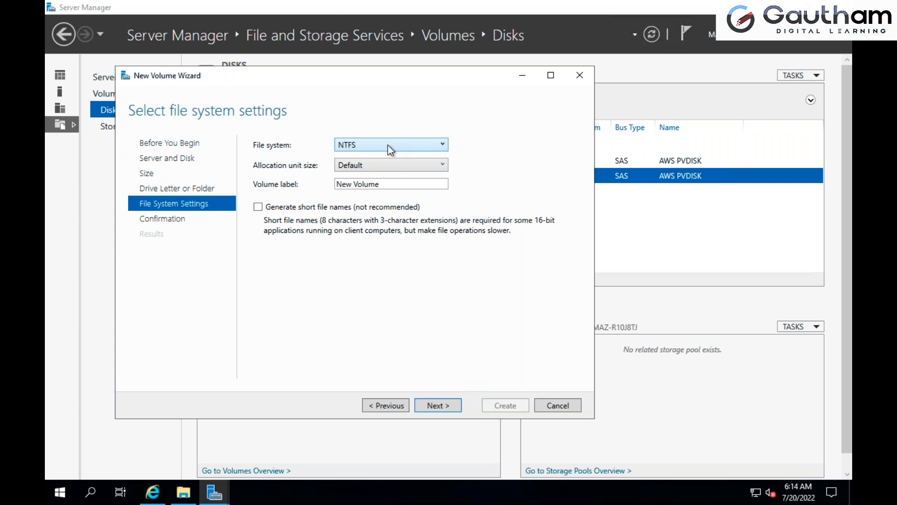
pyautogui.click(440, 405)
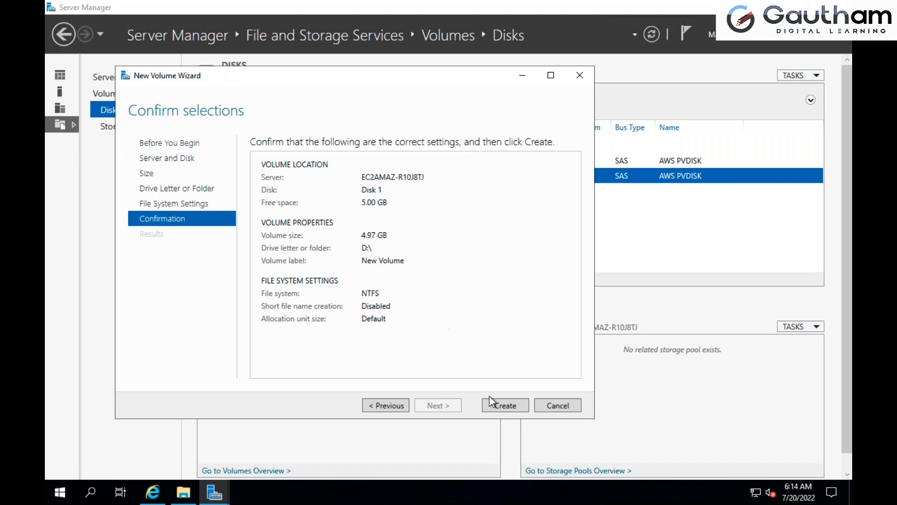
pyautogui.click(501, 406)
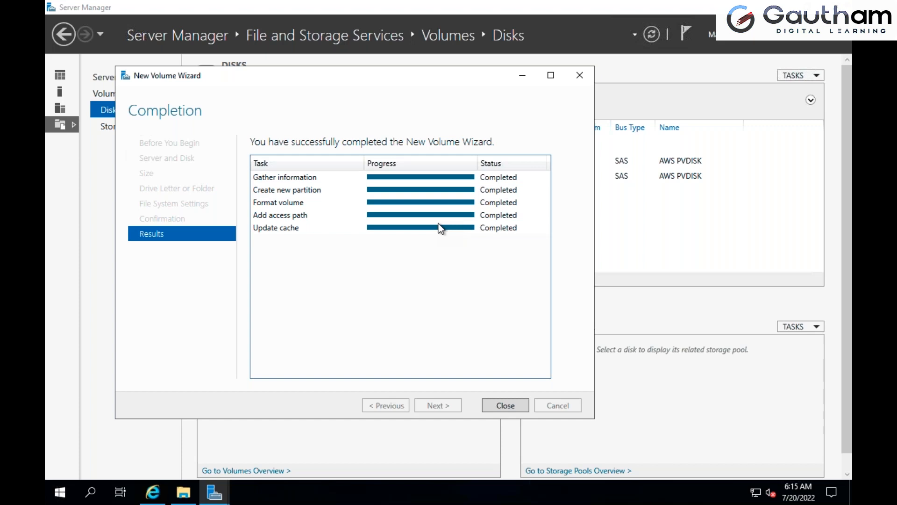
pyautogui.click(504, 405)
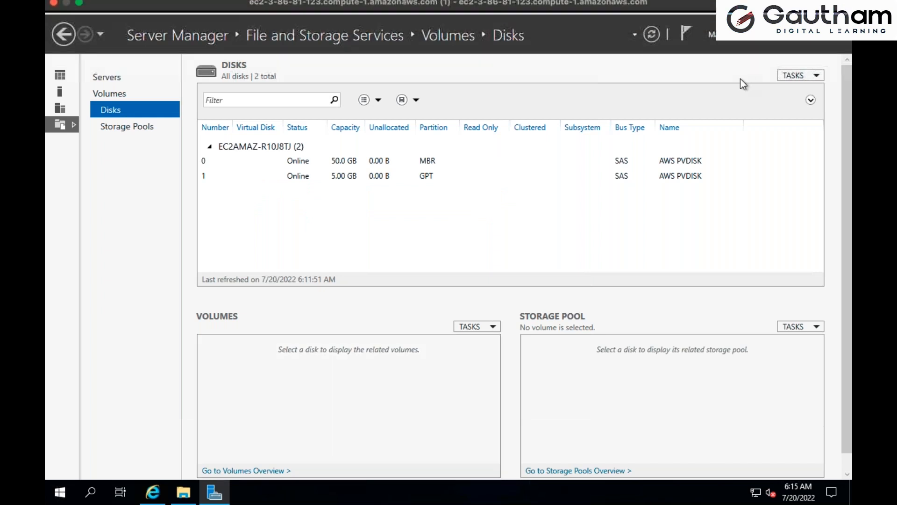
# Minimize Server Manager and check for New Volume (D:) among the drives under This PC
pyautogui.click(214, 492)
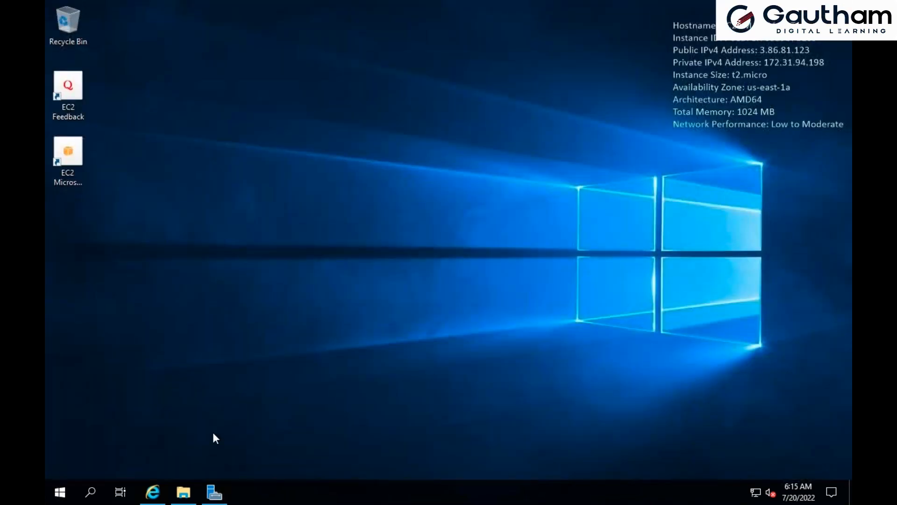
pyautogui.click(185, 496)
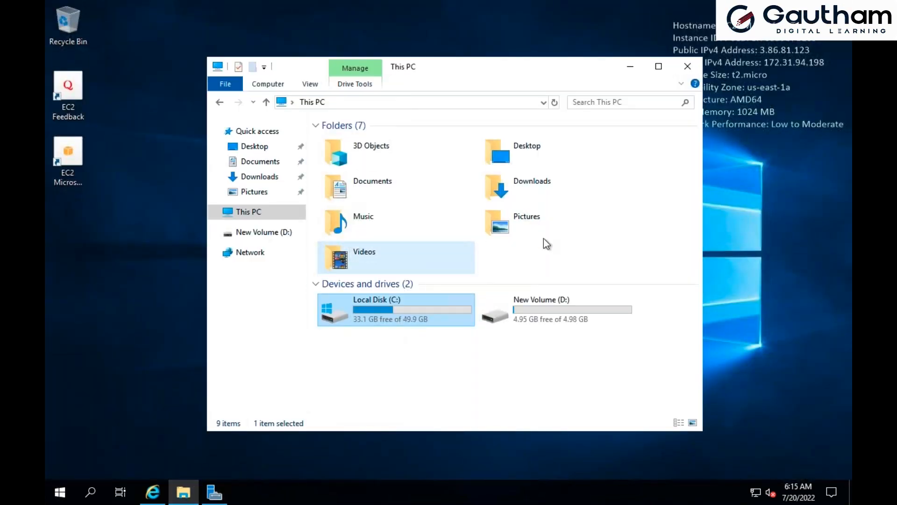
pyautogui.click(544, 312)
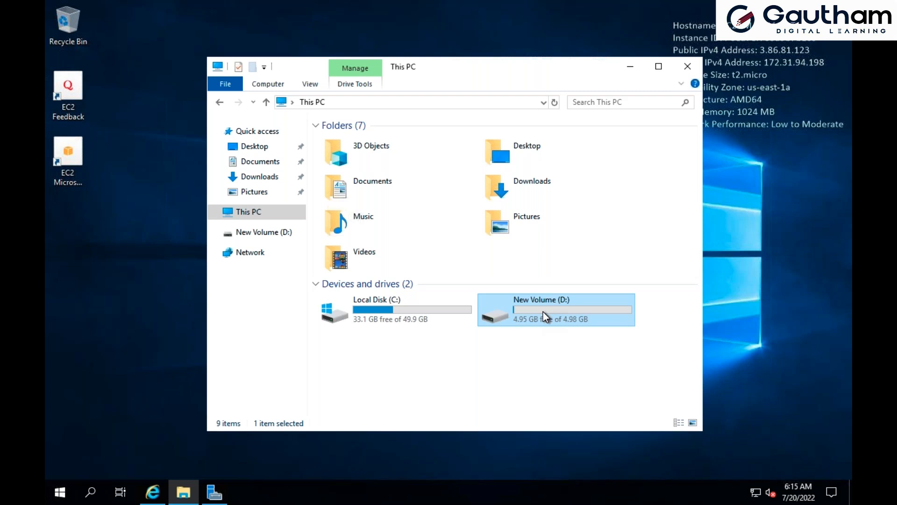
pyautogui.click(507, 385)
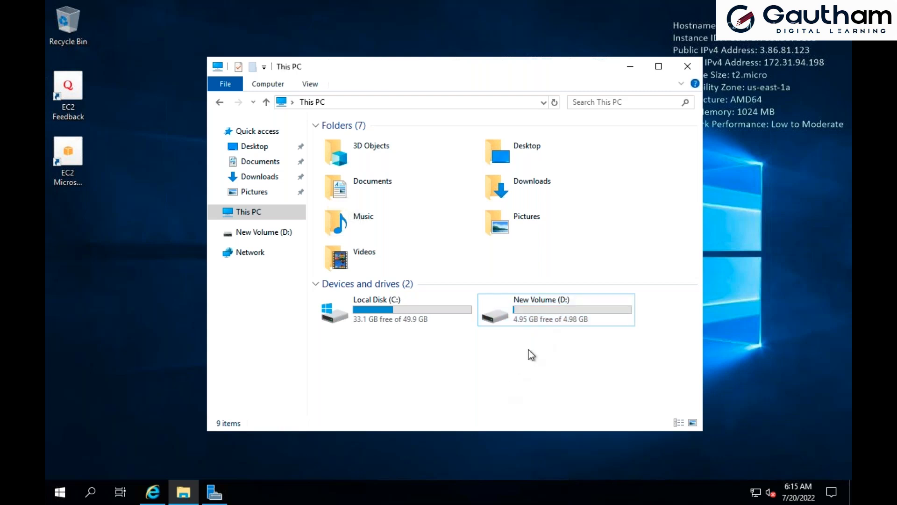
pyautogui.click(537, 307)
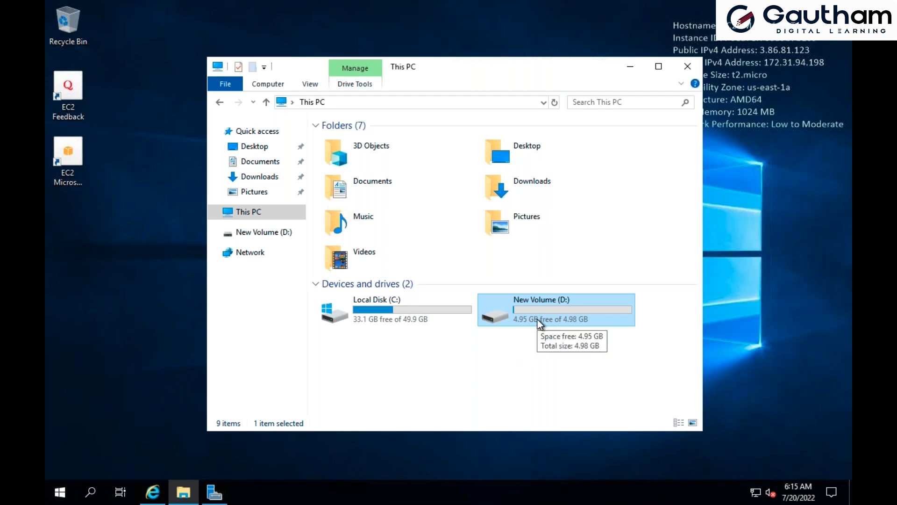
# Open New Volume (D:) and create a folder in it, using a person's first name as the folder name
pyautogui.doubleClick(540, 322)
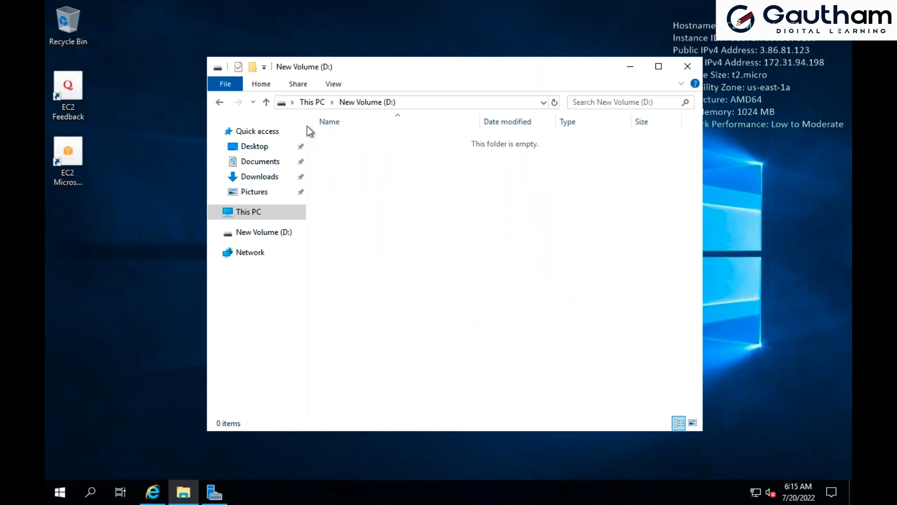
pyautogui.click(260, 85)
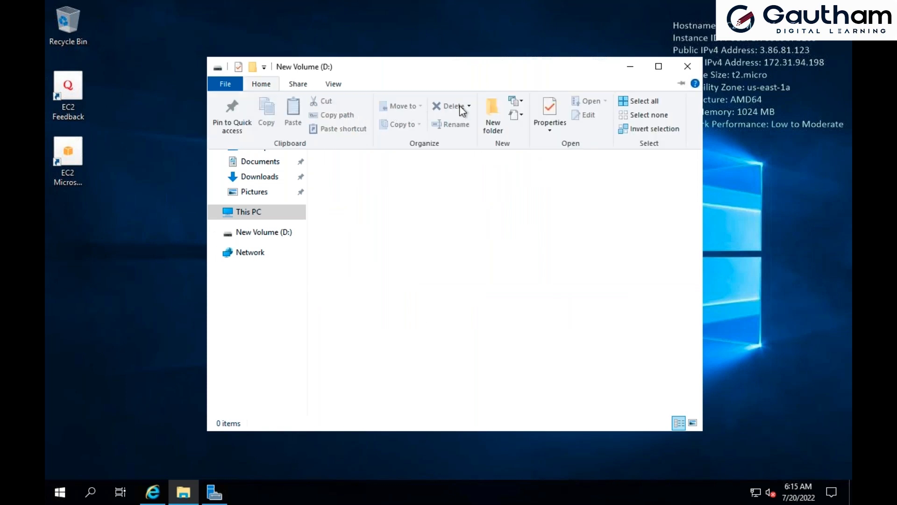
pyautogui.click(488, 105)
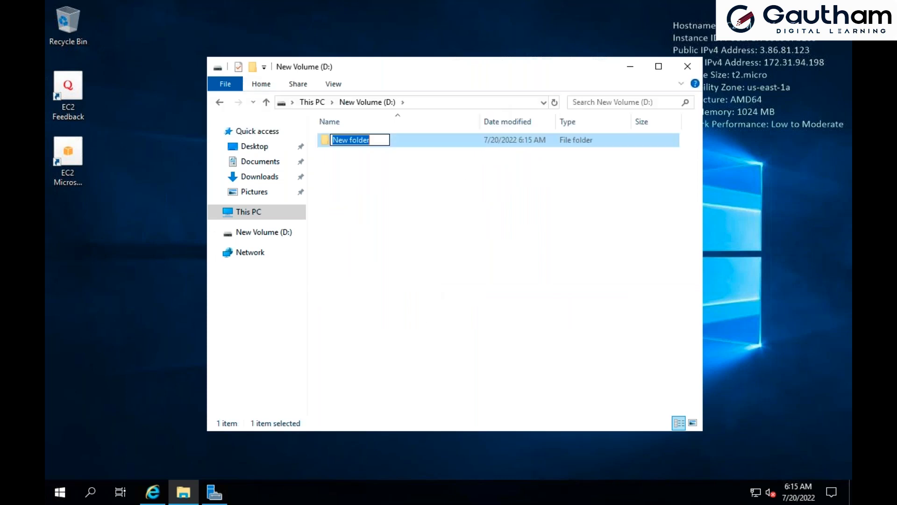
pyautogui.write('MOHAN')
pyautogui.press('Return')
pyautogui.click(394, 254)
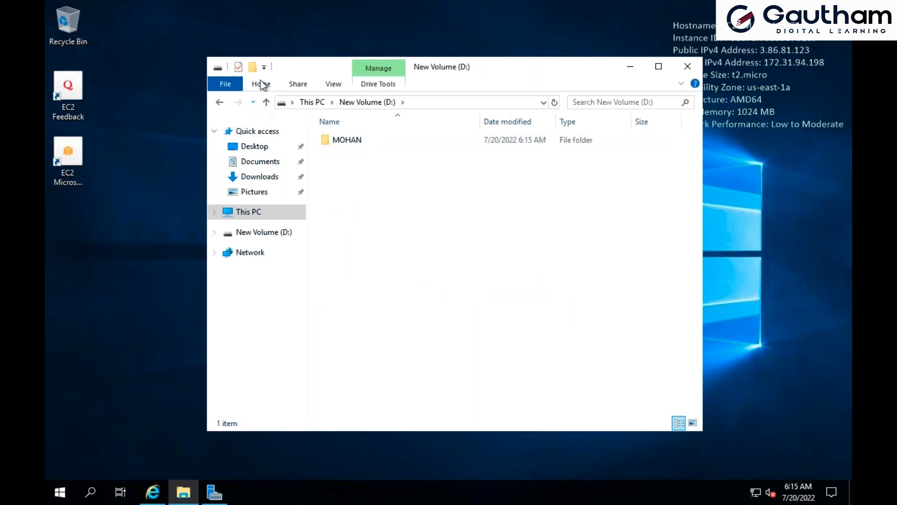
# Create a second folder on New Volume (D:), named with another person's first name, and return to This PC
pyautogui.click(262, 85)
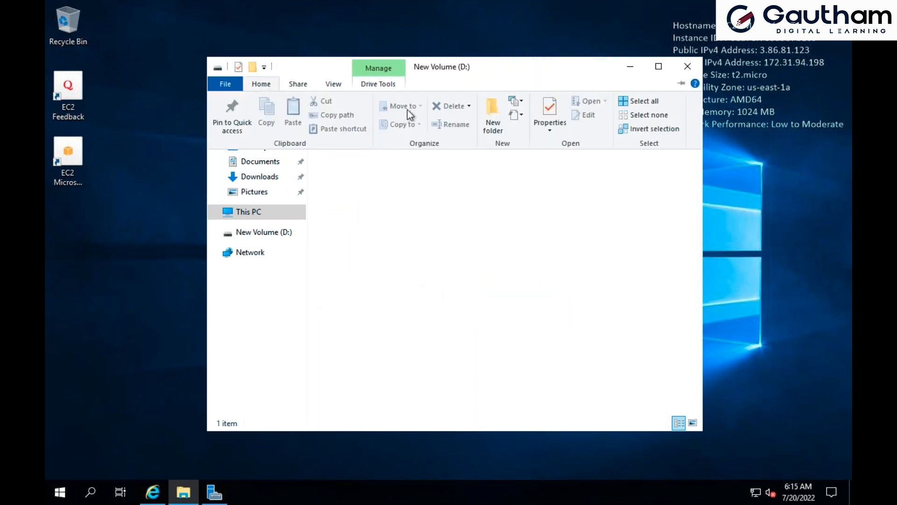
pyautogui.click(495, 108)
pyautogui.write('RAJESH')
pyautogui.press('Return')
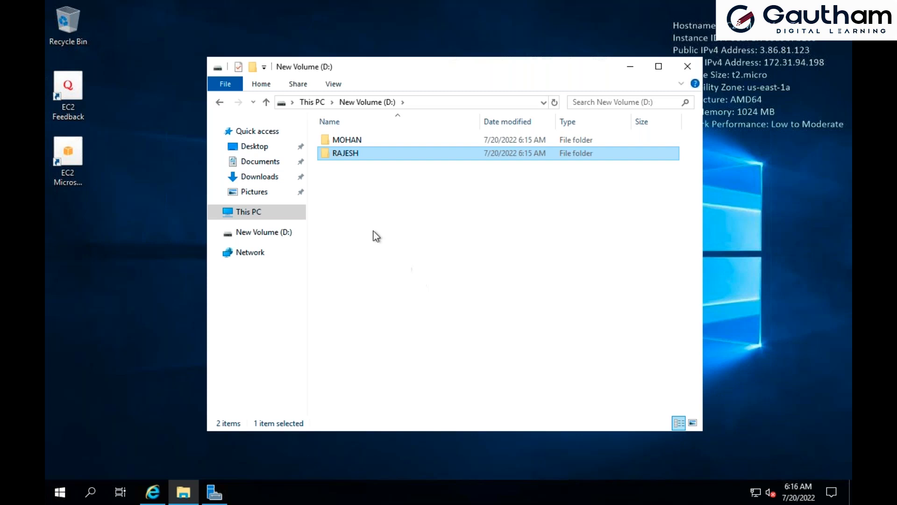
pyautogui.click(267, 103)
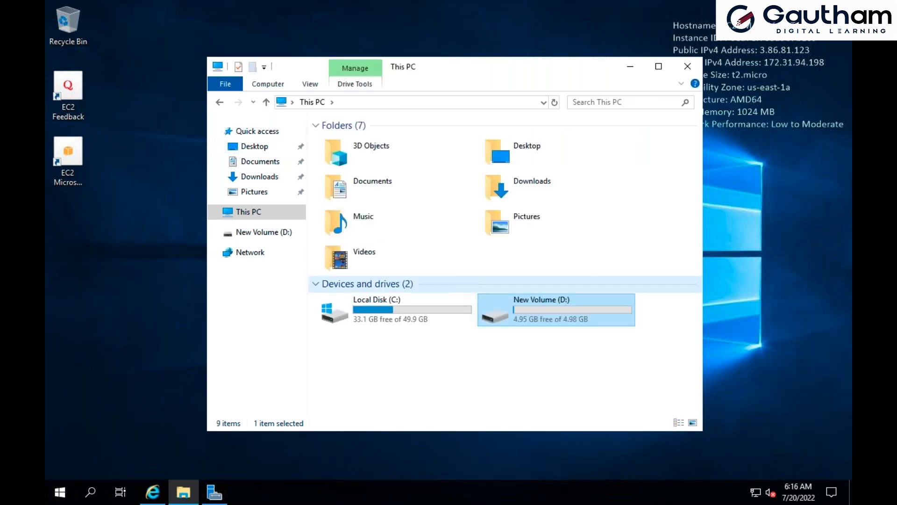
pyautogui.click(555, 377)
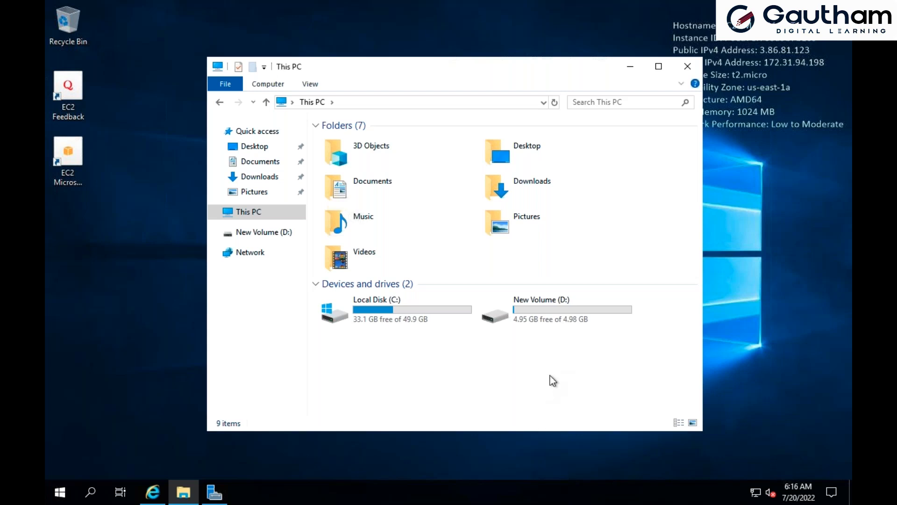
pyautogui.click(554, 313)
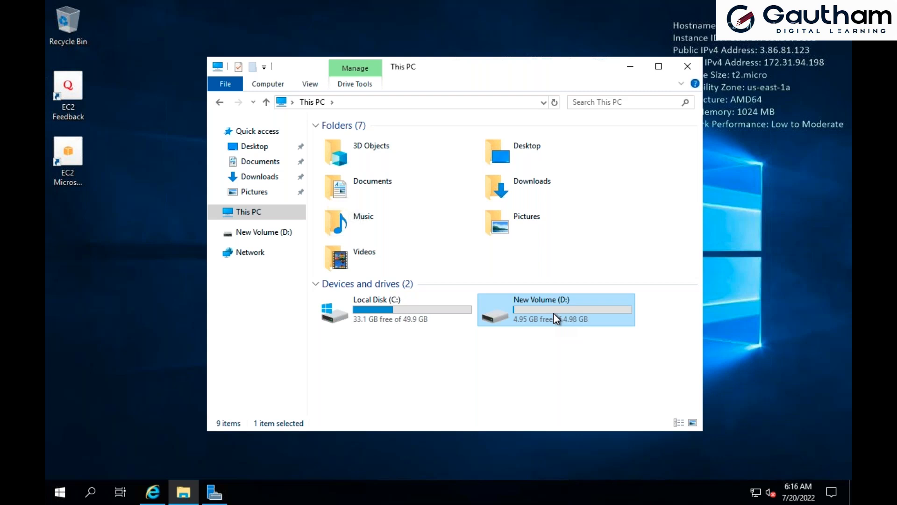
pyautogui.click(528, 346)
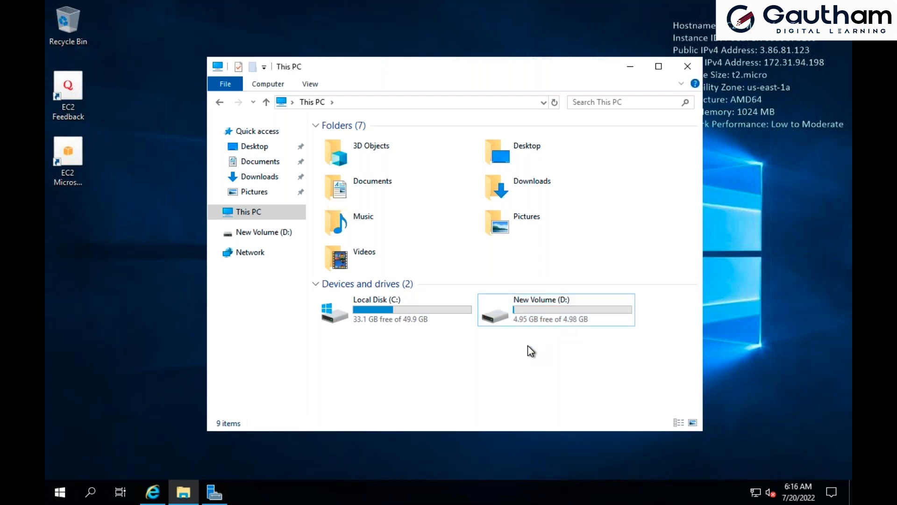
pyautogui.click(545, 318)
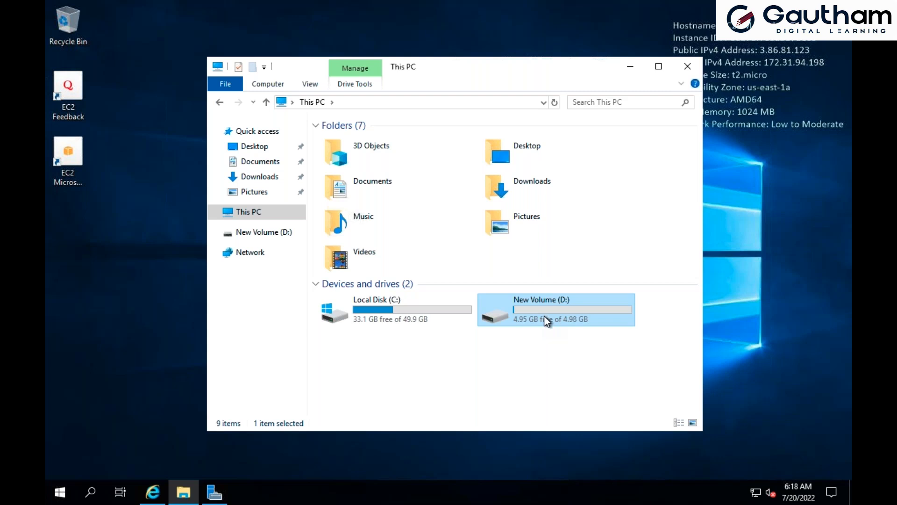
pyautogui.click(602, 350)
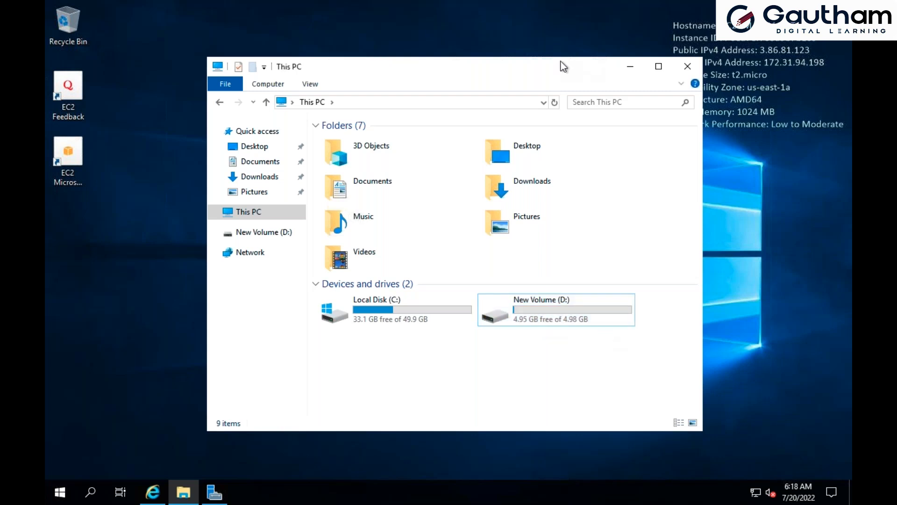
pyautogui.moveTo(559, 61); pyautogui.dragTo(561, 57)
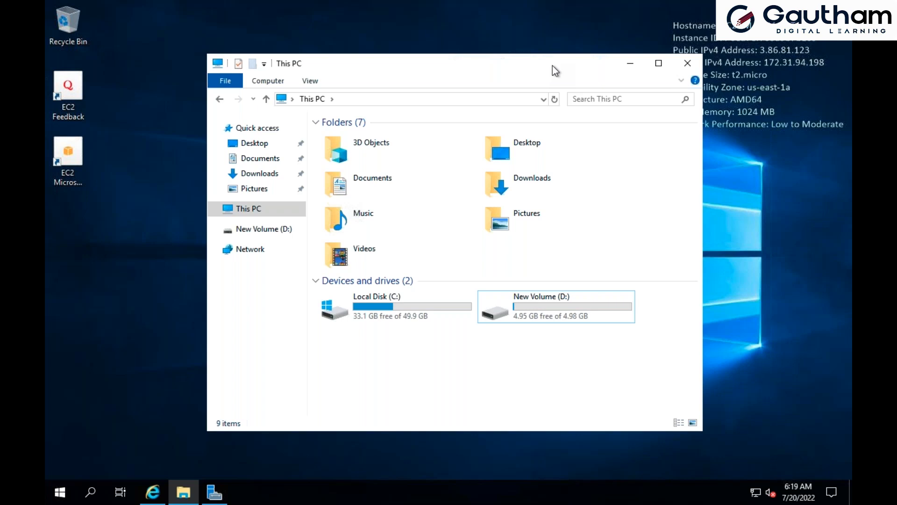
pyautogui.moveTo(550, 52); pyautogui.dragTo(550, 50)
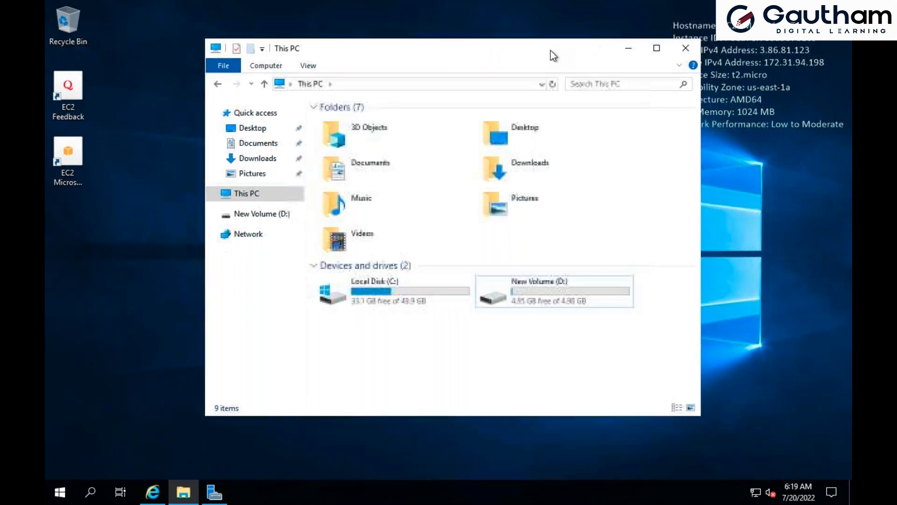